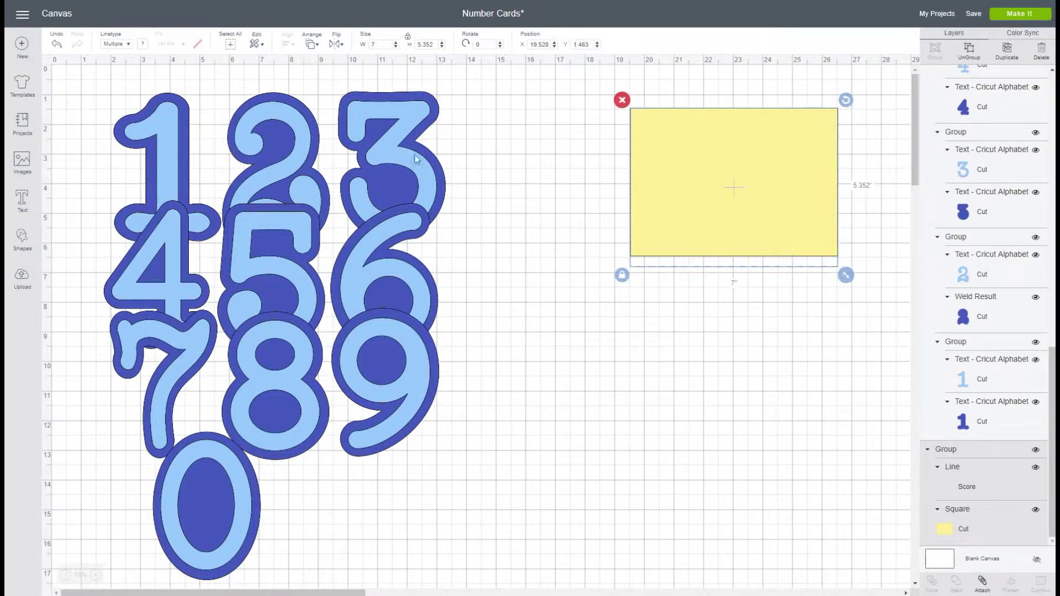
# Examine the layered number group and the yellow card base with its score line by selecting each in turn.
pyautogui.click(286, 161)
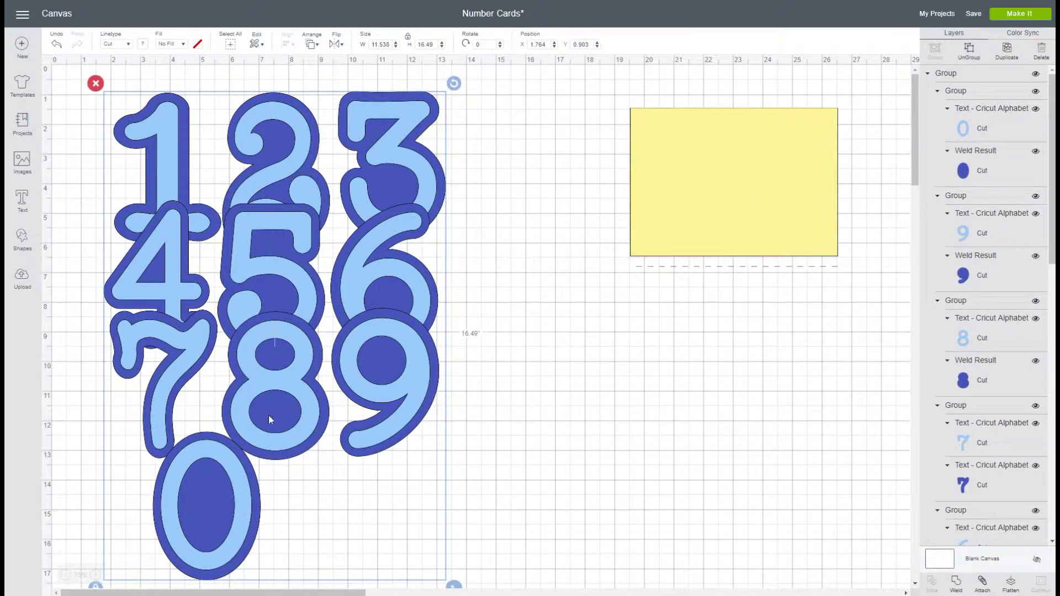
pyautogui.click(701, 220)
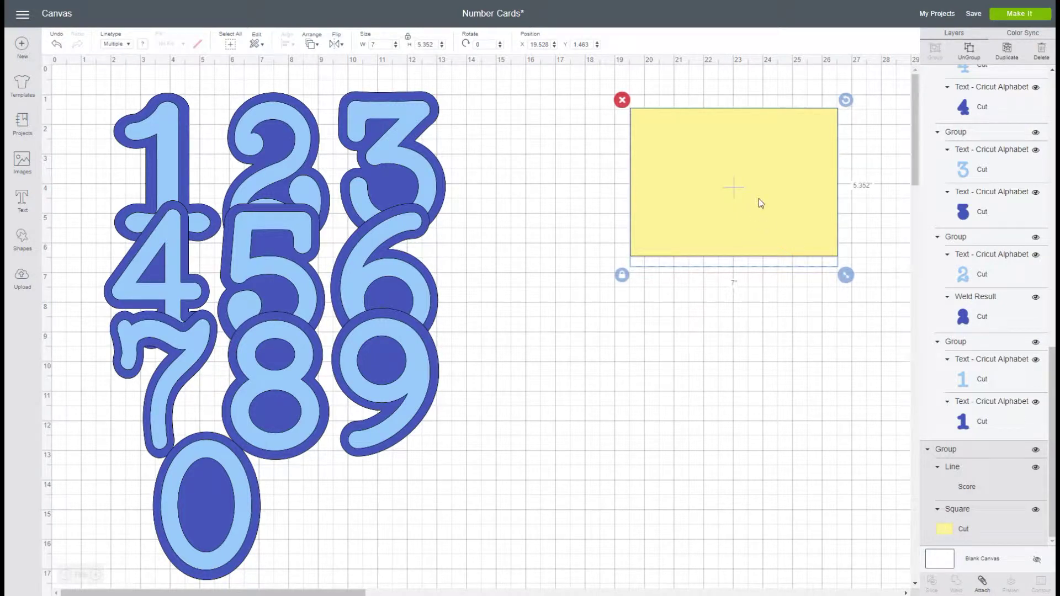
pyautogui.click(743, 311)
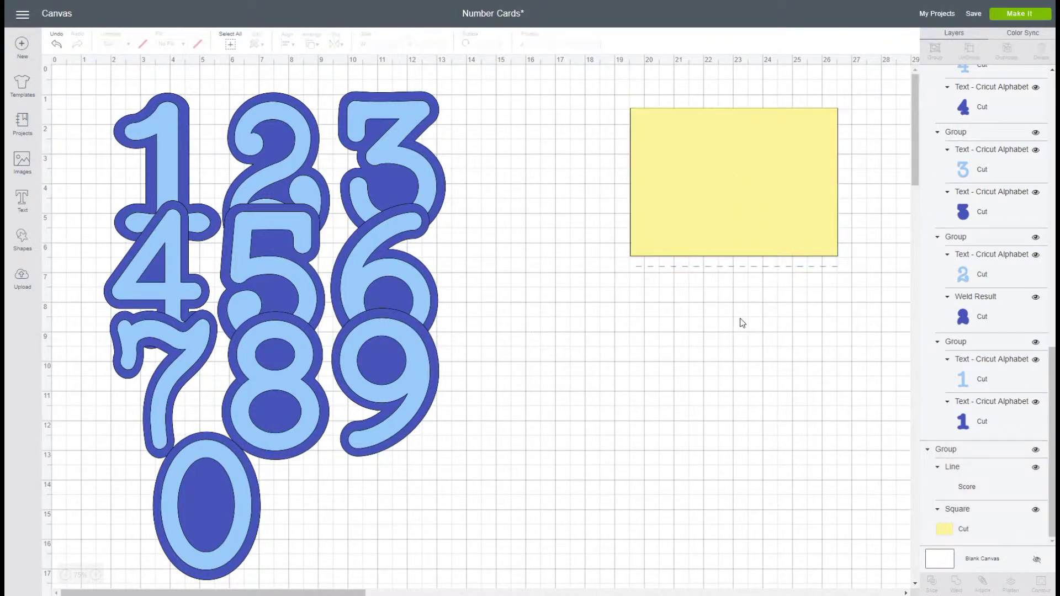
pyautogui.click(750, 268)
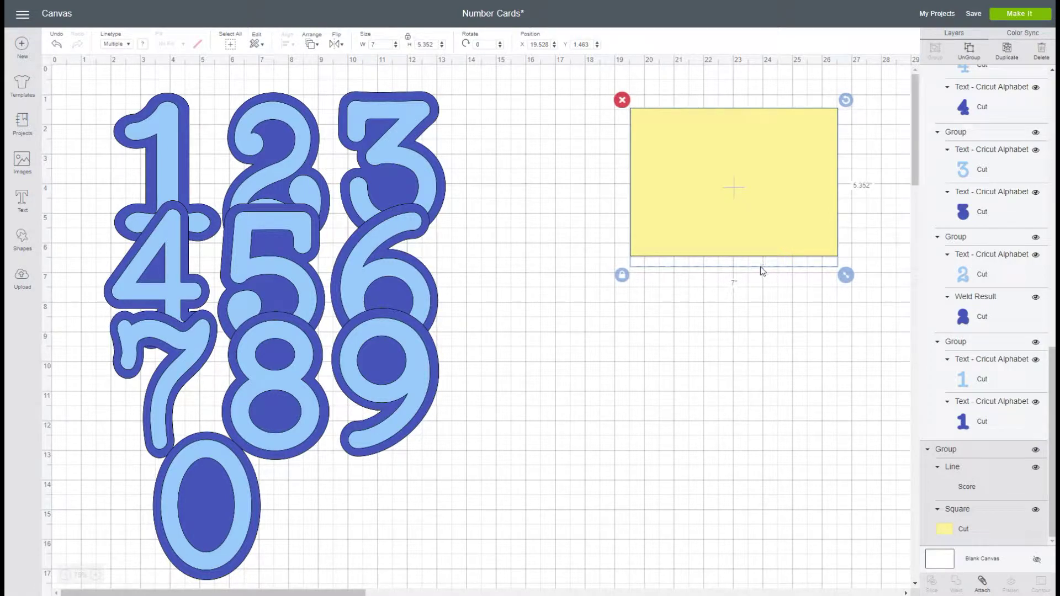
pyautogui.click(730, 361)
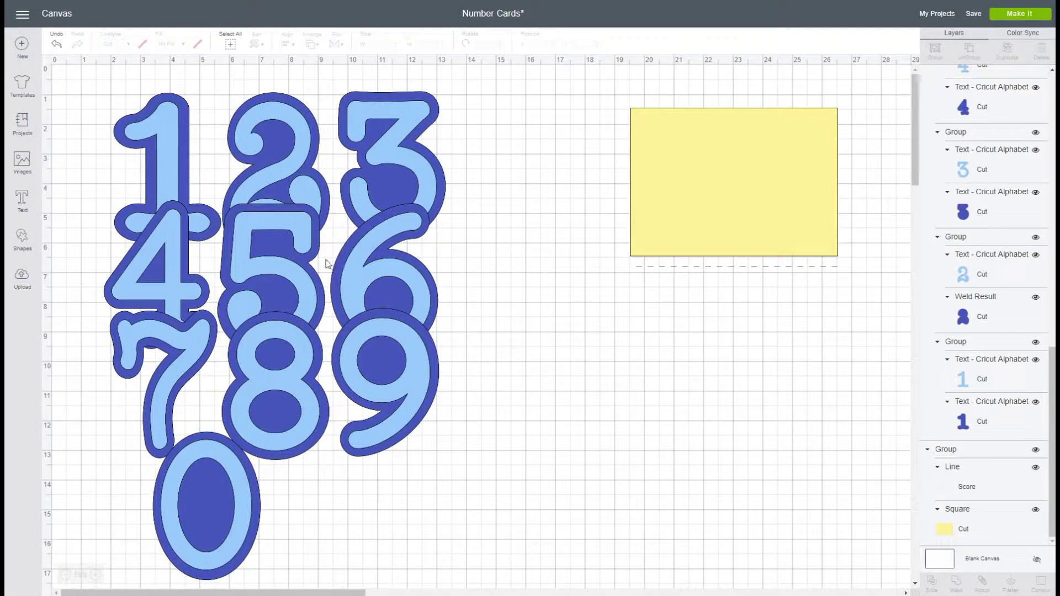
pyautogui.click(385, 192)
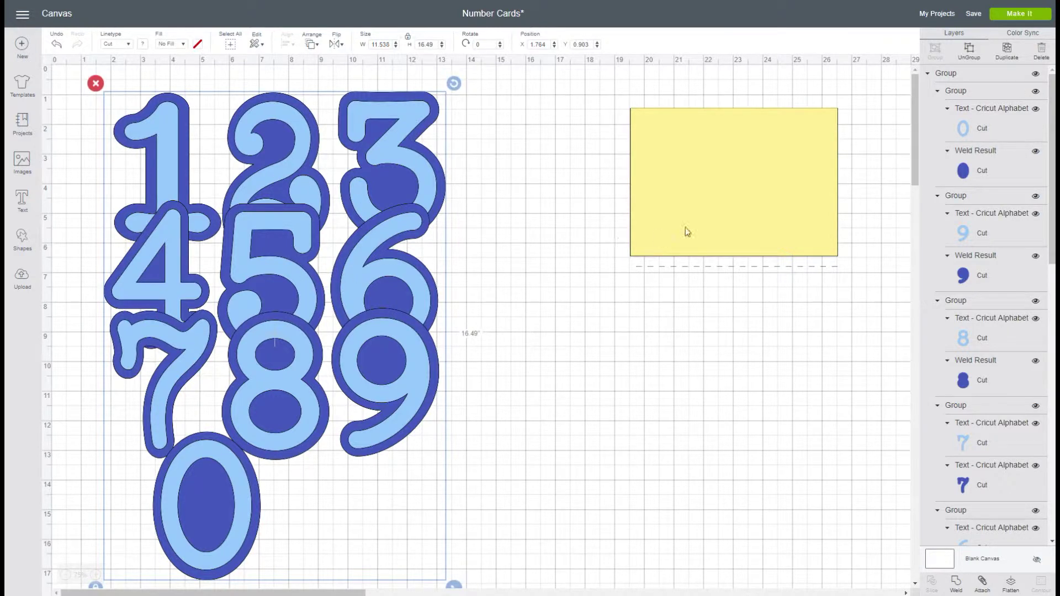
pyautogui.click(706, 222)
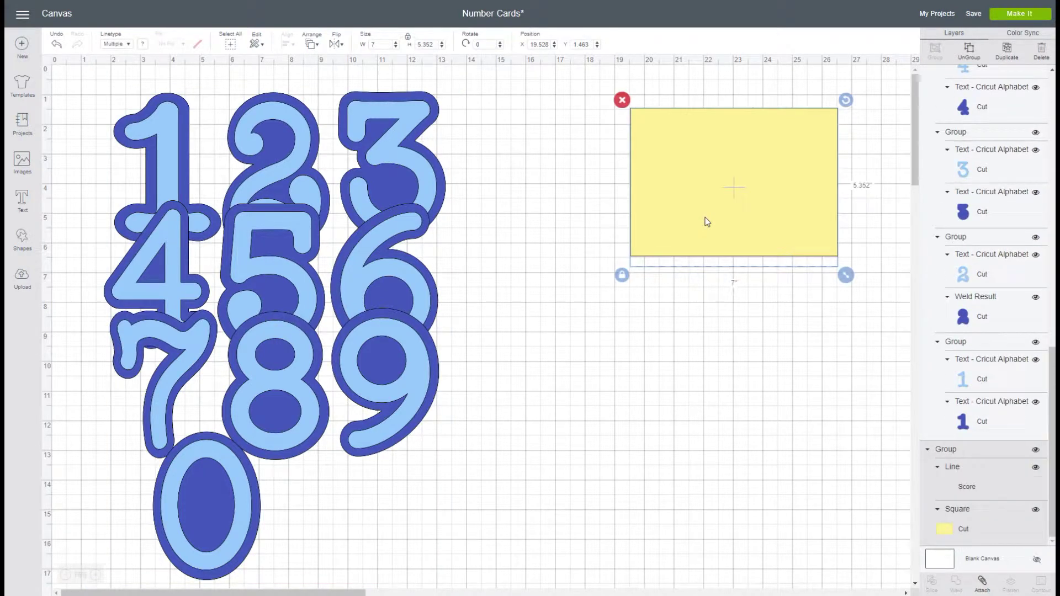
# Duplicate the layered 5 from the number group and place the copy in the empty area below the card base.
pyautogui.click(286, 293)
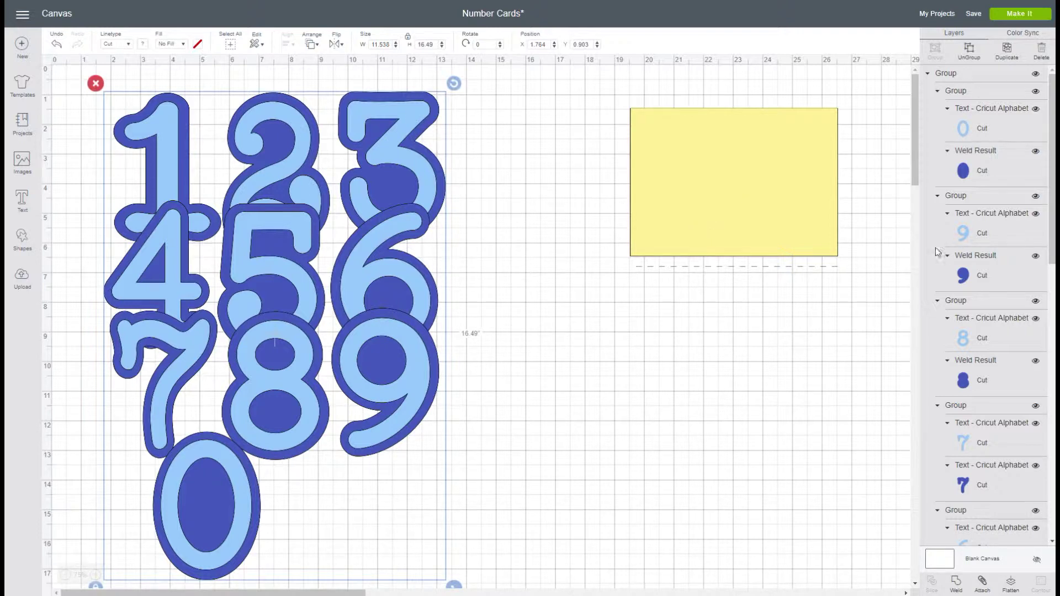
pyautogui.scroll(-3, 989, 363)
pyautogui.scroll(-2, 990, 362)
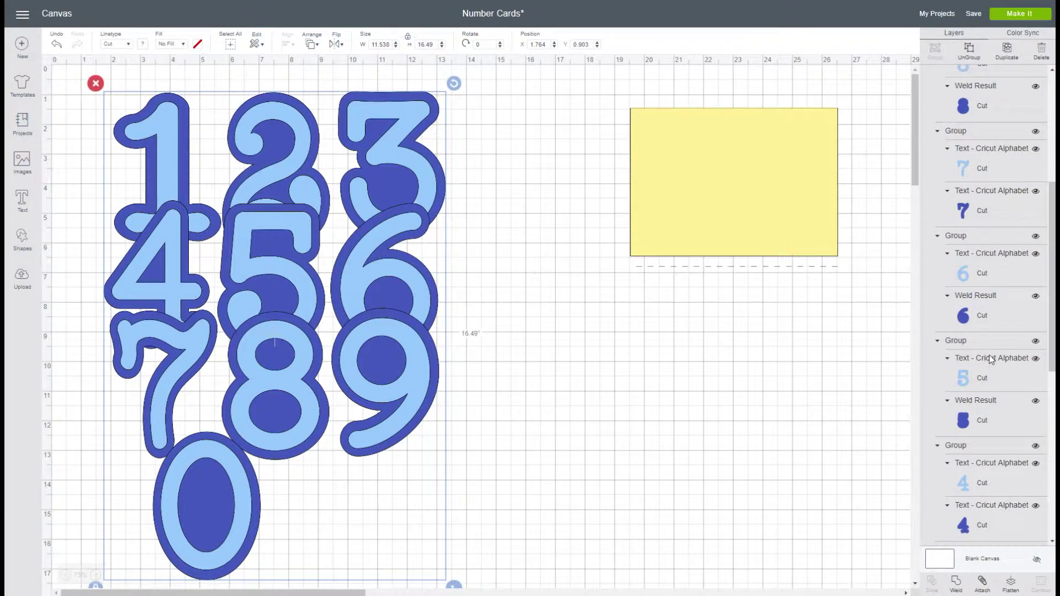
pyautogui.click(958, 343)
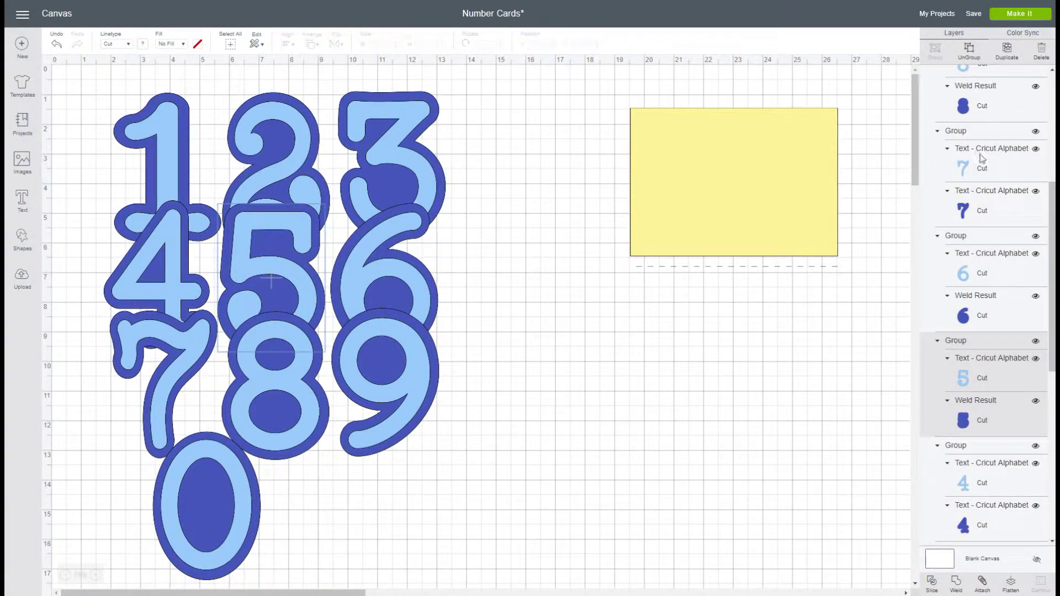
pyautogui.click(1002, 58)
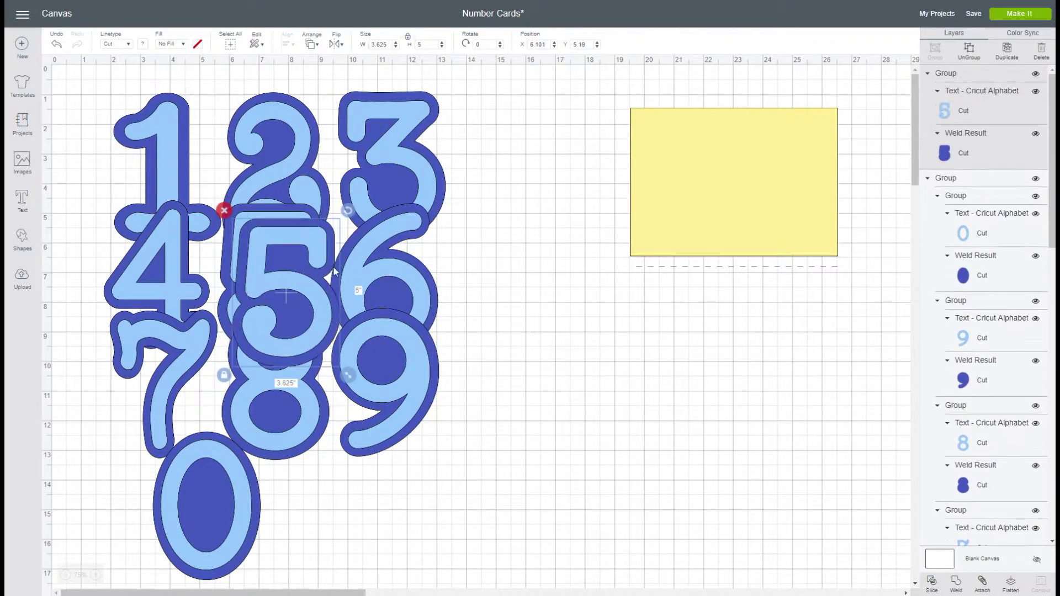
pyautogui.moveTo(297, 270); pyautogui.dragTo(611, 414)
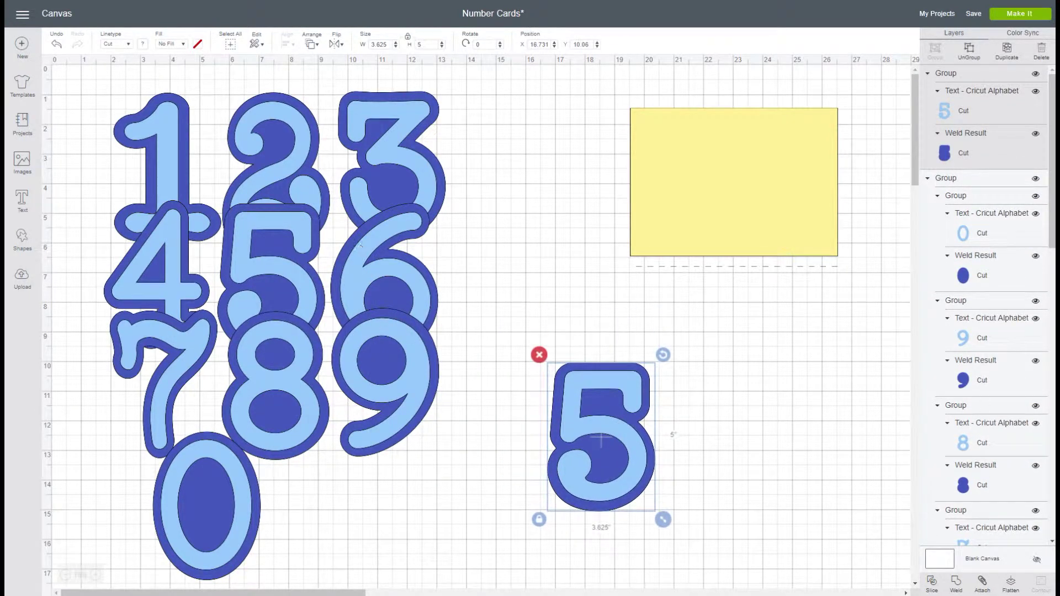
# Duplicate the layered 2 from the number group and place the copy beside the duplicated 5.
pyautogui.scroll(-15, 980, 380)
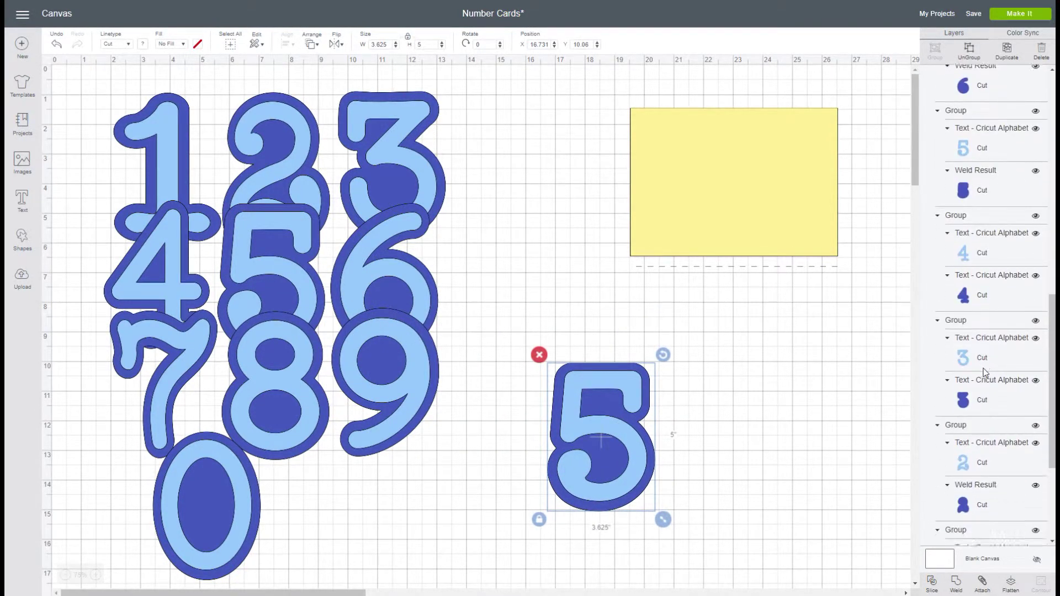
pyautogui.click(994, 268)
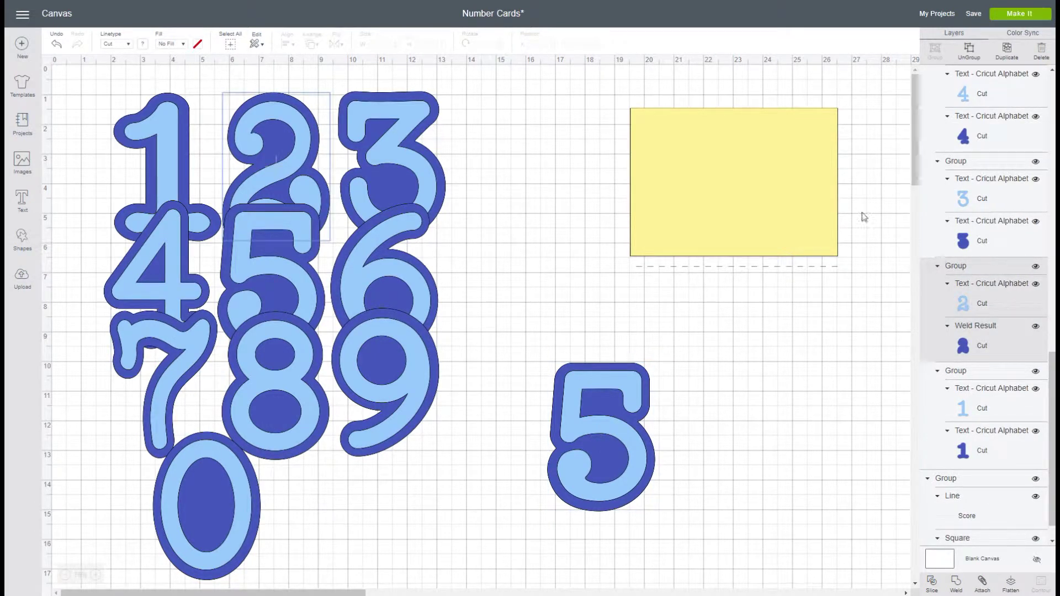
pyautogui.click(1015, 52)
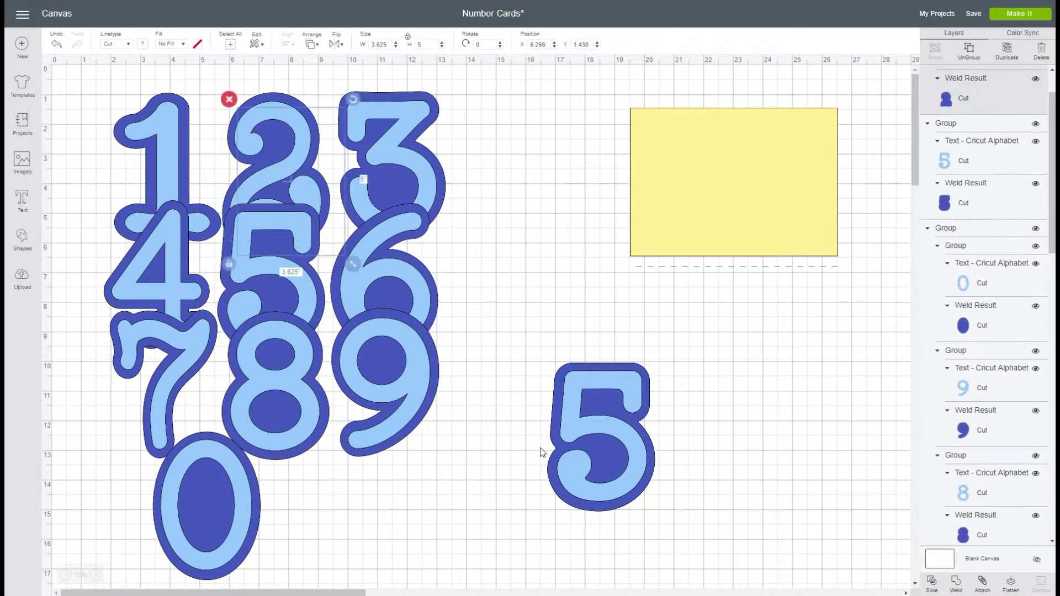
pyautogui.moveTo(291, 220); pyautogui.dragTo(707, 453)
# Hide the original group of numbers 0 to 9, leaving the copied 5 and 2 shown.
pyautogui.click(330, 278)
pyautogui.click(394, 121)
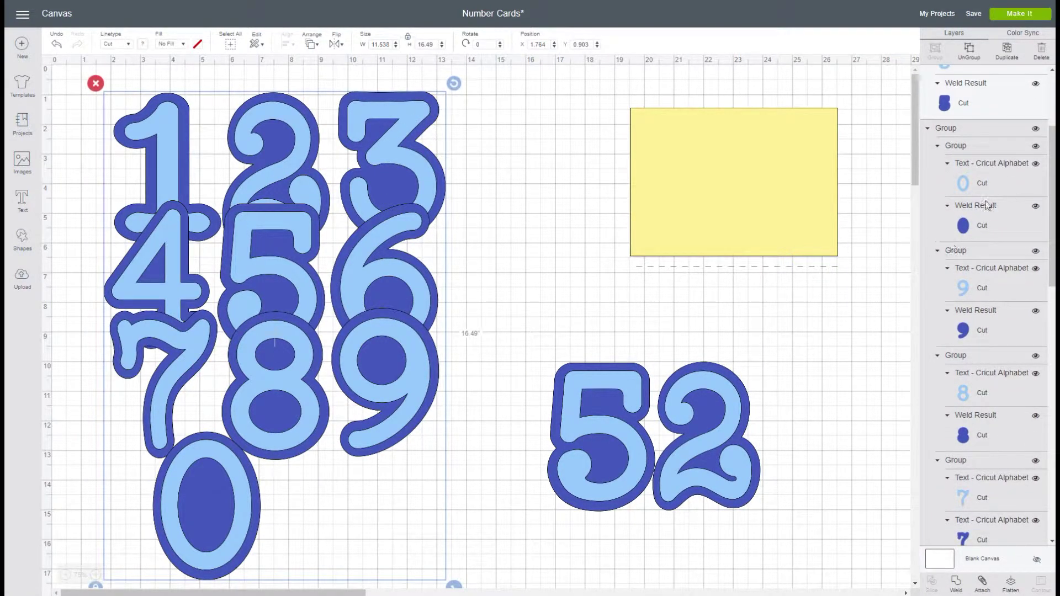
pyautogui.click(1035, 129)
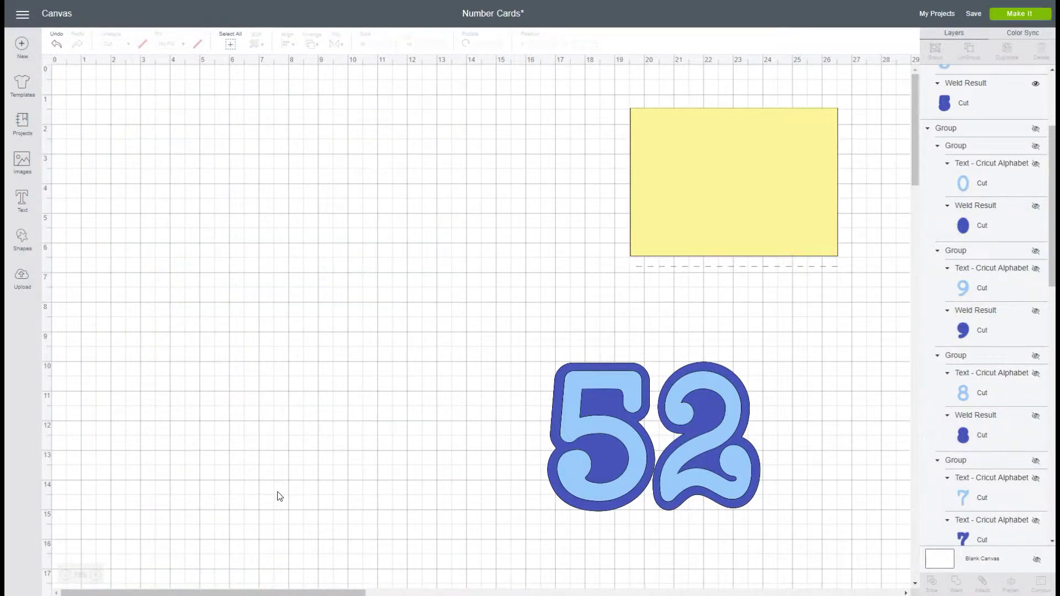
# Duplicate the yellow card base, place the copy to the left of the original, and hide the original.
pyautogui.click(701, 209)
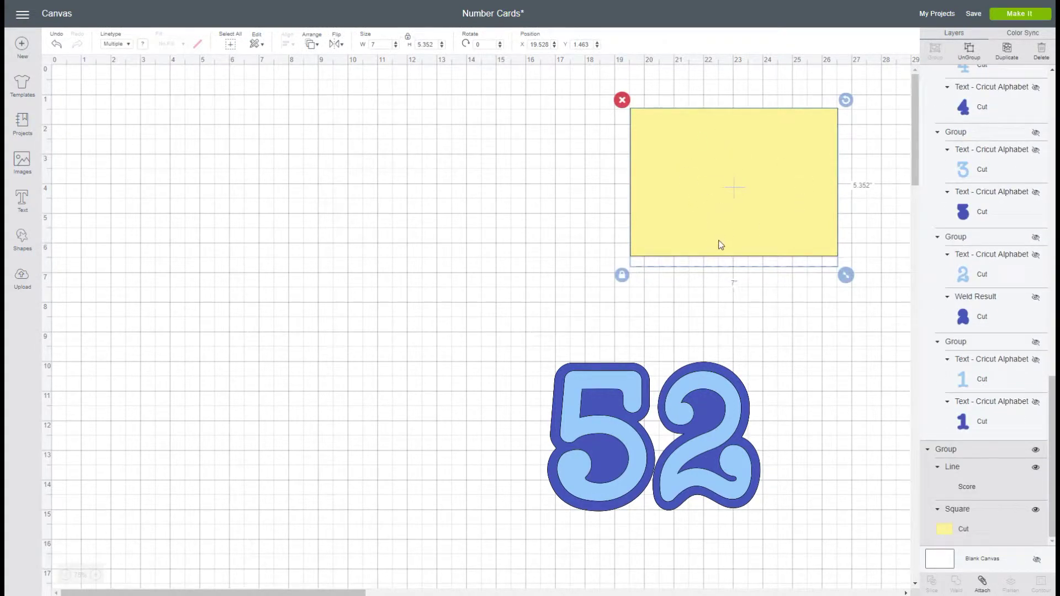
pyautogui.click(1006, 53)
pyautogui.moveTo(804, 203); pyautogui.dragTo(451, 221)
pyautogui.click(747, 164)
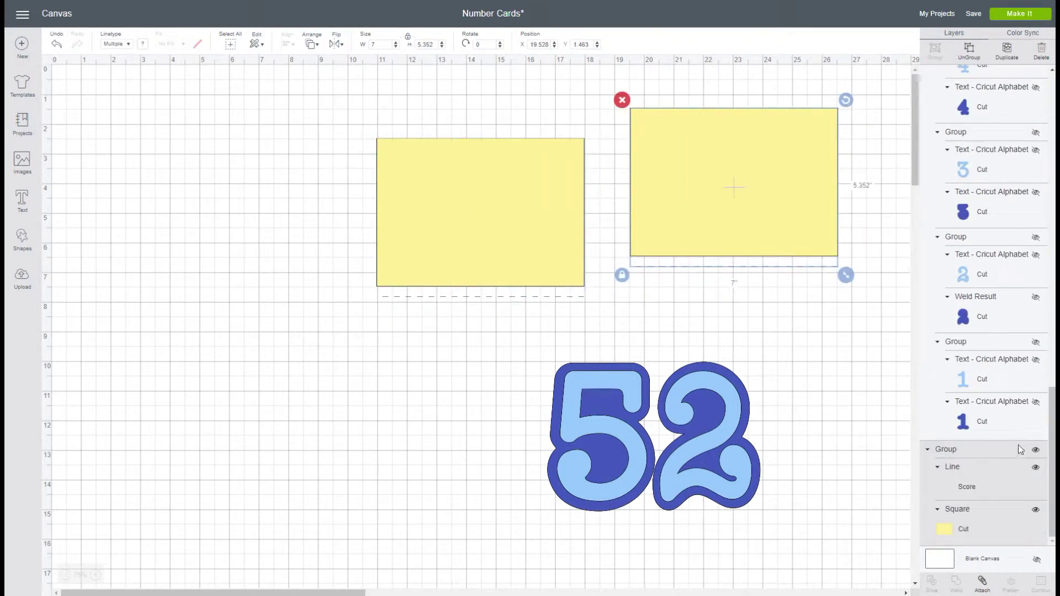
pyautogui.click(1036, 450)
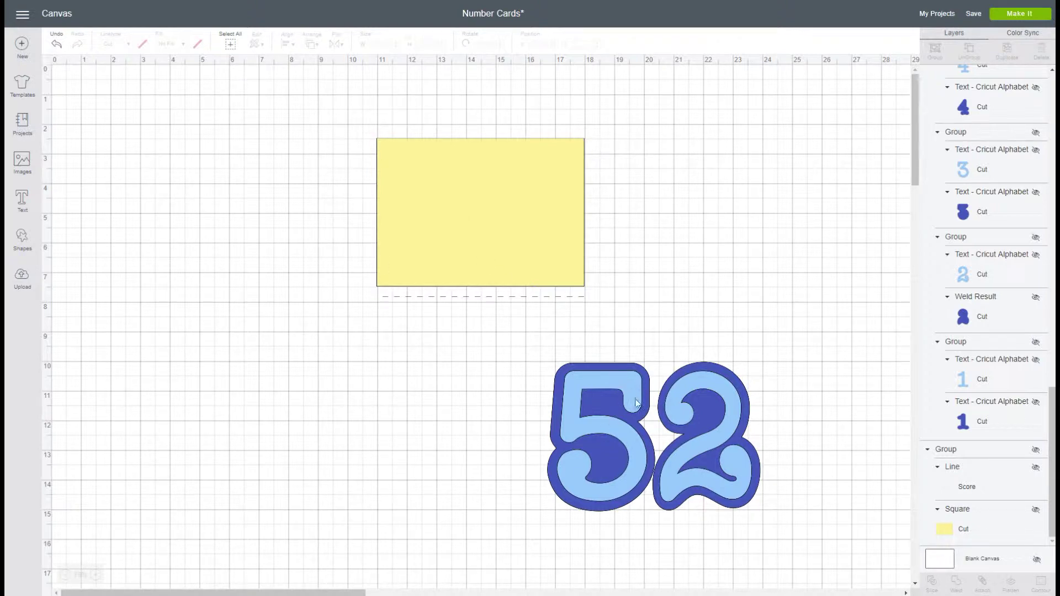
# Move the 5 just below the copied card base and ungroup that card into its square and score line.
pyautogui.moveTo(629, 423); pyautogui.dragTo(556, 390)
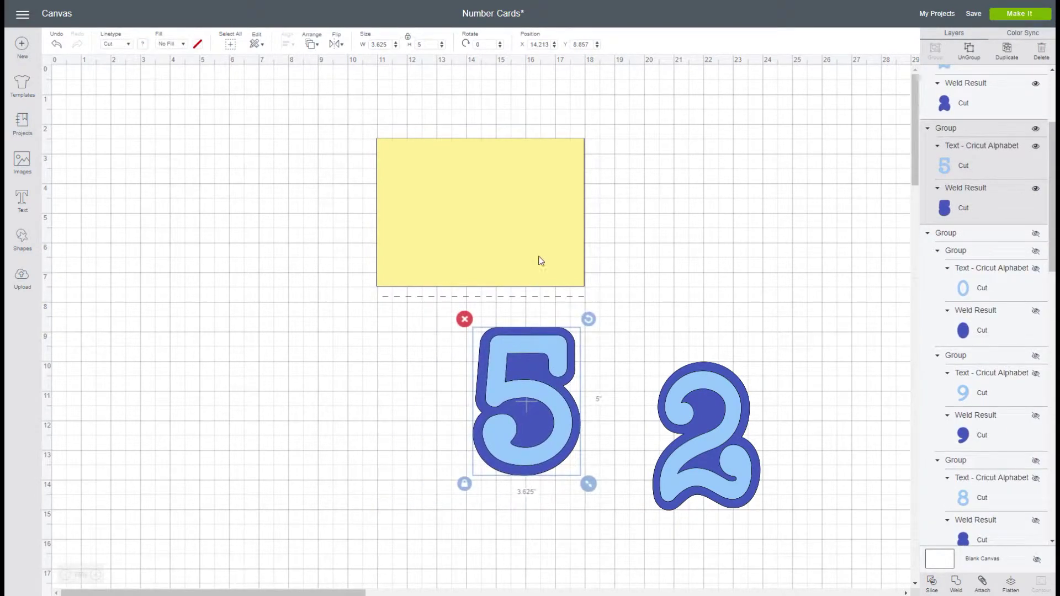
pyautogui.click(528, 237)
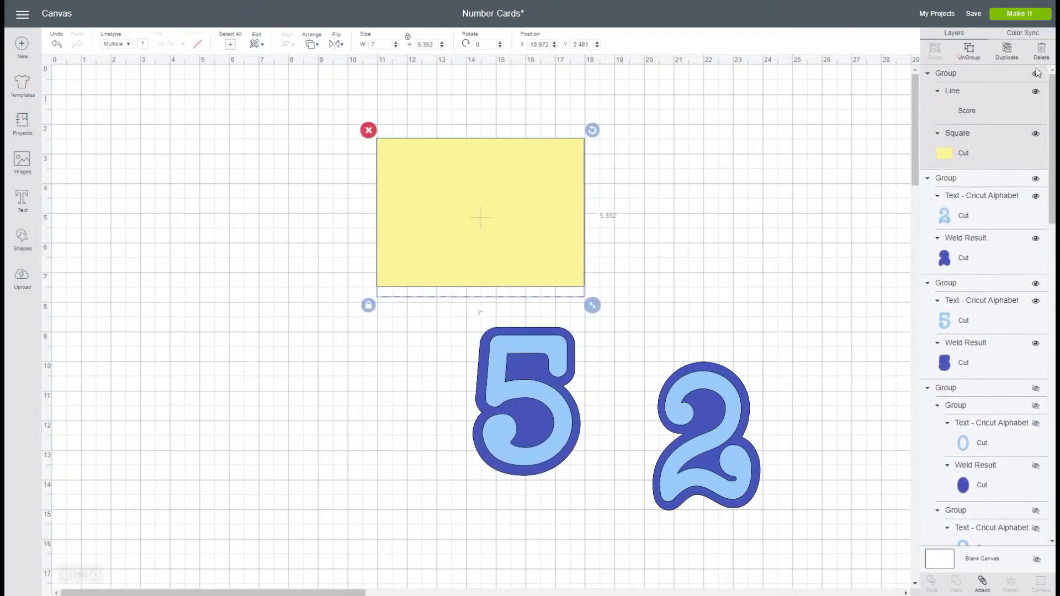
pyautogui.press('Delete')
pyautogui.click(742, 254)
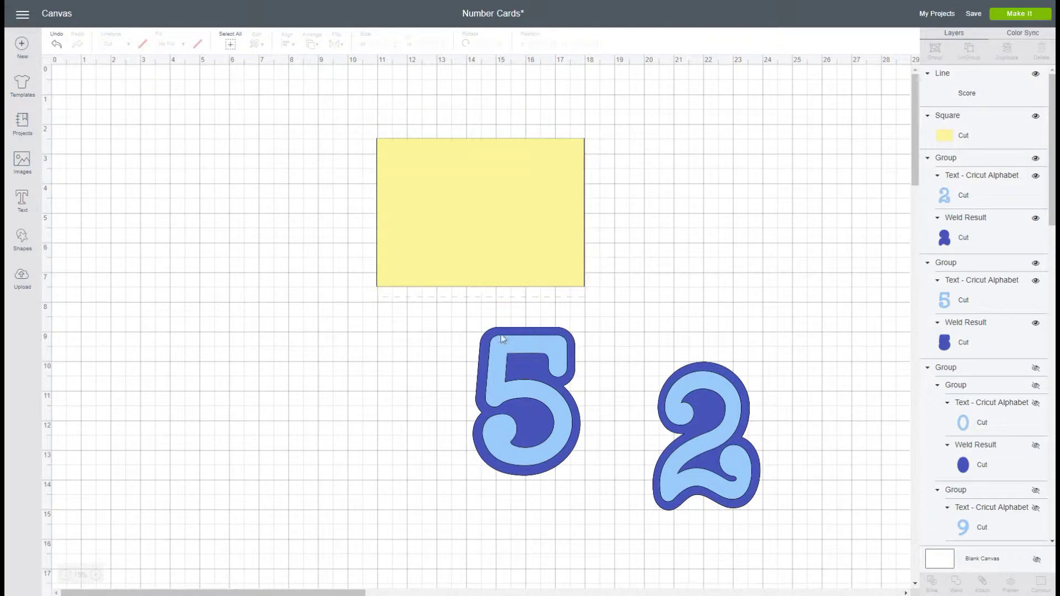
# Separate the score line from the yellow square, moving it into the empty area to the right of the card.
pyautogui.click(504, 206)
pyautogui.moveTo(475, 276); pyautogui.dragTo(493, 215)
pyautogui.click(479, 298)
pyautogui.moveTo(479, 304); pyautogui.dragTo(759, 163)
pyautogui.click(525, 201)
pyautogui.moveTo(524, 220); pyautogui.dragTo(519, 249)
# Move the 2 onto the yellow square and send the square to the back, behind the digits.
pyautogui.click(697, 386)
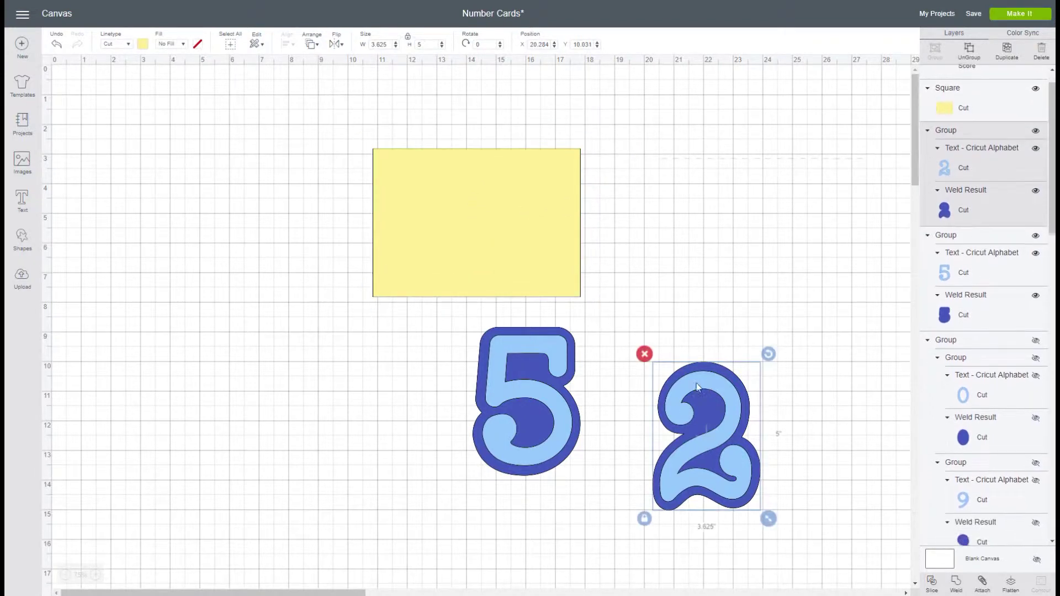
pyautogui.click(508, 385)
pyautogui.moveTo(708, 396); pyautogui.dragTo(370, 150)
pyautogui.click(518, 178)
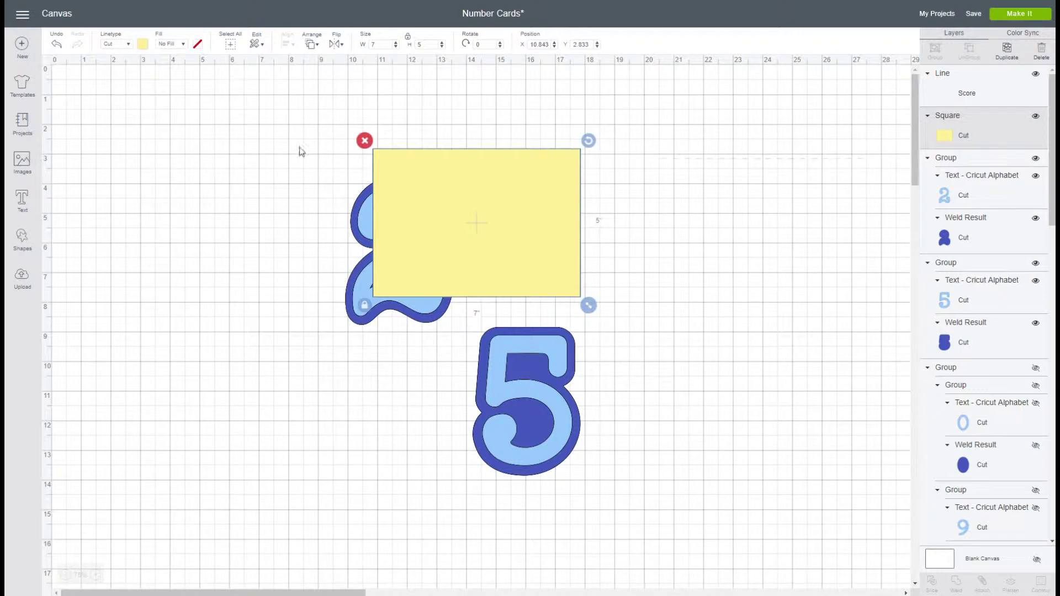
pyautogui.click(316, 49)
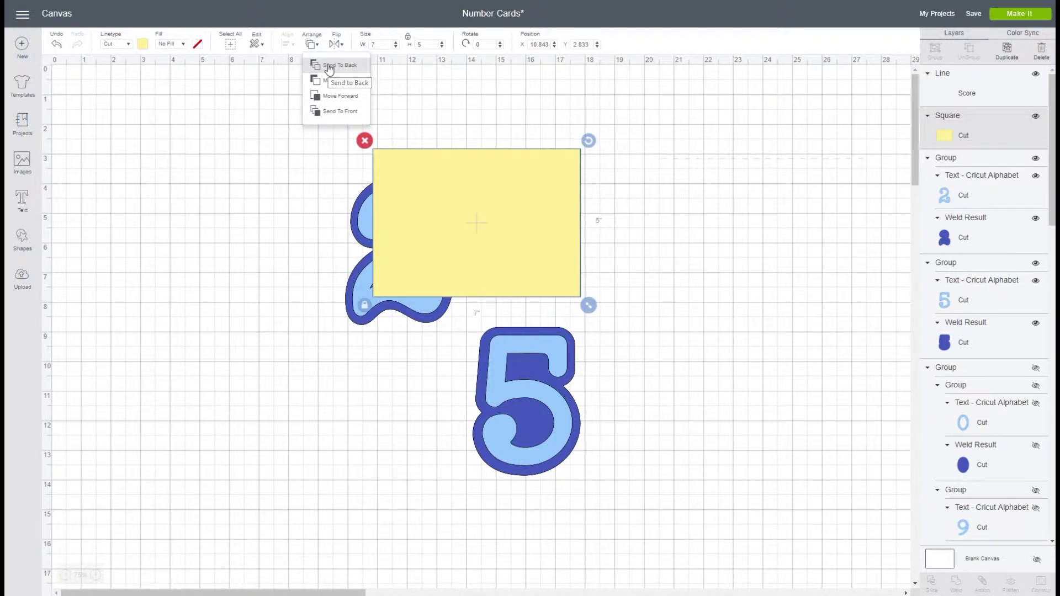
pyautogui.click(329, 66)
pyautogui.click(321, 391)
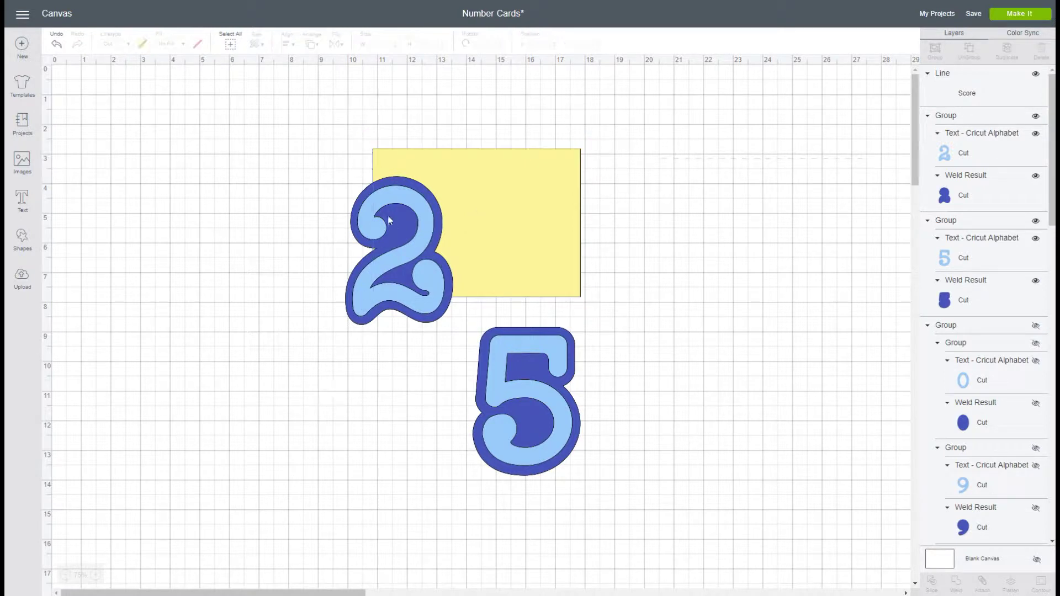
# Position the 2 and the 5 side by side on the yellow square so that together they fill the card front.
pyautogui.moveTo(388, 219); pyautogui.dragTo(434, 172)
pyautogui.moveTo(538, 366); pyautogui.dragTo(538, 182)
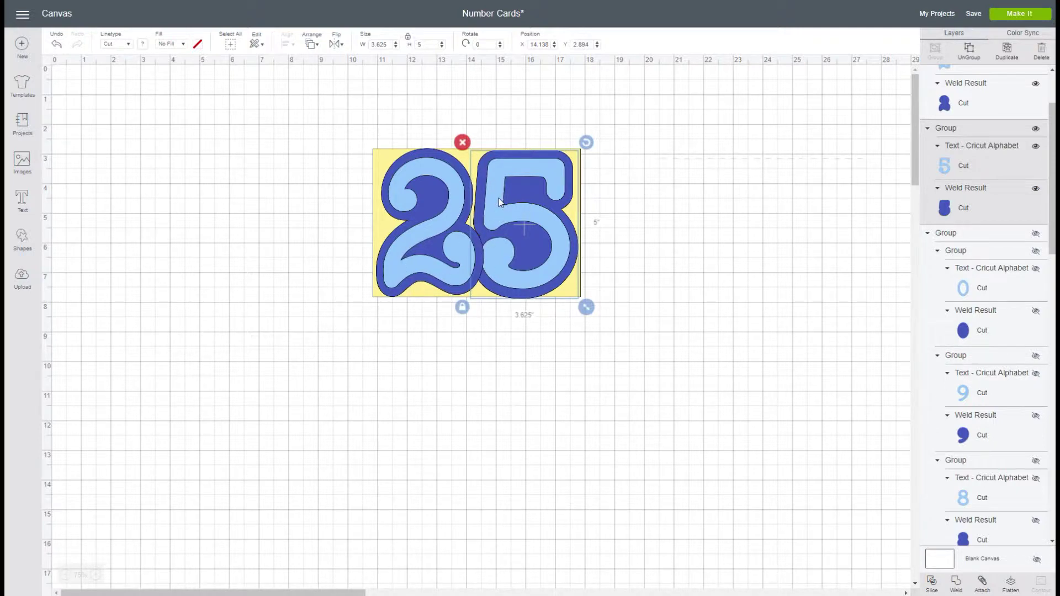
pyautogui.click(454, 168)
pyautogui.moveTo(453, 167); pyautogui.dragTo(455, 166)
pyautogui.moveTo(511, 183); pyautogui.dragTo(523, 206)
pyautogui.moveTo(534, 208)
pyautogui.mouseDown()
pyautogui.moveTo(516, 204)
pyautogui.moveTo(528, 209)
pyautogui.mouseUp()
pyautogui.click(461, 269)
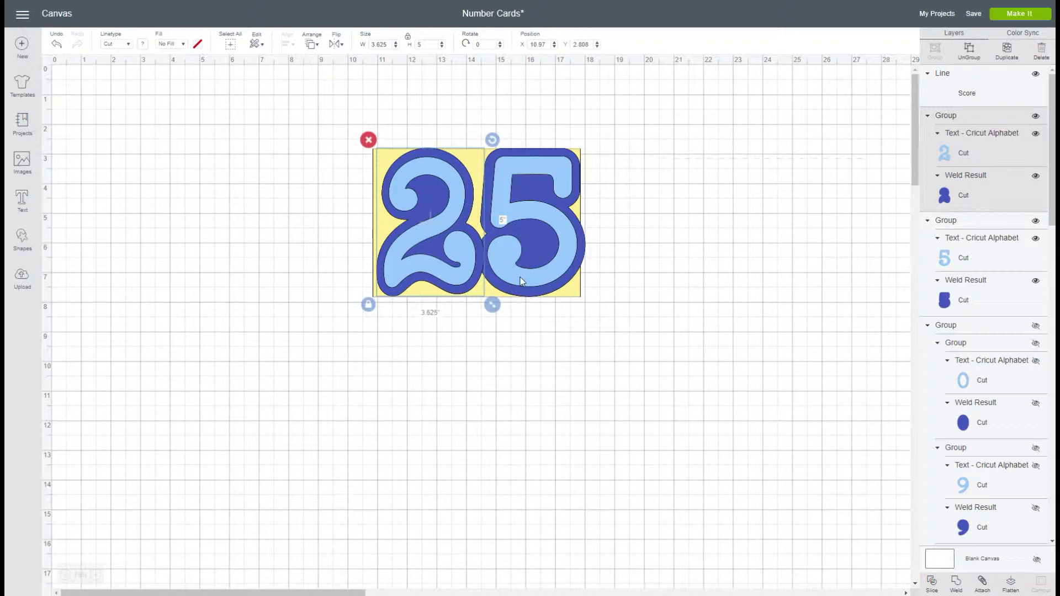
pyautogui.click(508, 210)
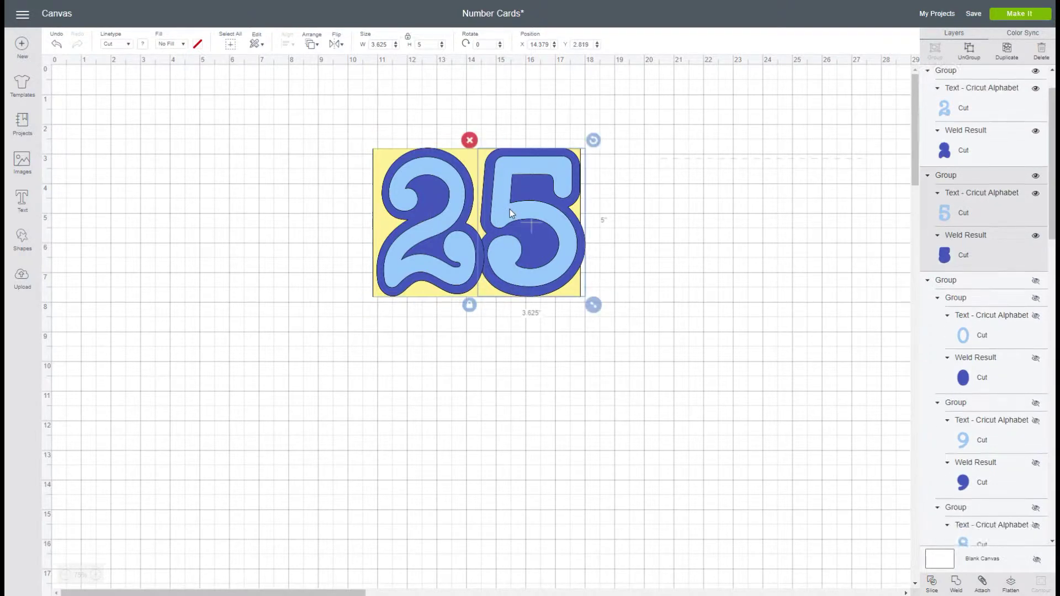
pyautogui.moveTo(508, 210); pyautogui.dragTo(507, 211)
pyautogui.click(445, 360)
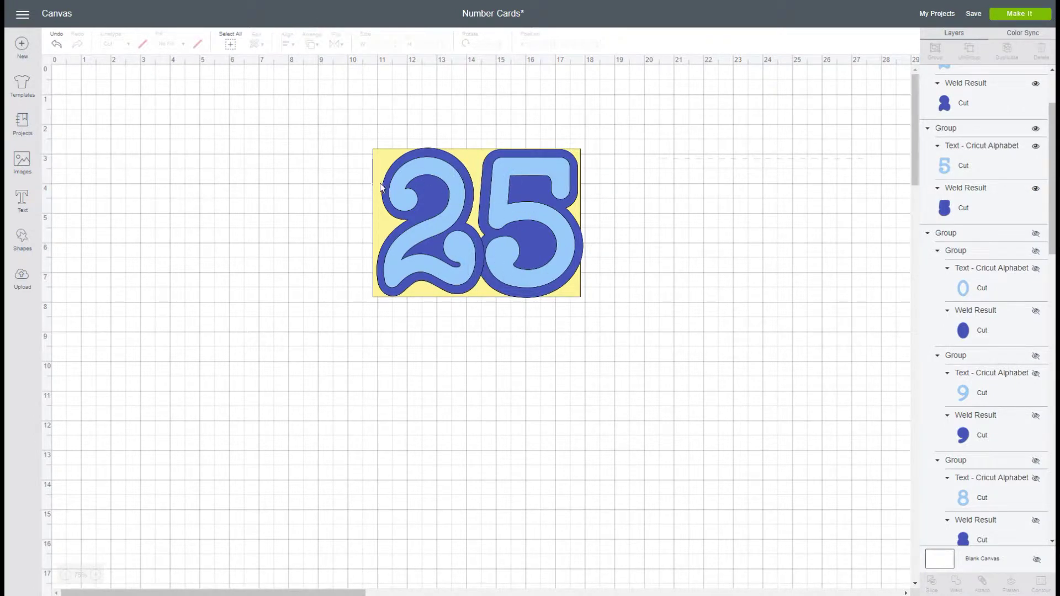
# Move the yellow square into the empty area below the digits and align the 2 and the 5 along their top edges.
pyautogui.click(376, 155)
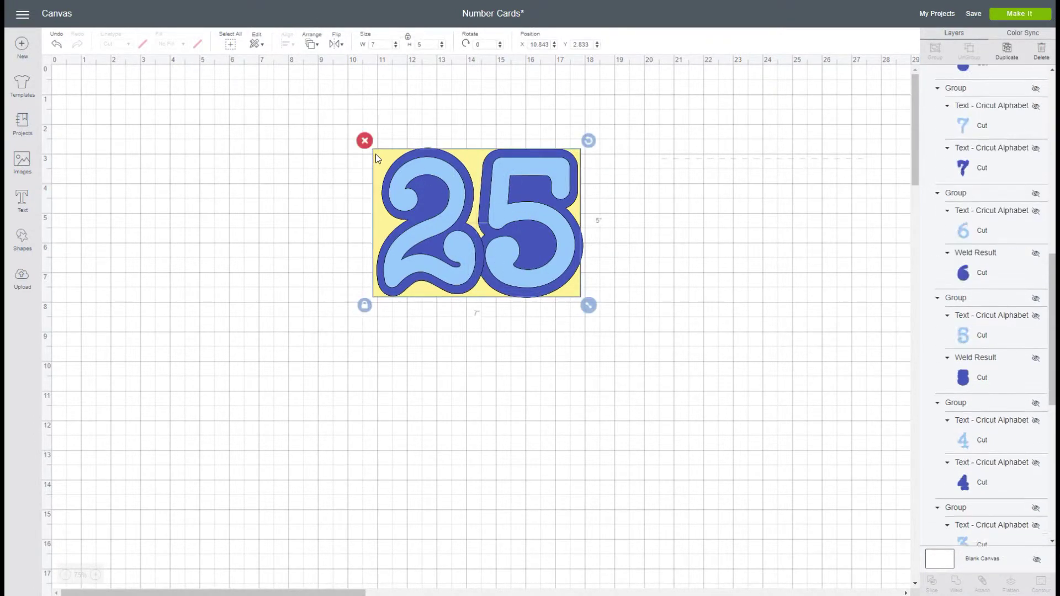
pyautogui.moveTo(376, 158); pyautogui.dragTo(283, 464)
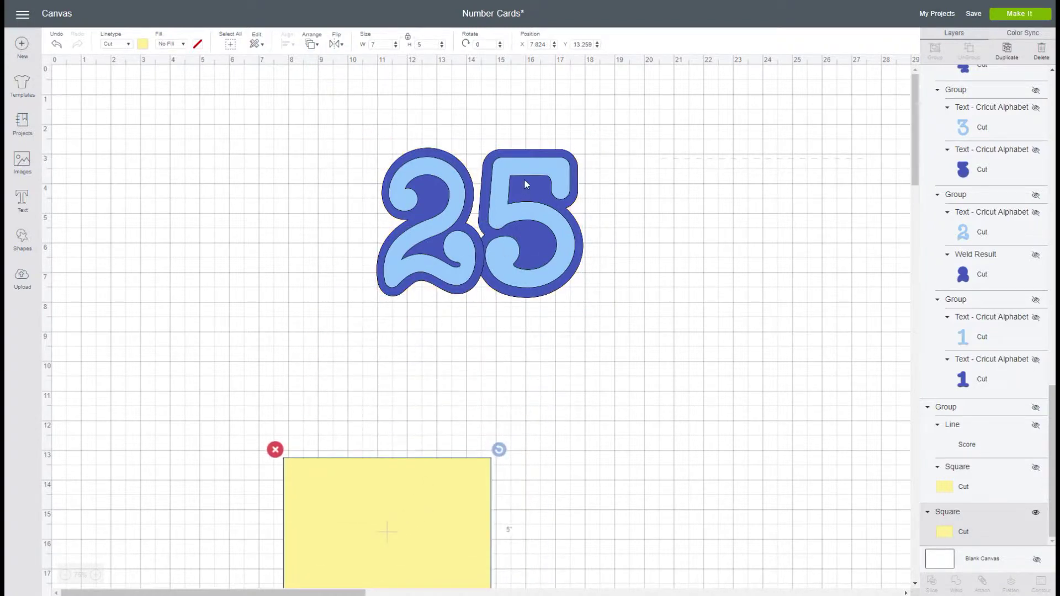
pyautogui.moveTo(367, 140); pyautogui.dragTo(607, 313)
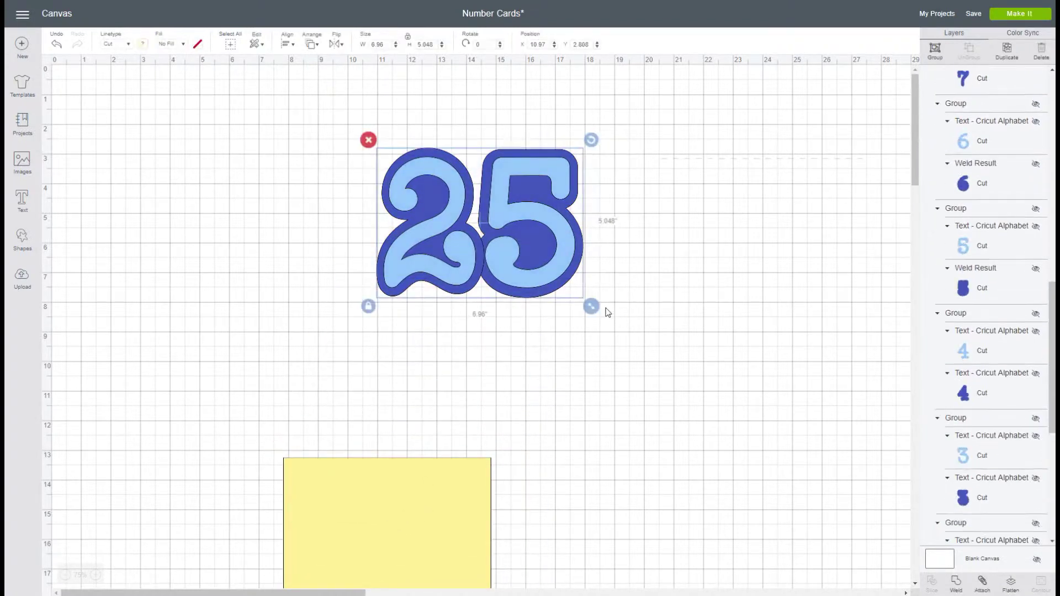
pyautogui.click(287, 47)
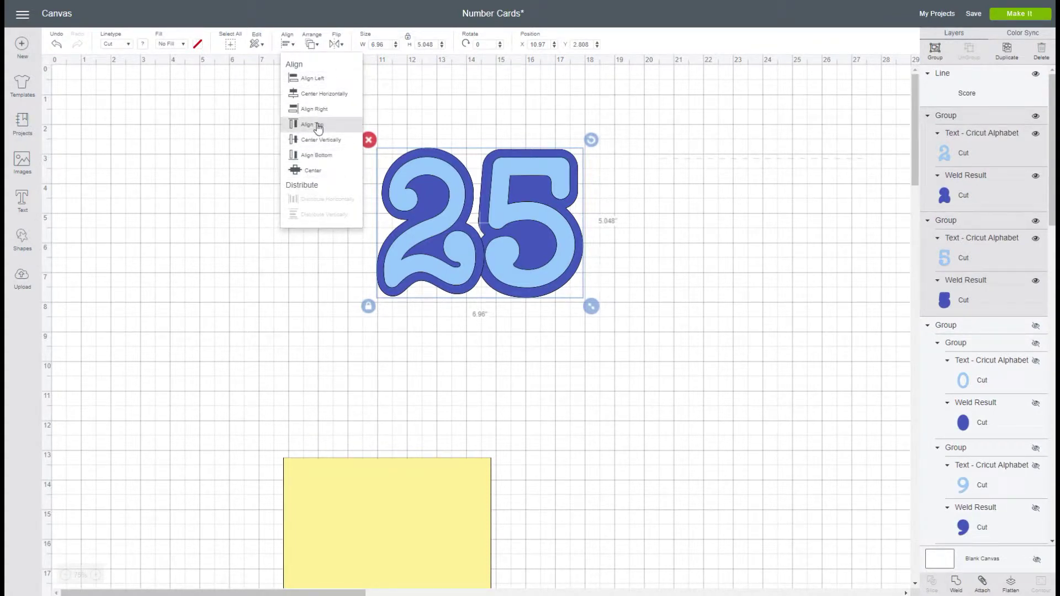
pyautogui.click(310, 124)
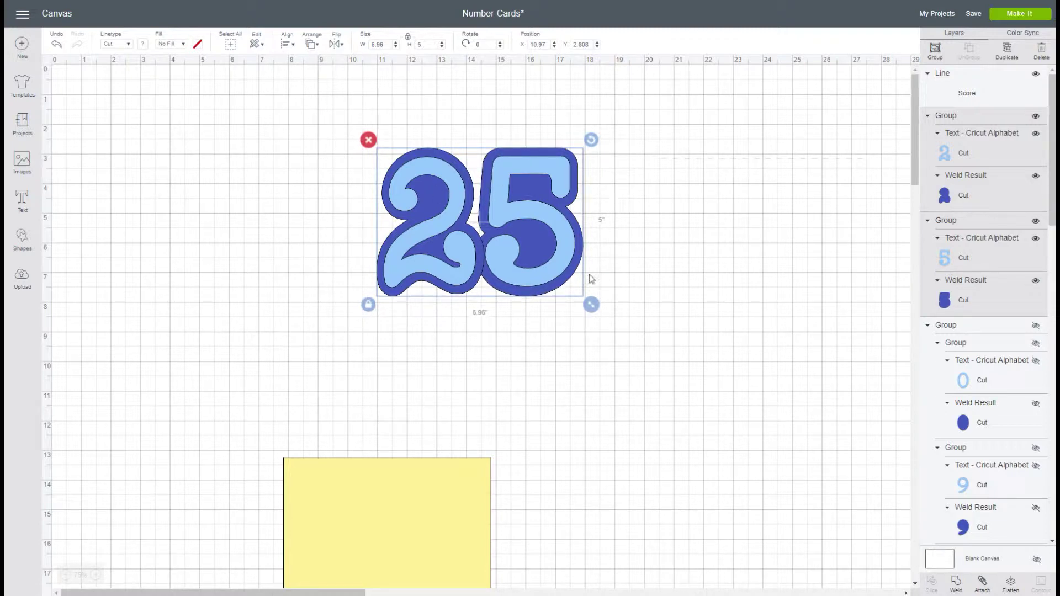
pyautogui.click(544, 393)
# Ungroup the 2 and the 5 so each light-blue digit is separate from its dark-blue backing.
pyautogui.click(453, 173)
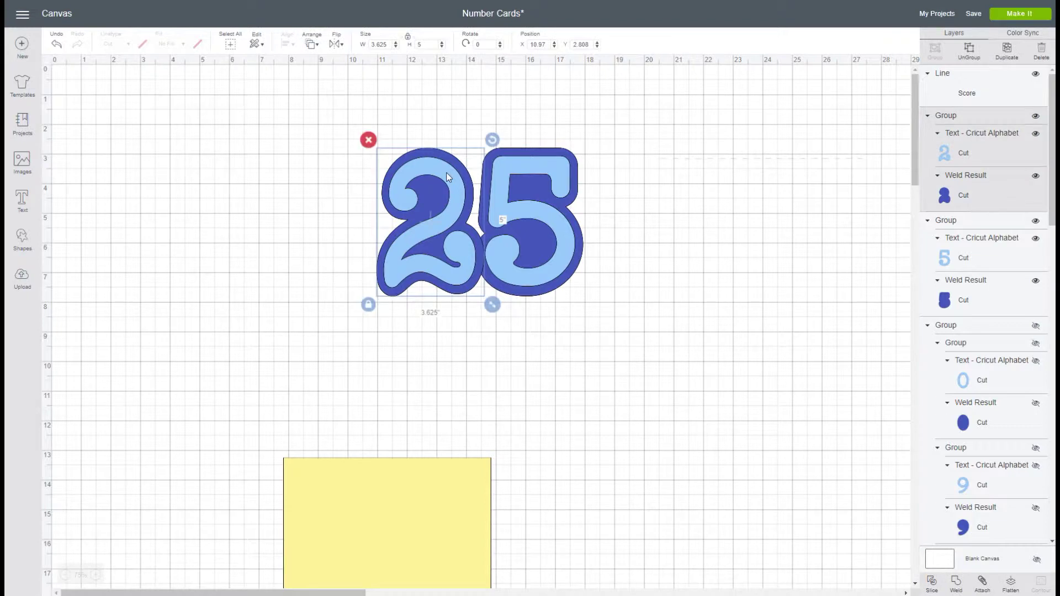
pyautogui.click(969, 51)
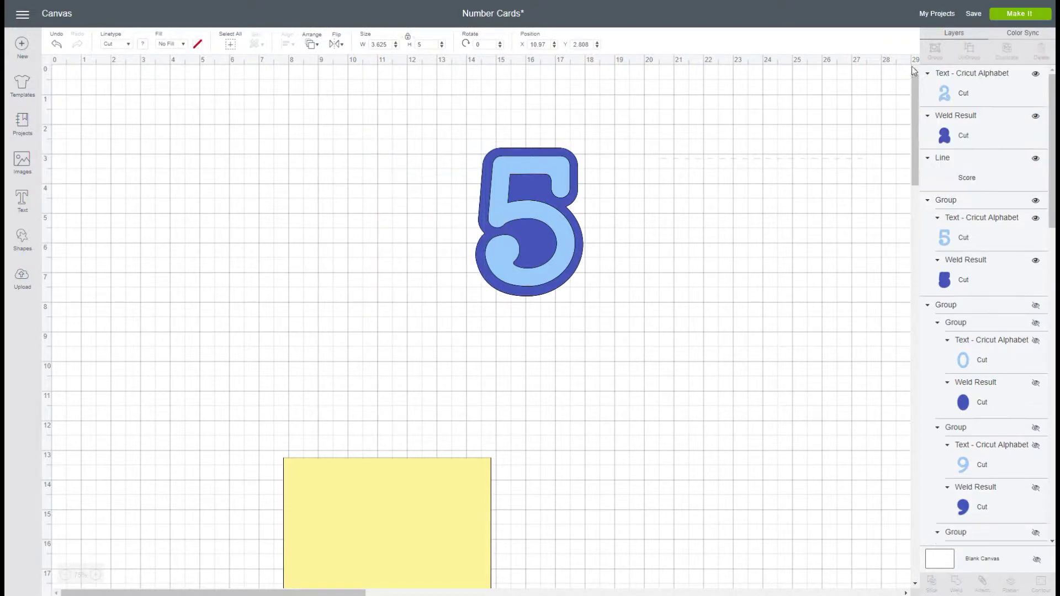
pyautogui.click(550, 191)
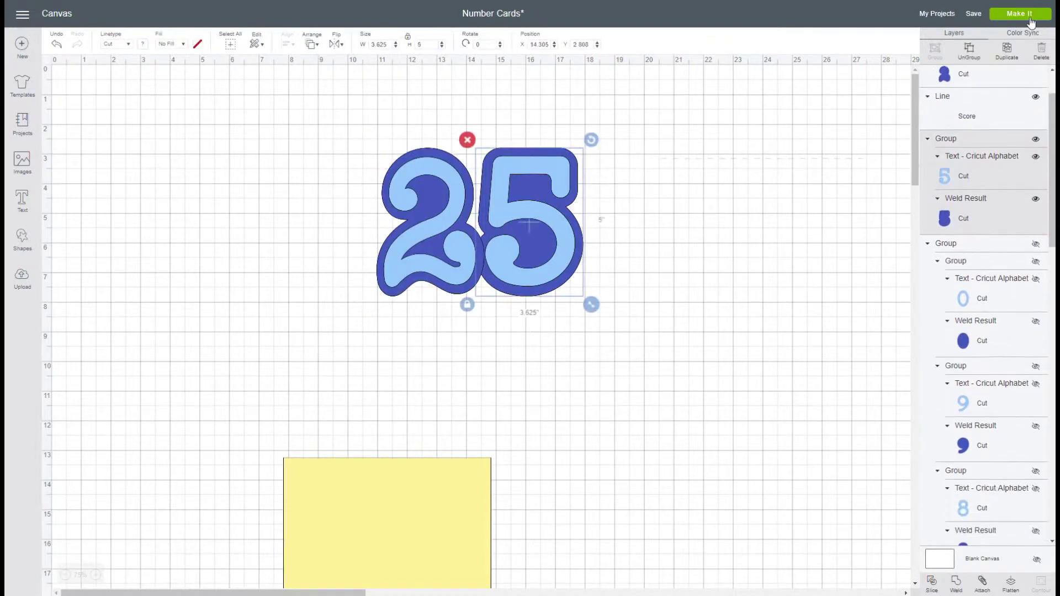
pyautogui.click(968, 51)
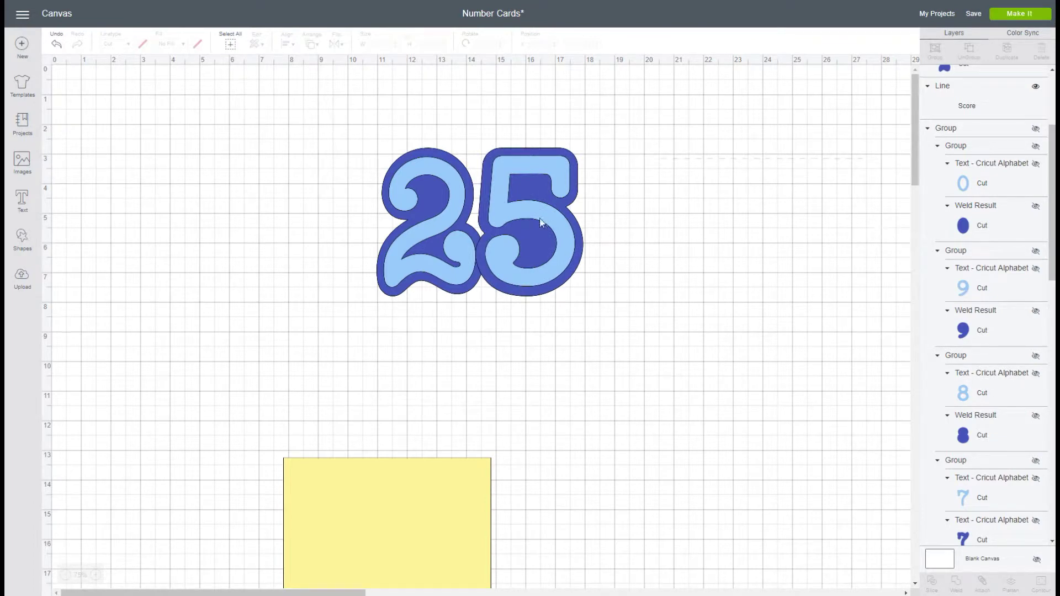
# Group the two light-blue digits and move them into the empty area to the right of the dark-blue backings.
pyautogui.click(450, 176)
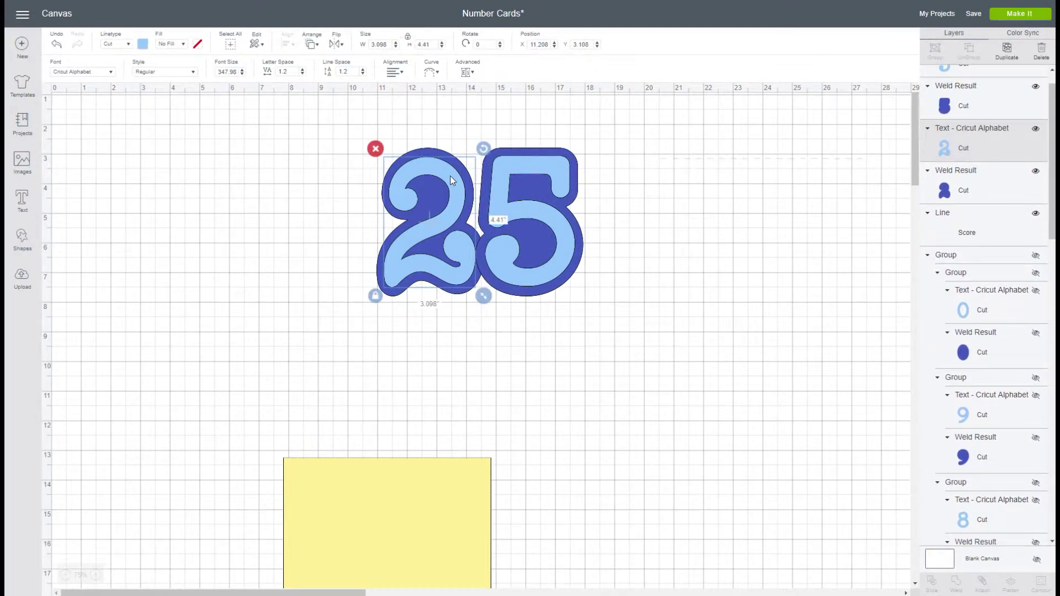
pyautogui.keyDown('shift'); pyautogui.click(535, 165); pyautogui.keyUp('shift')
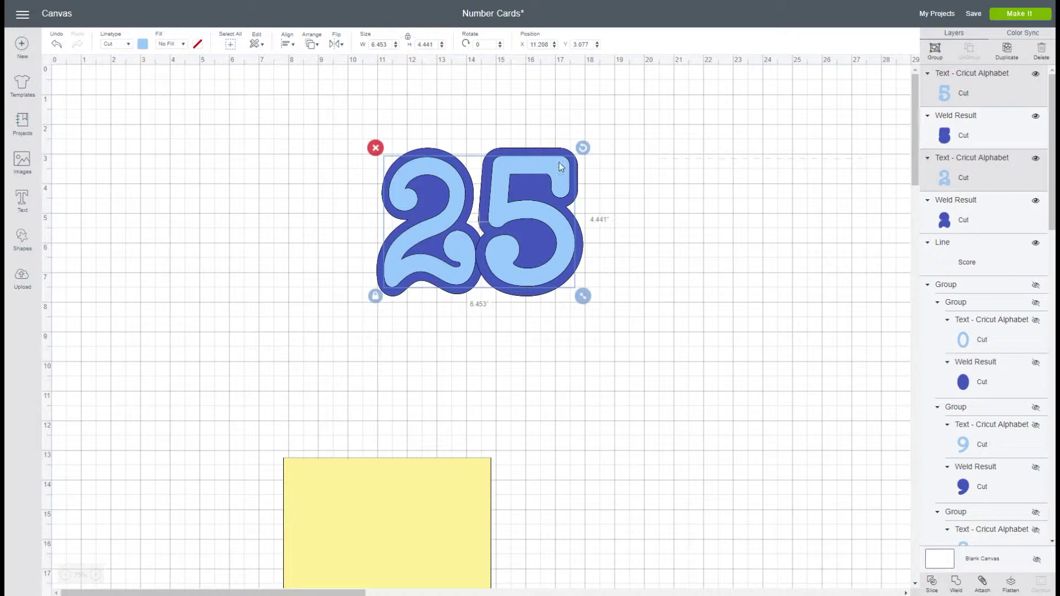
pyautogui.click(934, 51)
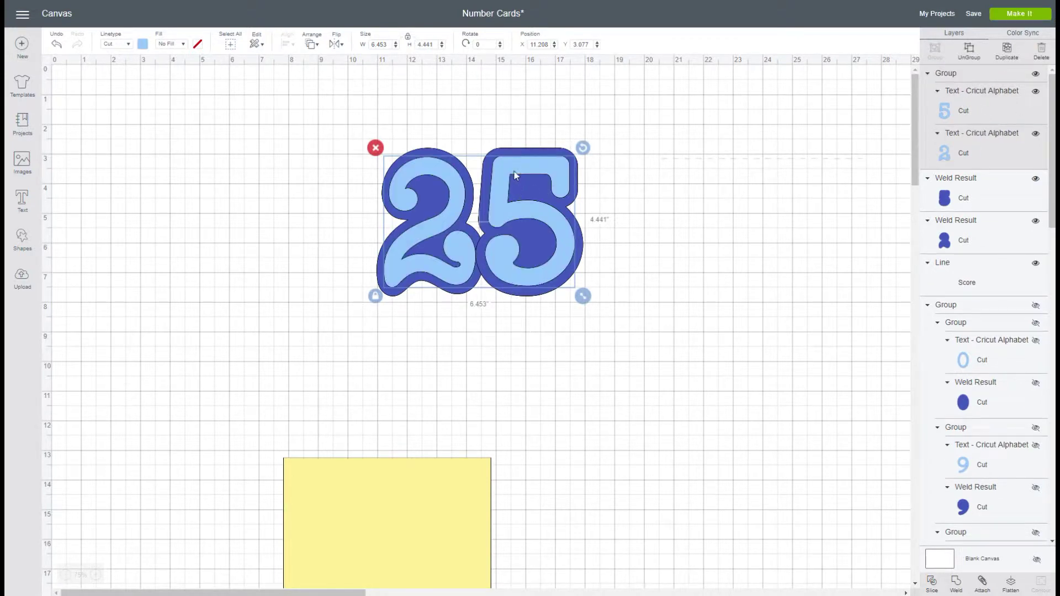
pyautogui.moveTo(509, 166); pyautogui.dragTo(761, 254)
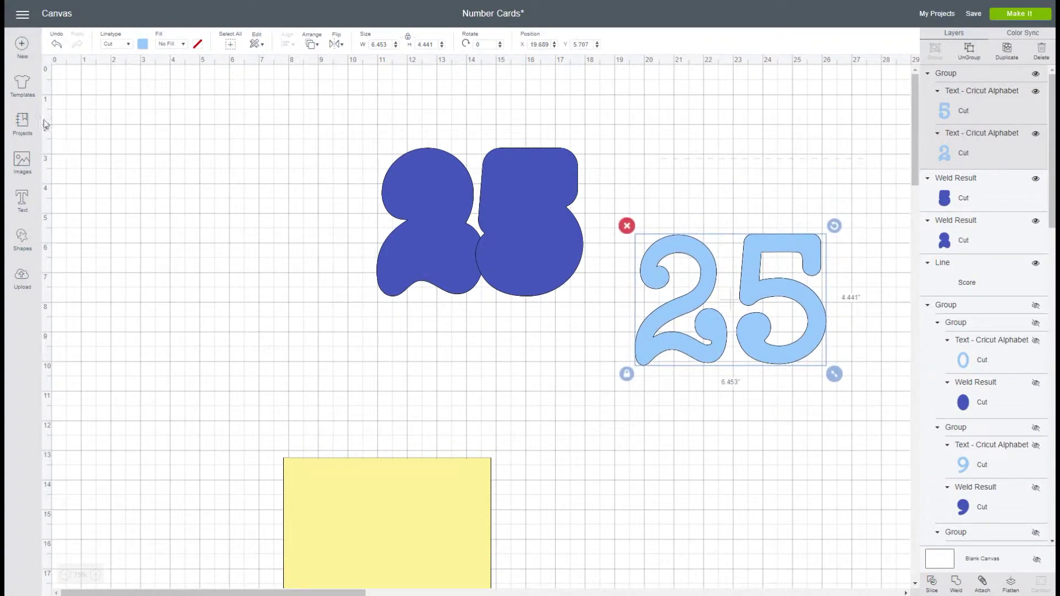
# Add a square to the left of the backings and recolor it to the same dark blue as the backings.
pyautogui.click(22, 238)
pyautogui.click(66, 165)
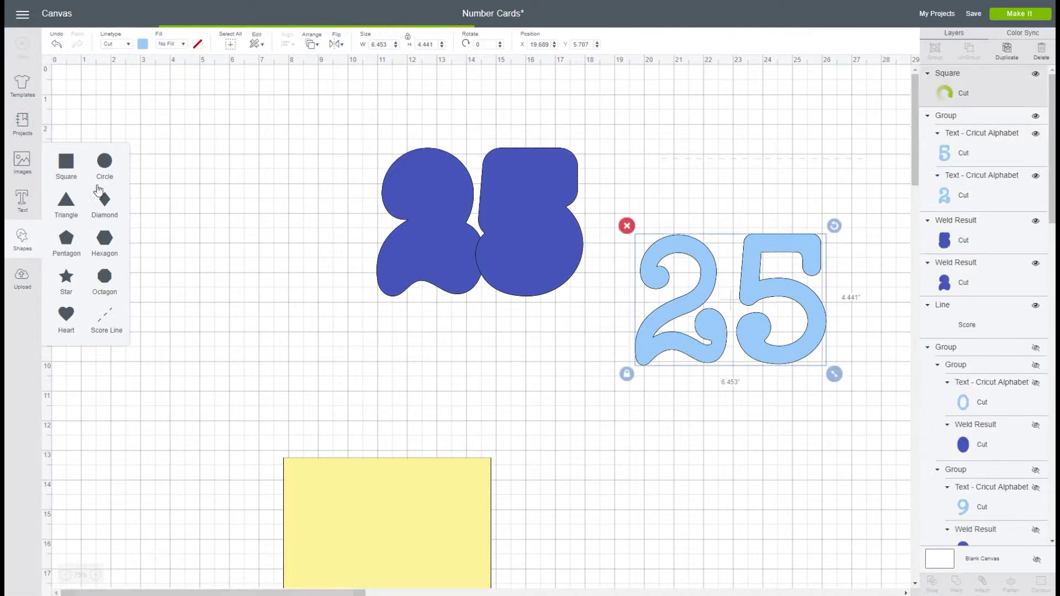
pyautogui.moveTo(168, 182); pyautogui.dragTo(212, 247)
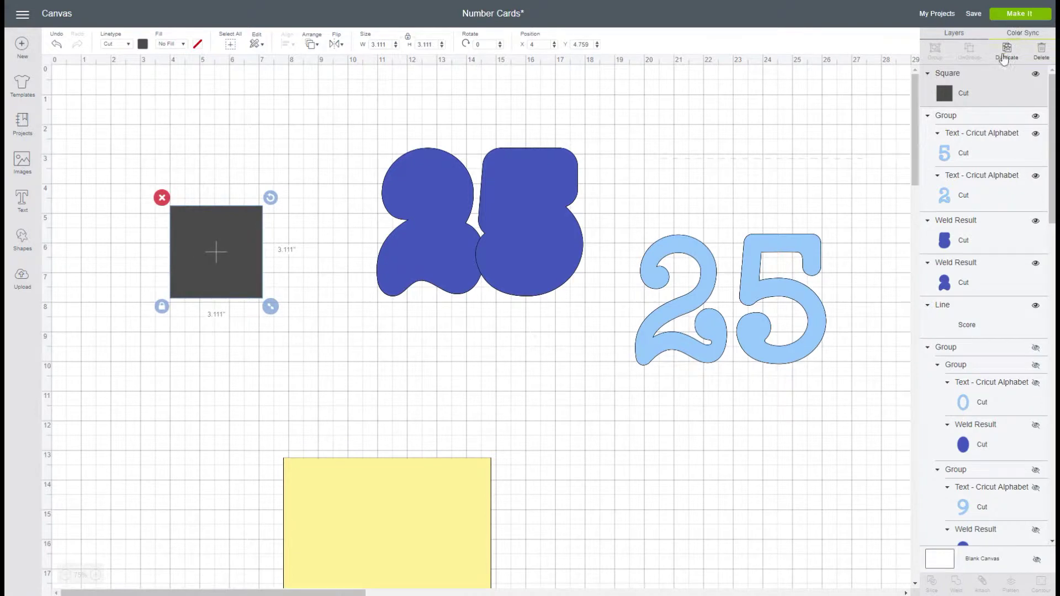
pyautogui.click(143, 44)
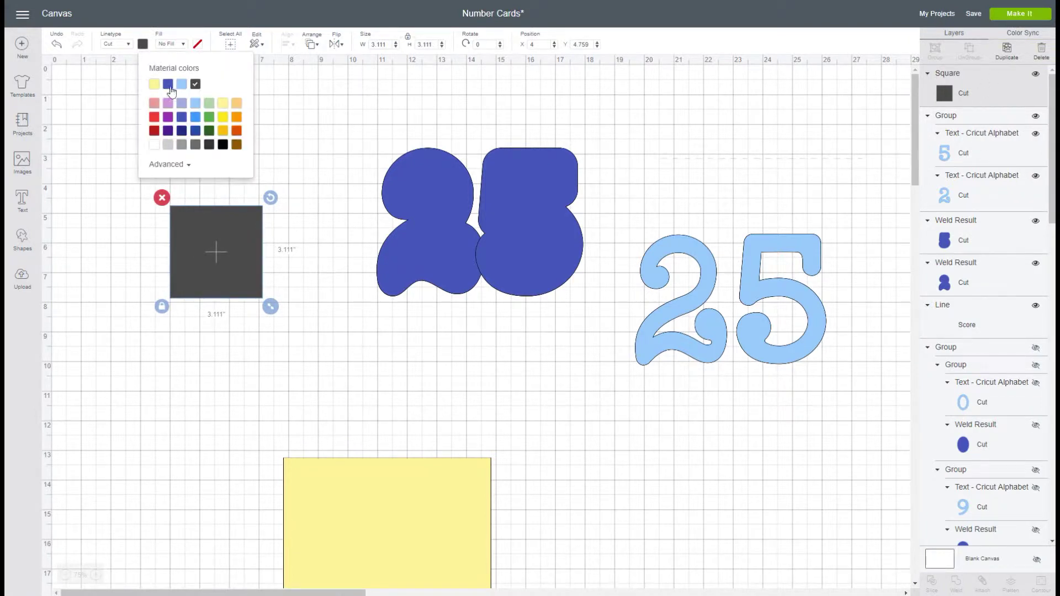
pyautogui.click(167, 85)
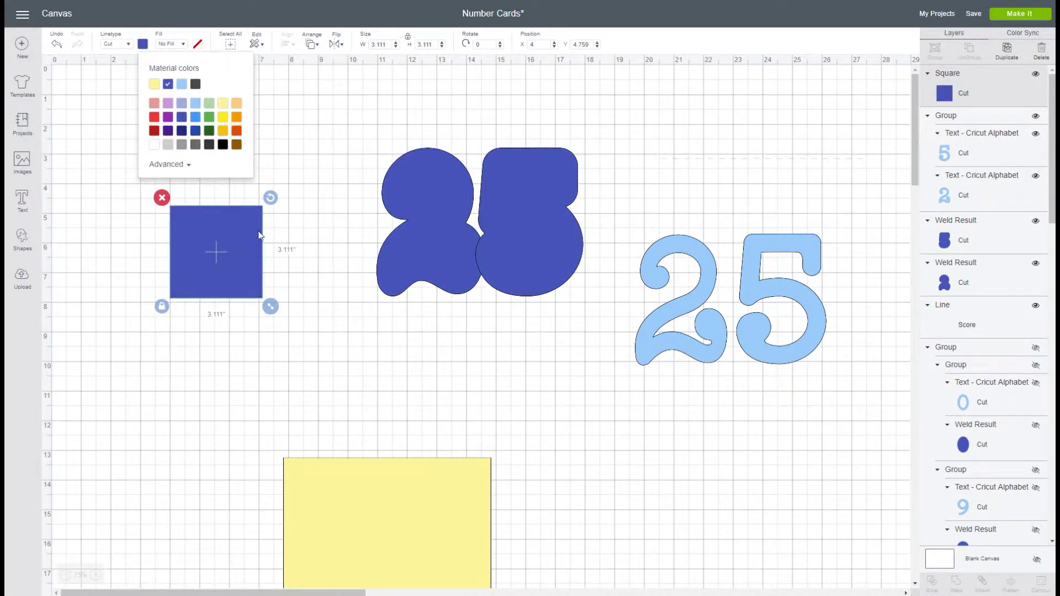
pyautogui.click(324, 217)
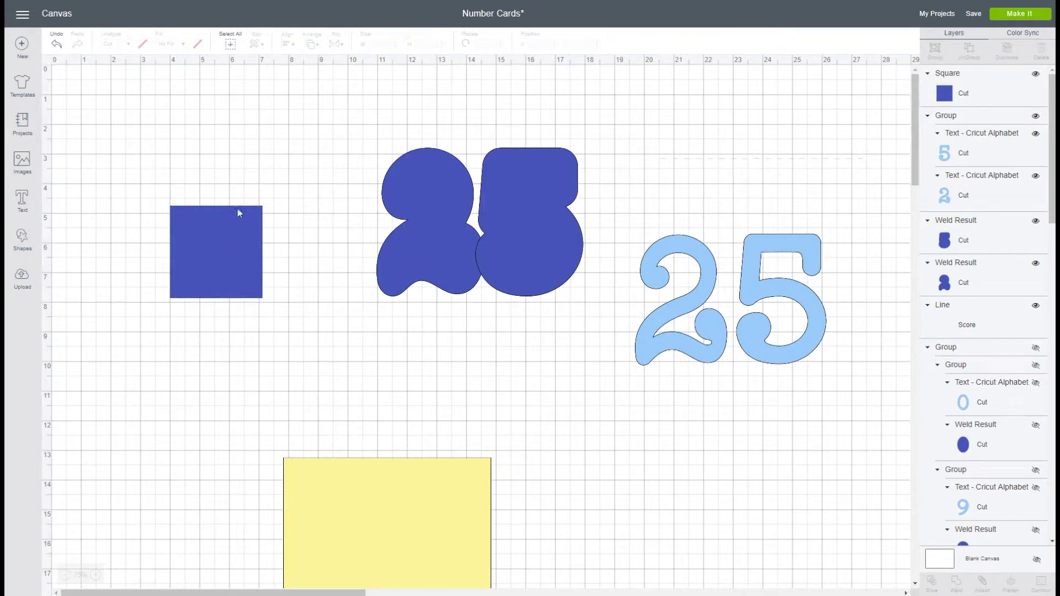
# Place the dark-blue square across the gap between the 2 and 5 backings, undoing any accidental shift of the 2 backing.
pyautogui.moveTo(239, 266); pyautogui.dragTo(272, 241)
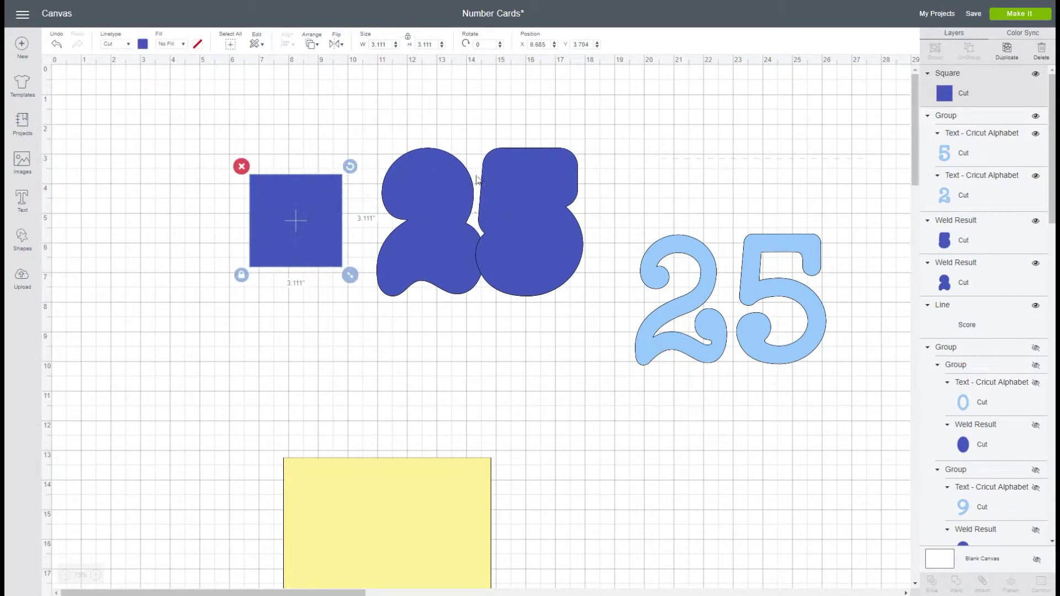
pyautogui.click(478, 229)
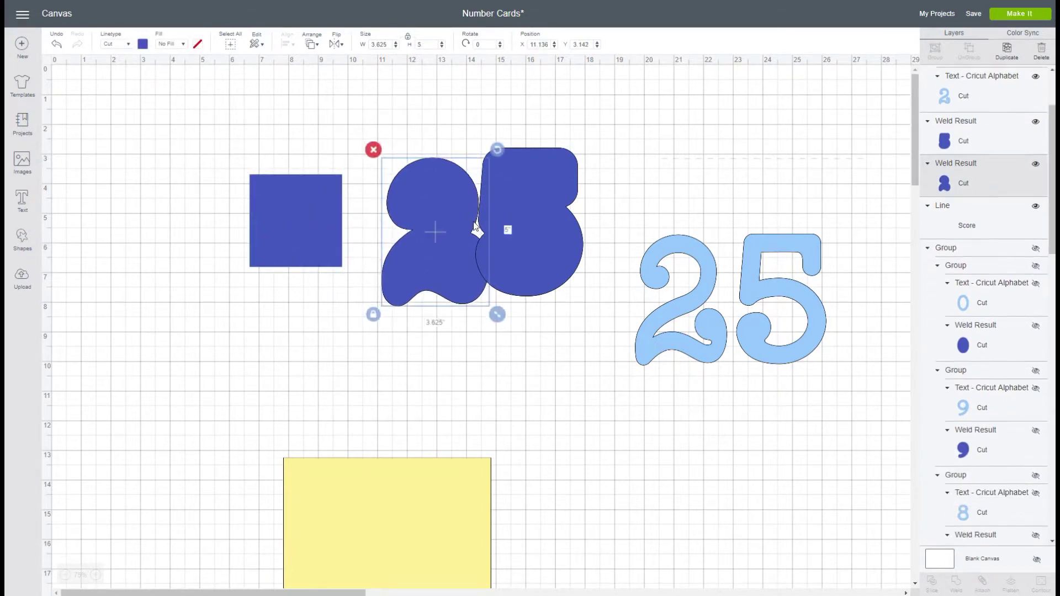
pyautogui.click(57, 44)
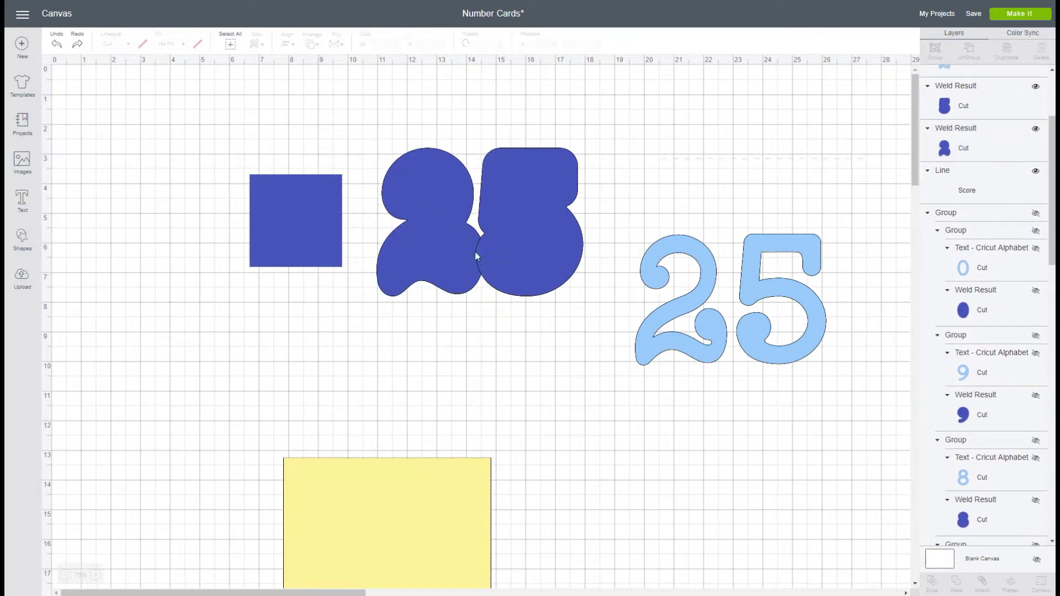
pyautogui.moveTo(317, 240); pyautogui.dragTo(505, 244)
# Move the light-blue 25 back onto its backings and send it to the front, above the dark-blue square.
pyautogui.moveTo(699, 281); pyautogui.dragTo(439, 203)
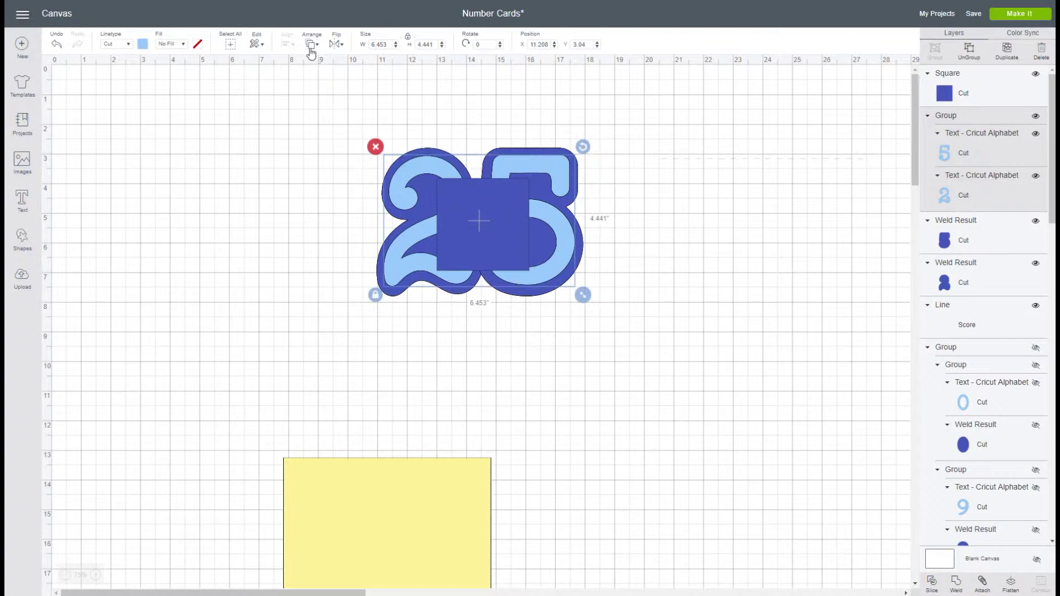
pyautogui.click(311, 45)
pyautogui.click(326, 110)
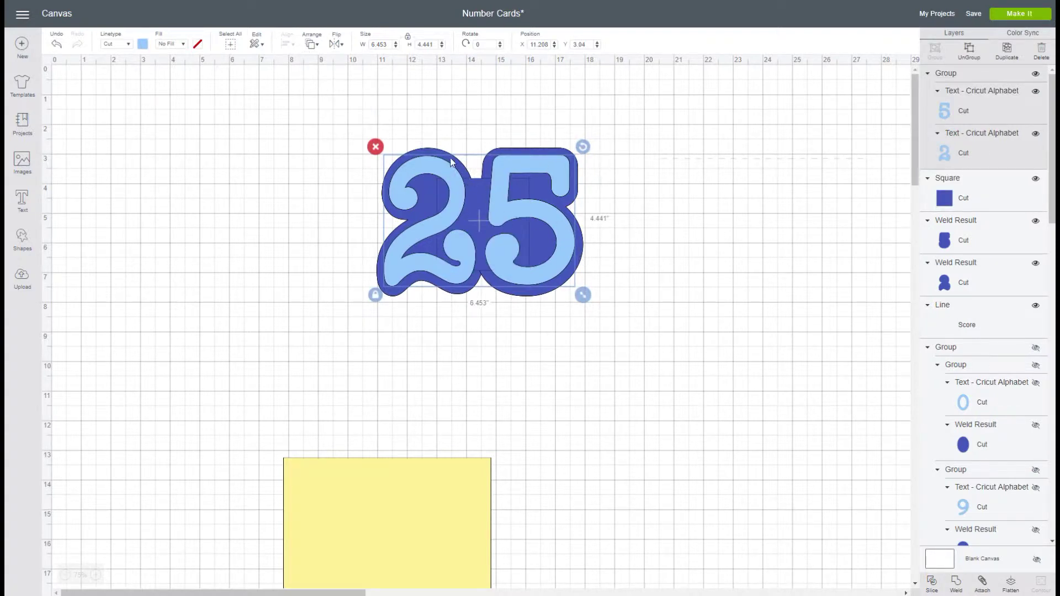
# Adjust the dark-blue square's position so it fills the gap between the digits, ending slightly below the backings' top edges.
pyautogui.click(480, 206)
pyautogui.moveTo(479, 205)
pyautogui.mouseDown()
pyautogui.moveTo(477, 320)
pyautogui.moveTo(476, 200)
pyautogui.mouseUp()
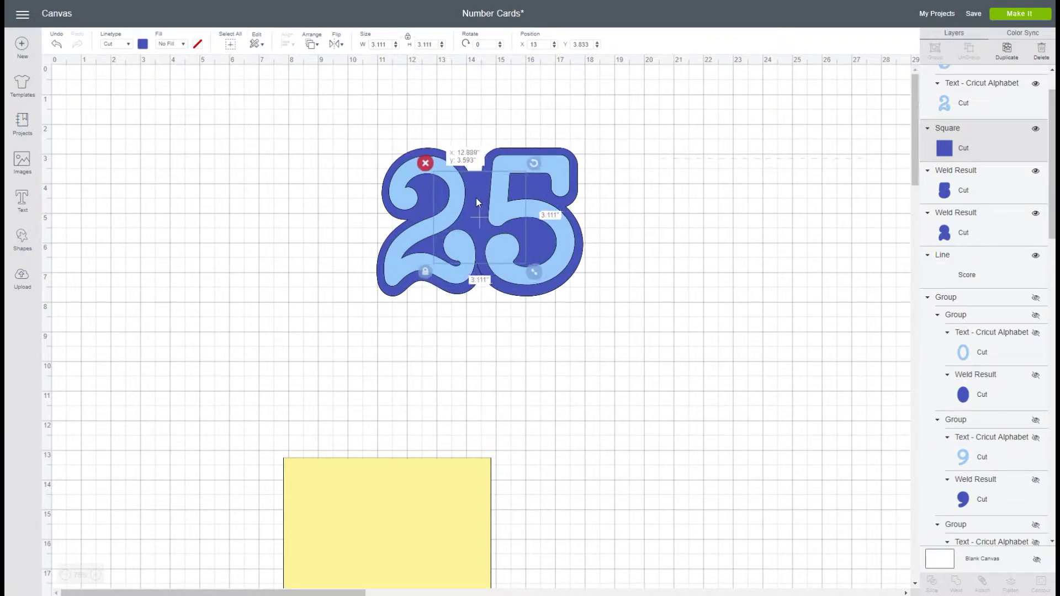
pyautogui.moveTo(476, 197); pyautogui.dragTo(478, 193)
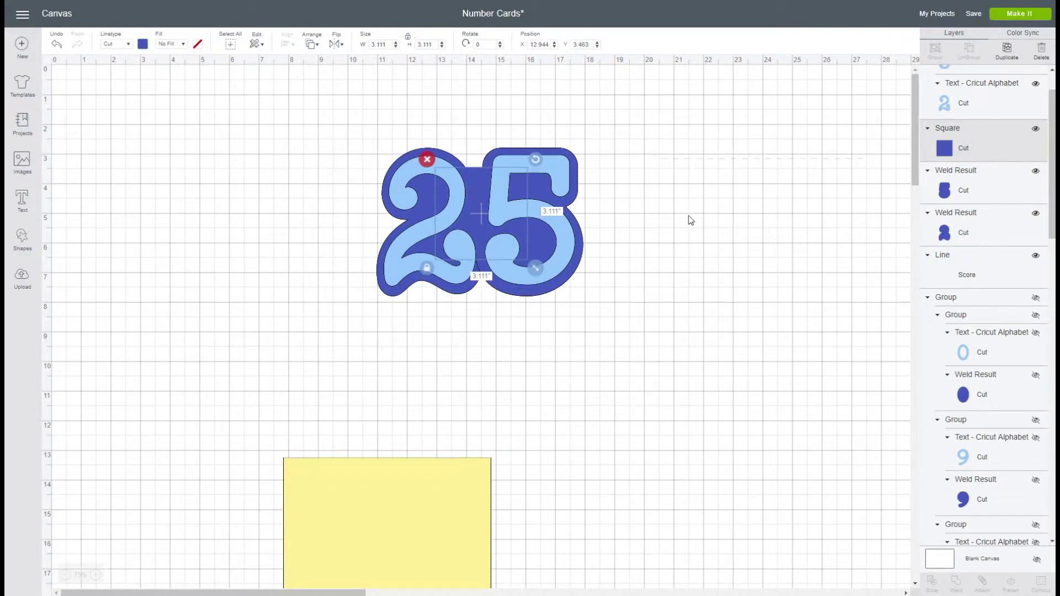
pyautogui.click(688, 220)
pyautogui.click(479, 183)
pyautogui.moveTo(478, 186); pyautogui.dragTo(478, 187)
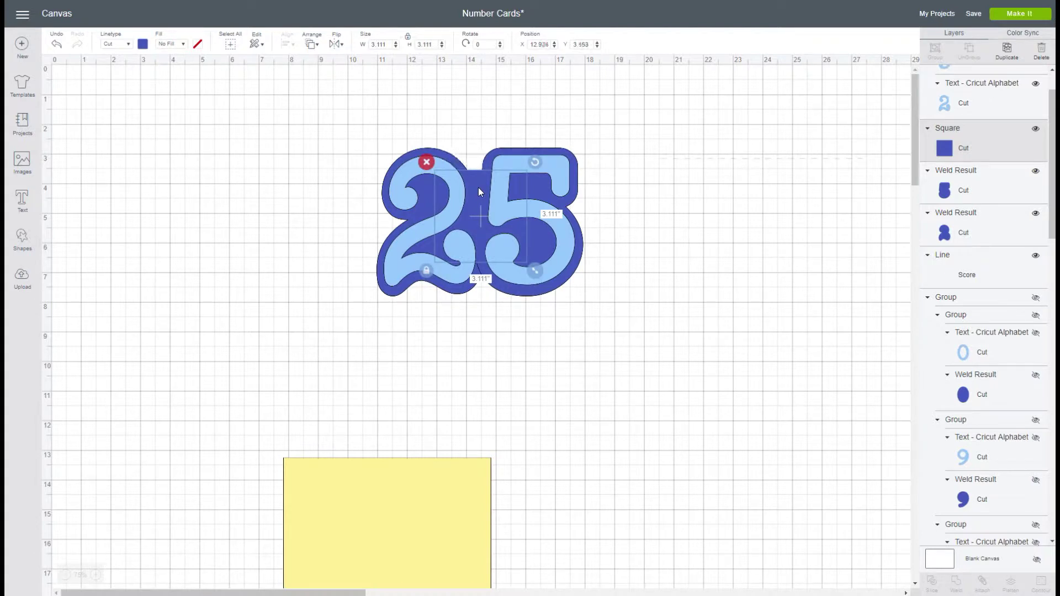
# Move the light-blue 25 clear of the backings and weld the square with both dark-blue backings into one shape.
pyautogui.moveTo(573, 244); pyautogui.dragTo(753, 506)
pyautogui.moveTo(354, 137); pyautogui.dragTo(612, 321)
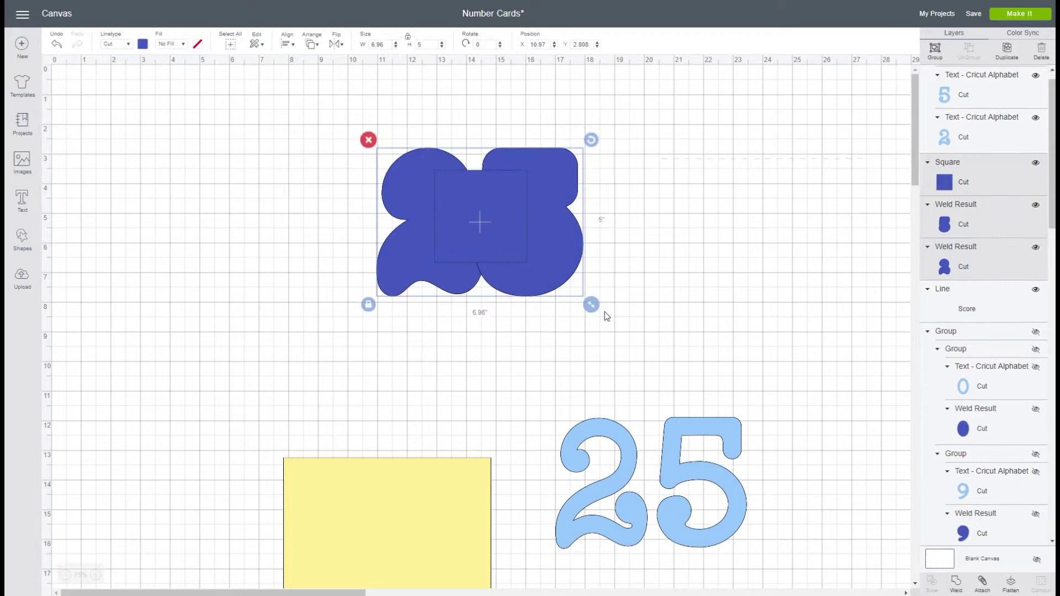
pyautogui.click(955, 583)
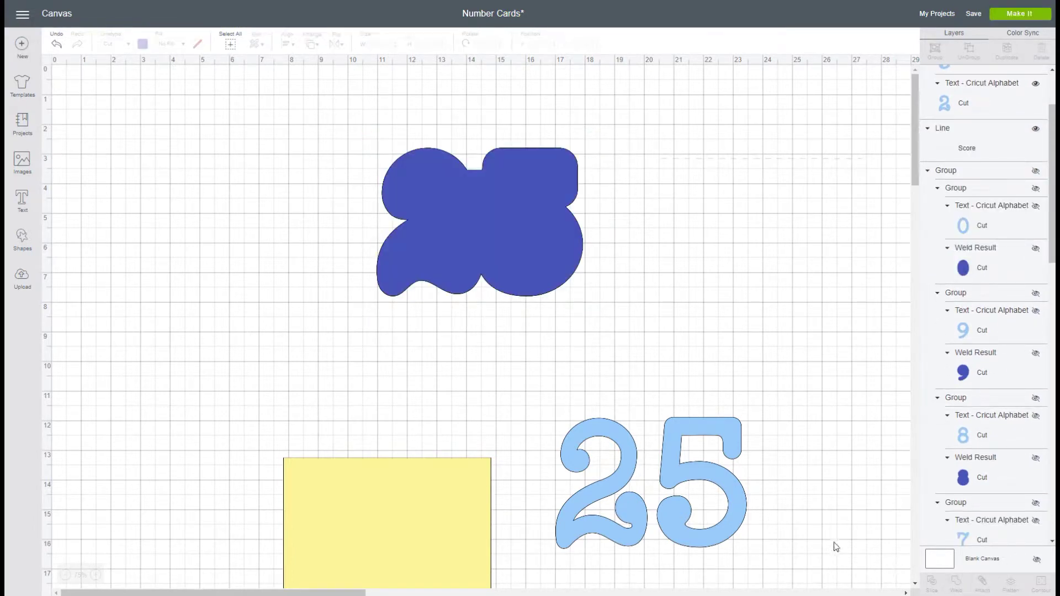
# Position the light-blue 25 over the welded backing and send it to the front.
pyautogui.moveTo(726, 487); pyautogui.dragTo(554, 221)
pyautogui.click(312, 44)
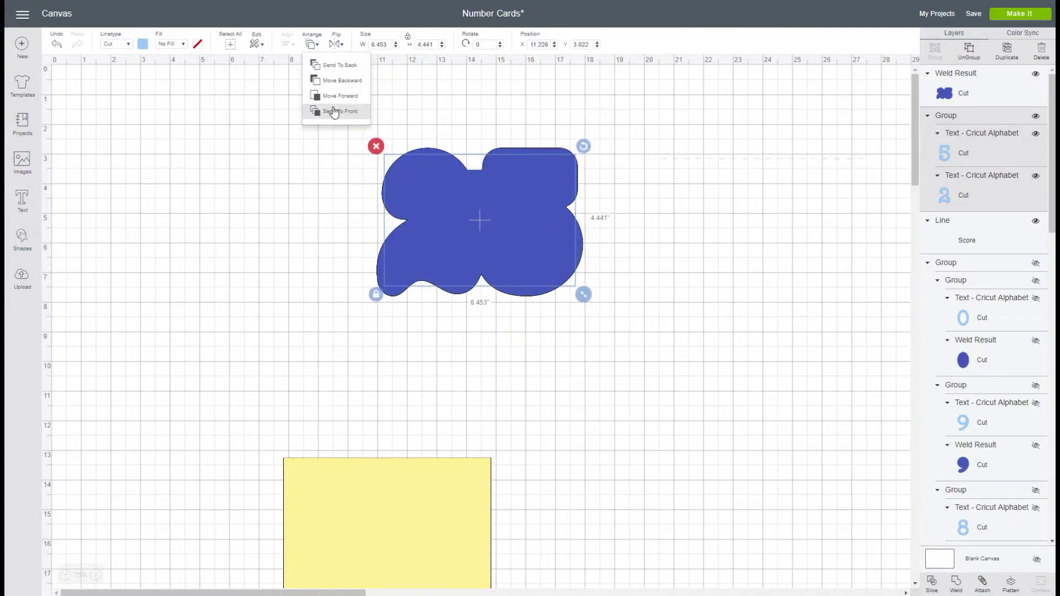
pyautogui.click(333, 112)
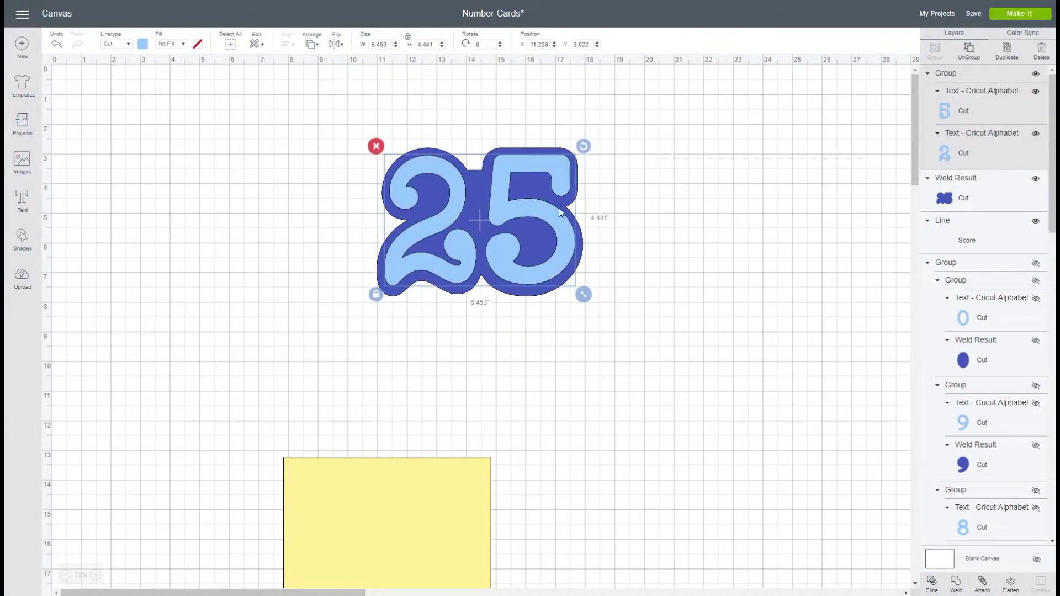
# Move the light-blue 25 off to the right of the welded backing and make a vertically flipped duplicate of the backing.
pyautogui.moveTo(507, 190); pyautogui.dragTo(787, 273)
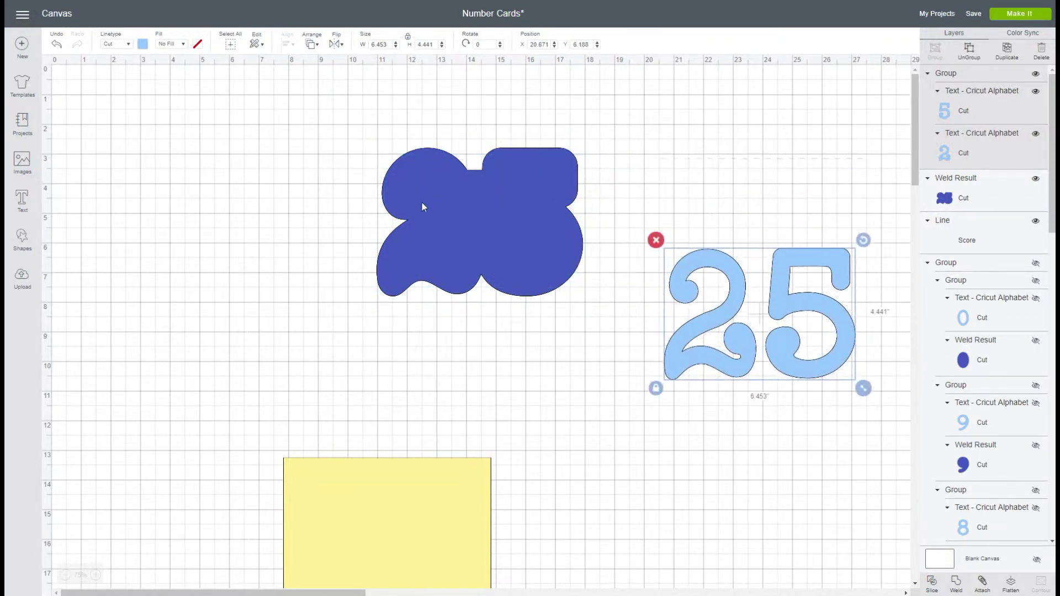
pyautogui.click(425, 209)
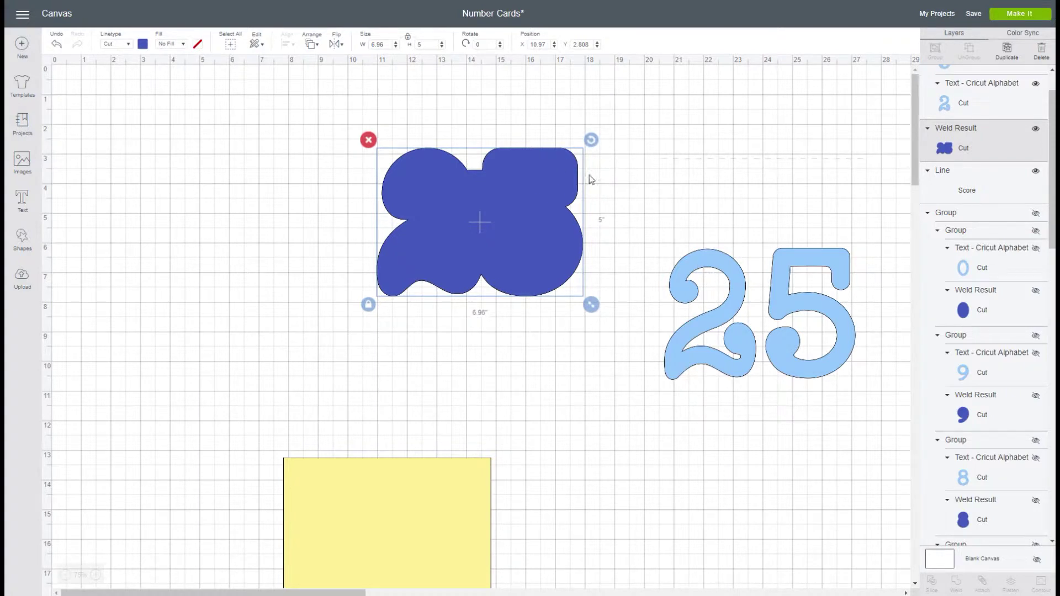
pyautogui.click(1007, 52)
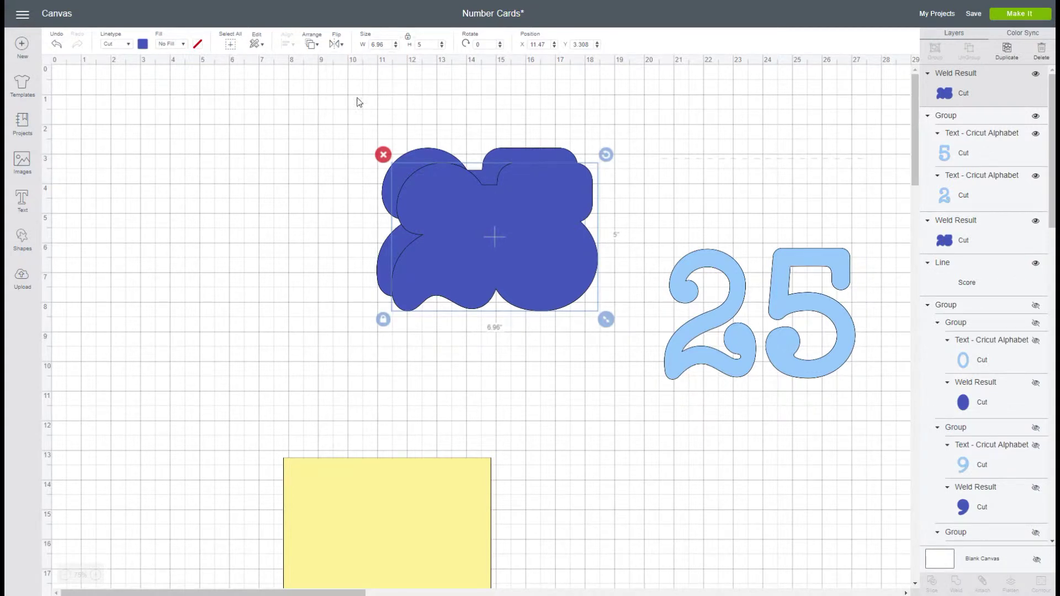
# Stack the upright backing directly below its flipped copy in the area above the yellow square, with their adjoining top edges slightly overlapping.
pyautogui.moveTo(541, 250); pyautogui.dragTo(431, 238)
pyautogui.moveTo(514, 212); pyautogui.dragTo(361, 329)
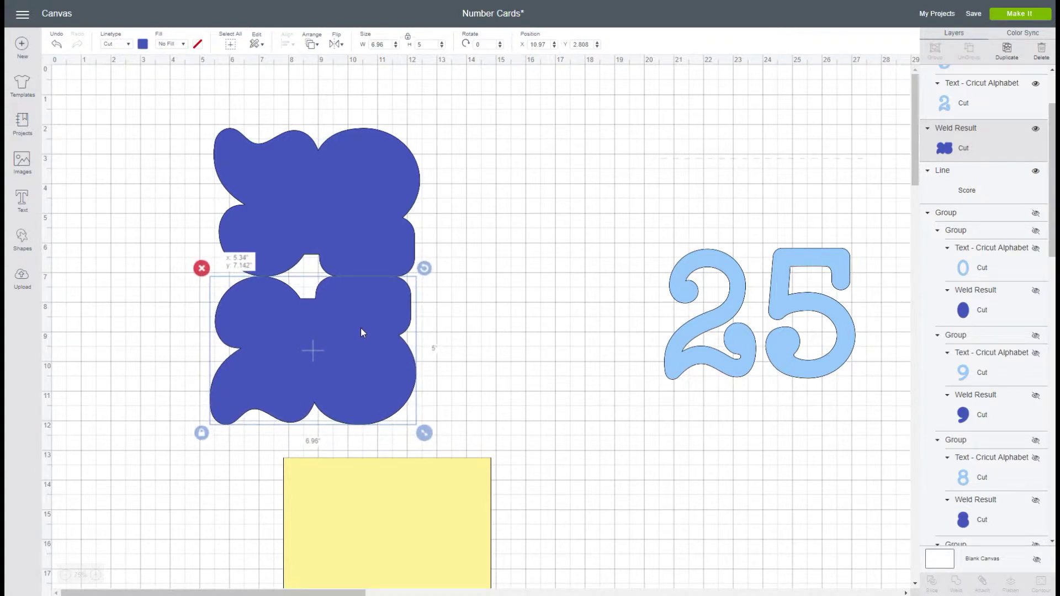
pyautogui.moveTo(361, 329); pyautogui.dragTo(360, 325)
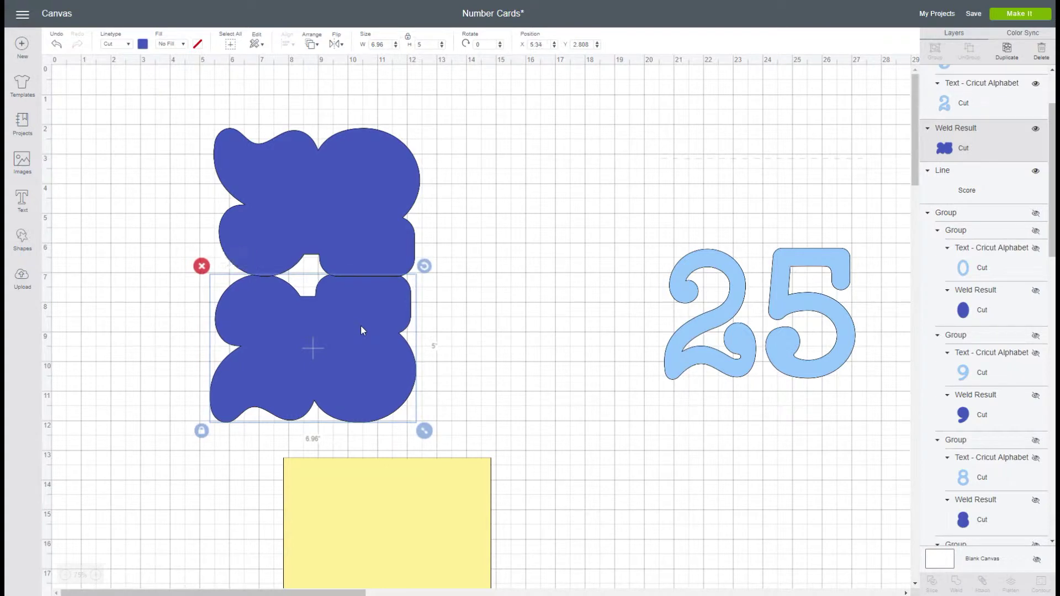
# Center the two stacked dark-blue backings horizontally on each other and weld them into one shape.
pyautogui.click(505, 234)
pyautogui.moveTo(208, 92); pyautogui.dragTo(428, 428)
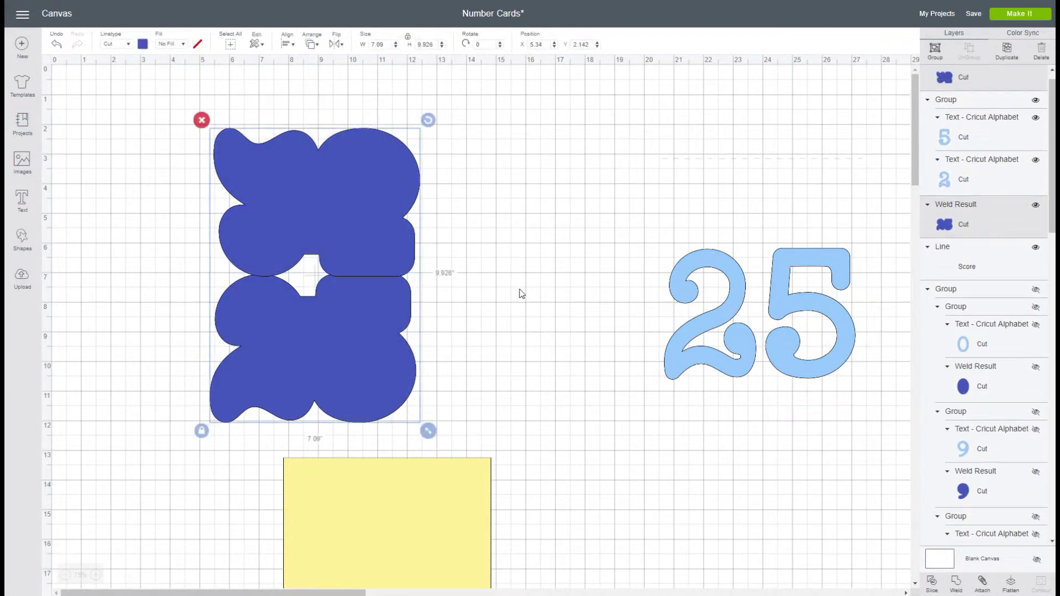
pyautogui.click(288, 45)
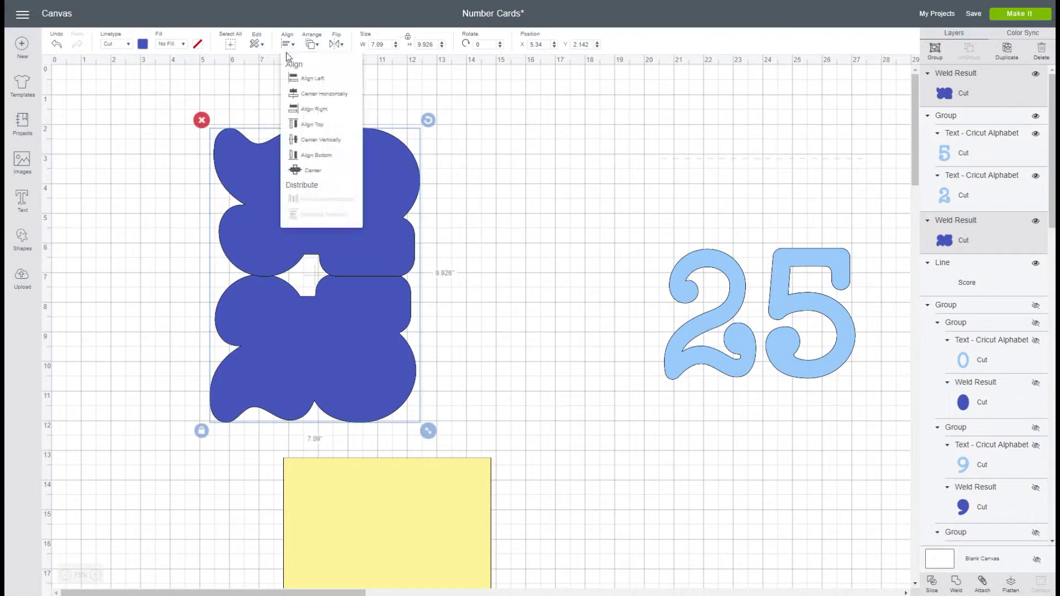
pyautogui.click(335, 94)
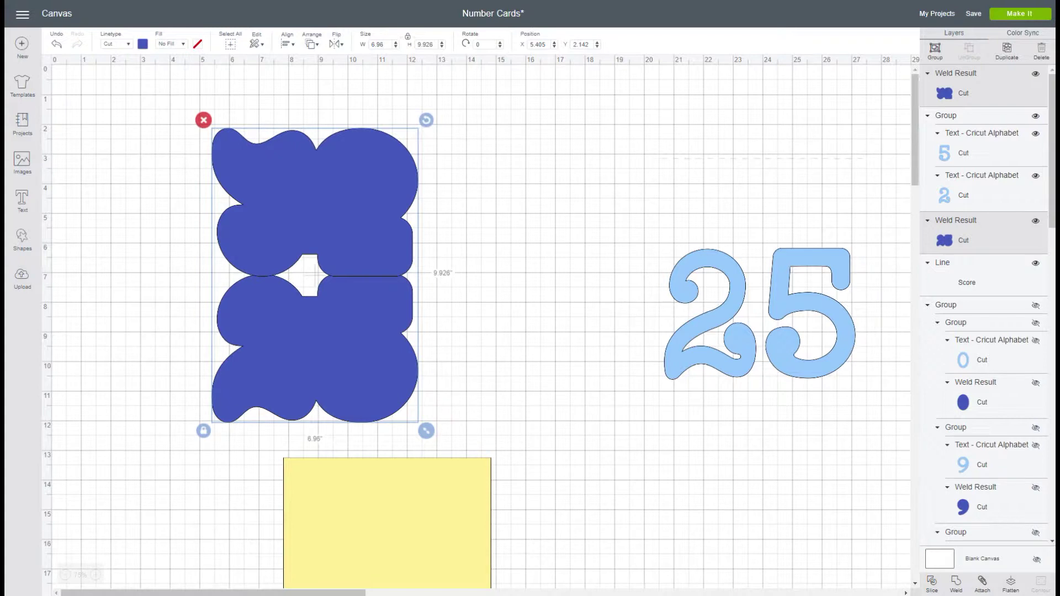
pyautogui.click(957, 584)
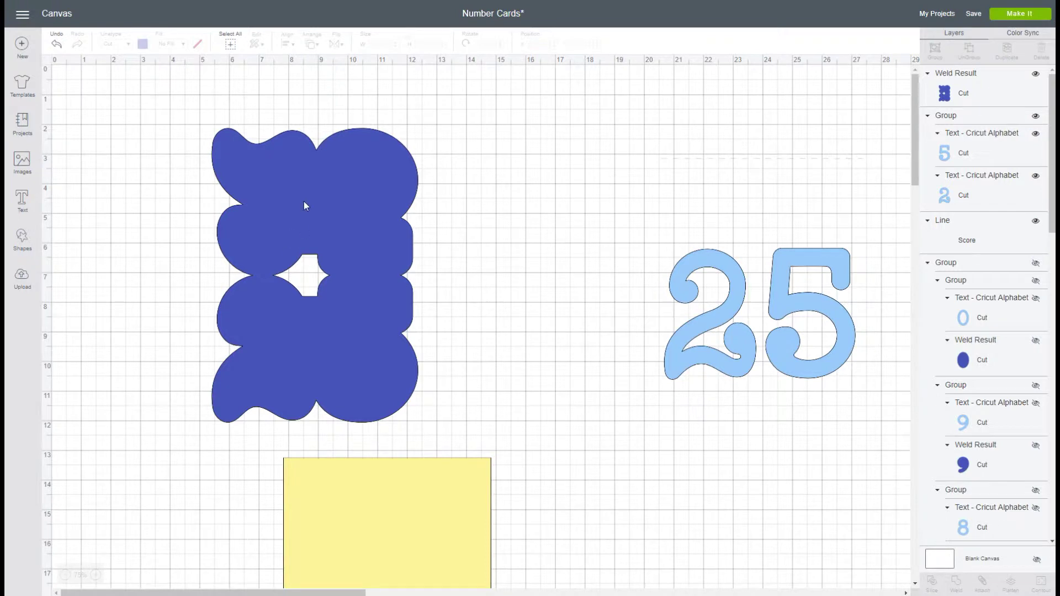
# Center the score line on the welded backing in both directions and attach the two together.
pyautogui.click(767, 159)
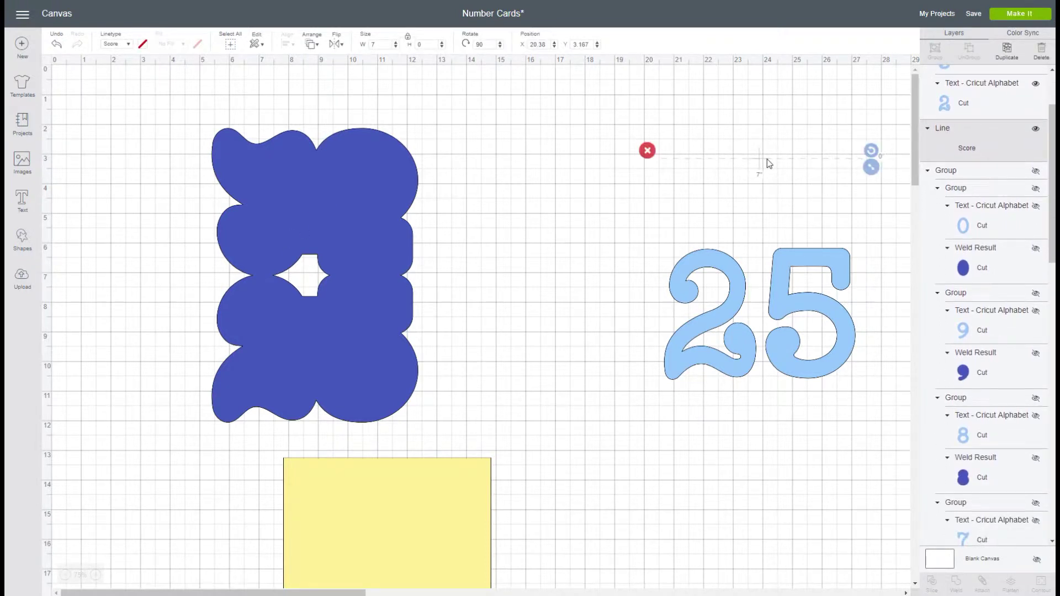
pyautogui.keyDown('shift'); pyautogui.click(337, 192); pyautogui.keyUp('shift')
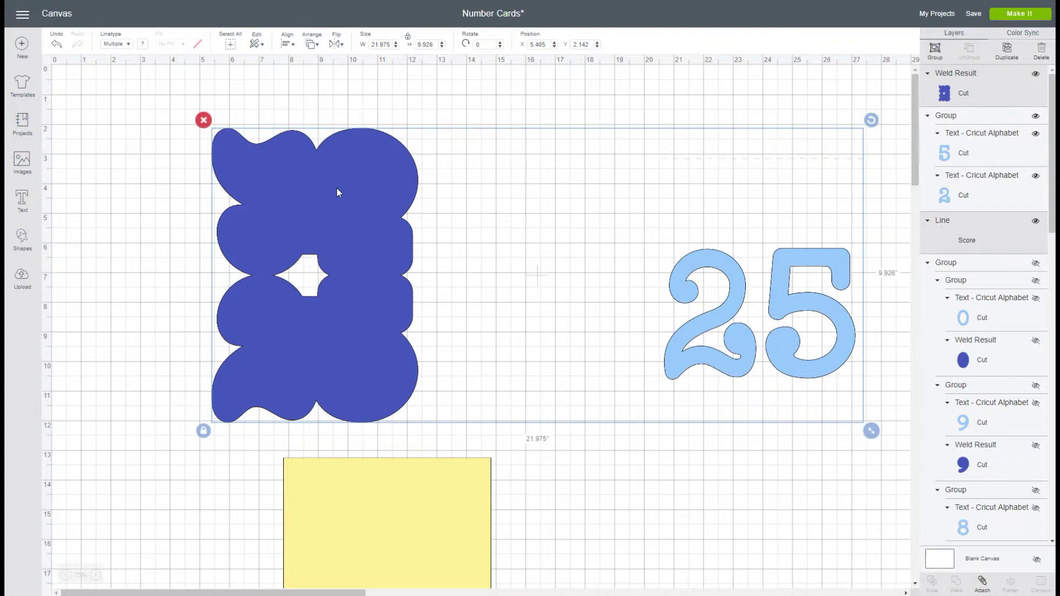
pyautogui.click(290, 50)
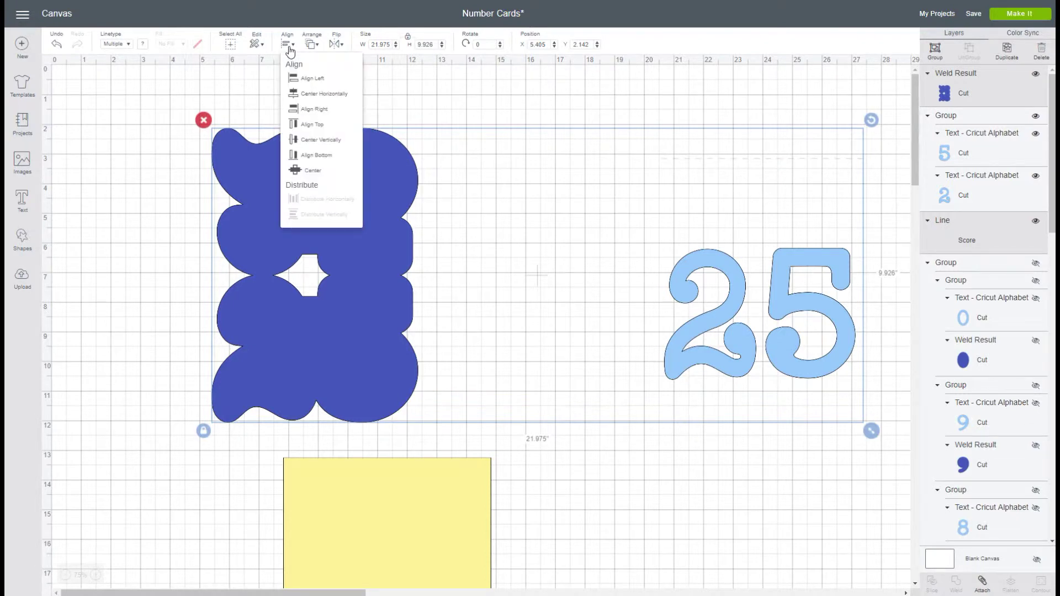
pyautogui.click(311, 173)
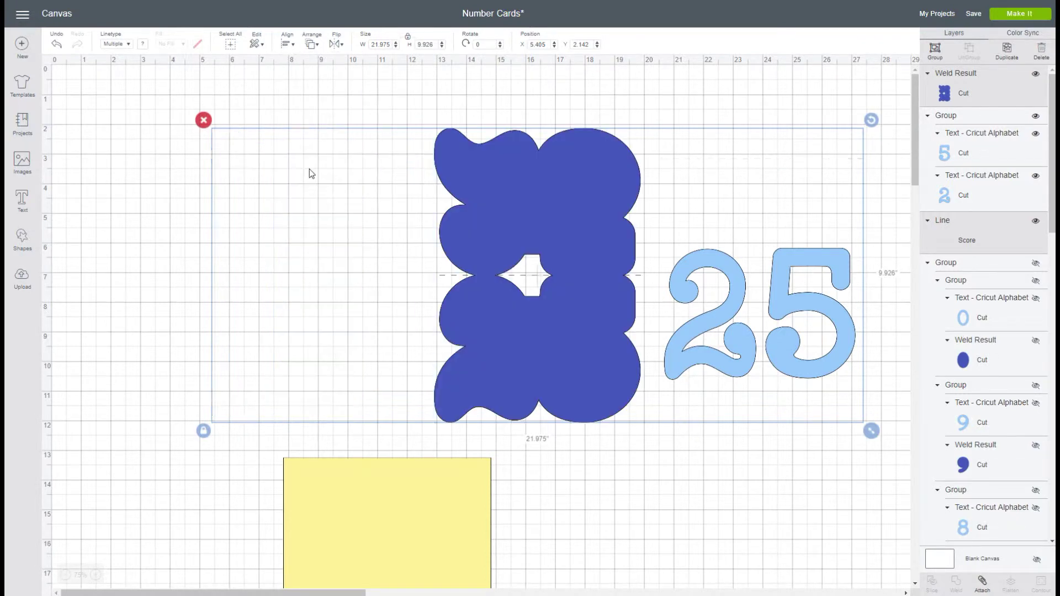
pyautogui.click(983, 589)
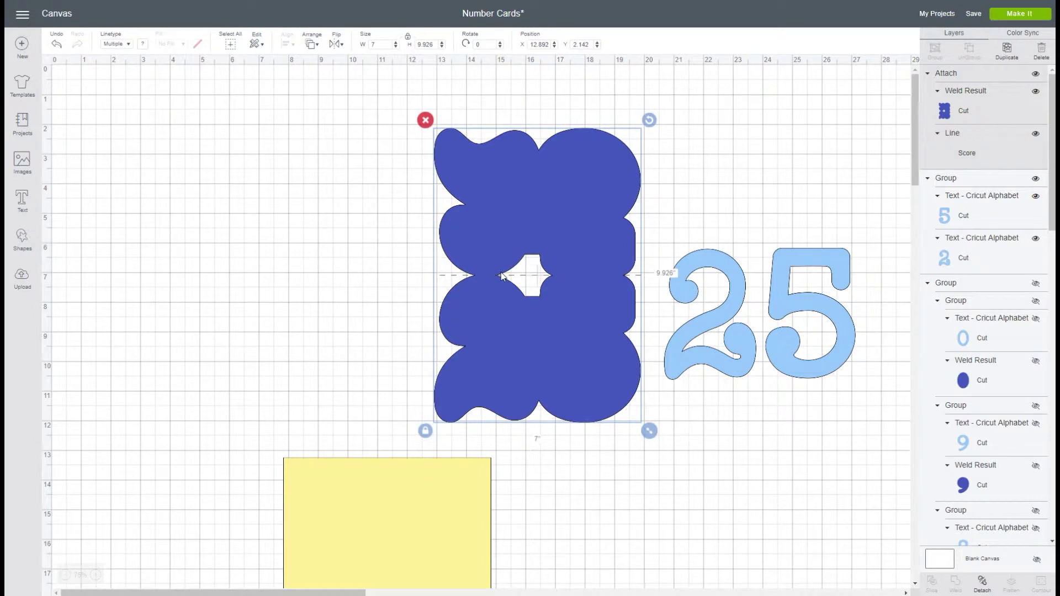
# Send the light-blue 25 to the front and place it over the lower half of the folded-card backing.
pyautogui.click(840, 265)
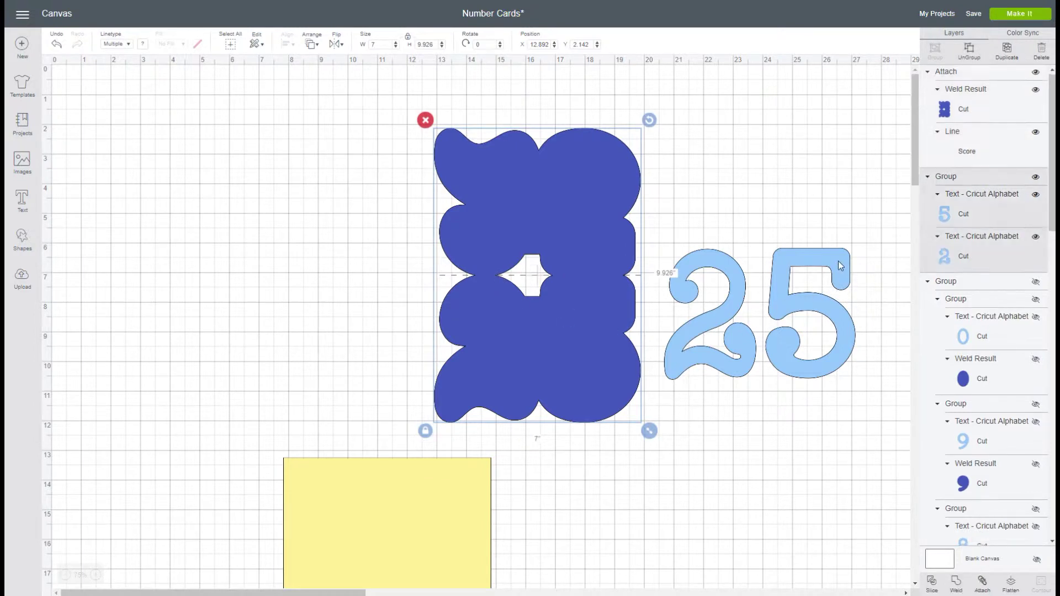
pyautogui.click(313, 45)
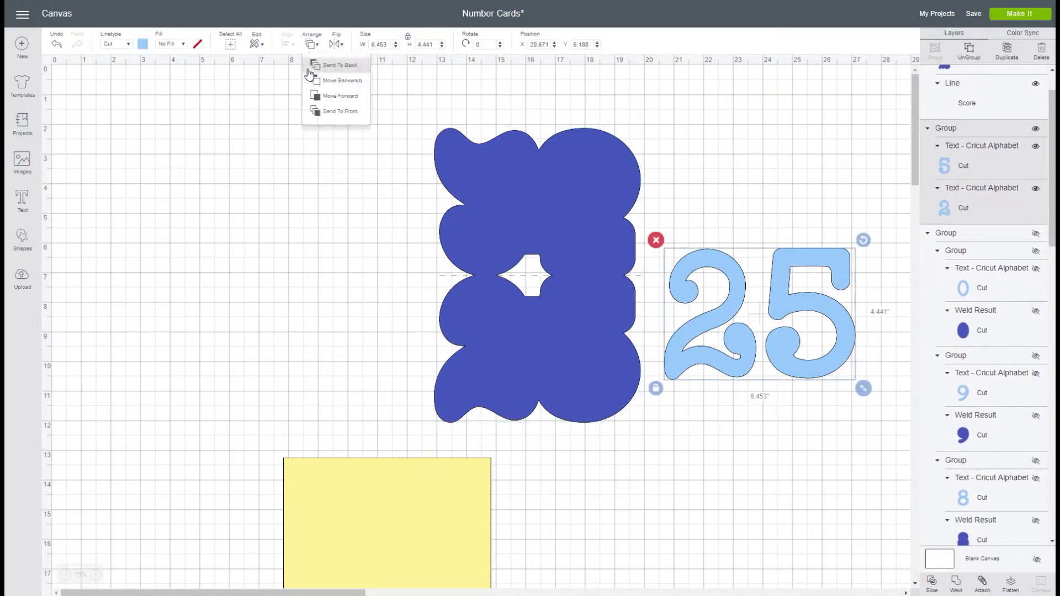
pyautogui.click(331, 111)
pyautogui.moveTo(837, 266); pyautogui.dragTo(613, 299)
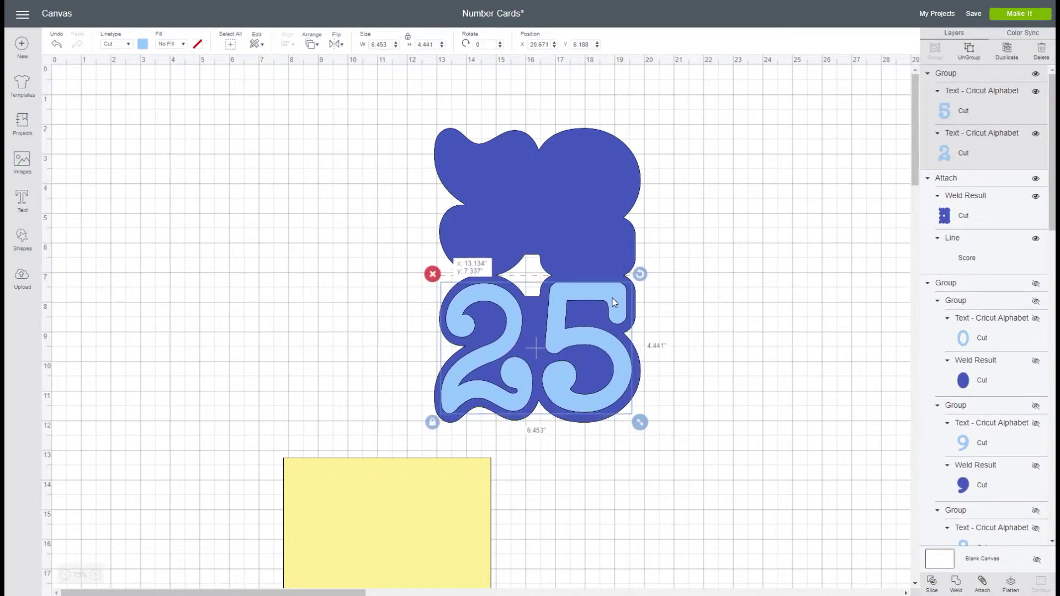
pyautogui.click(811, 317)
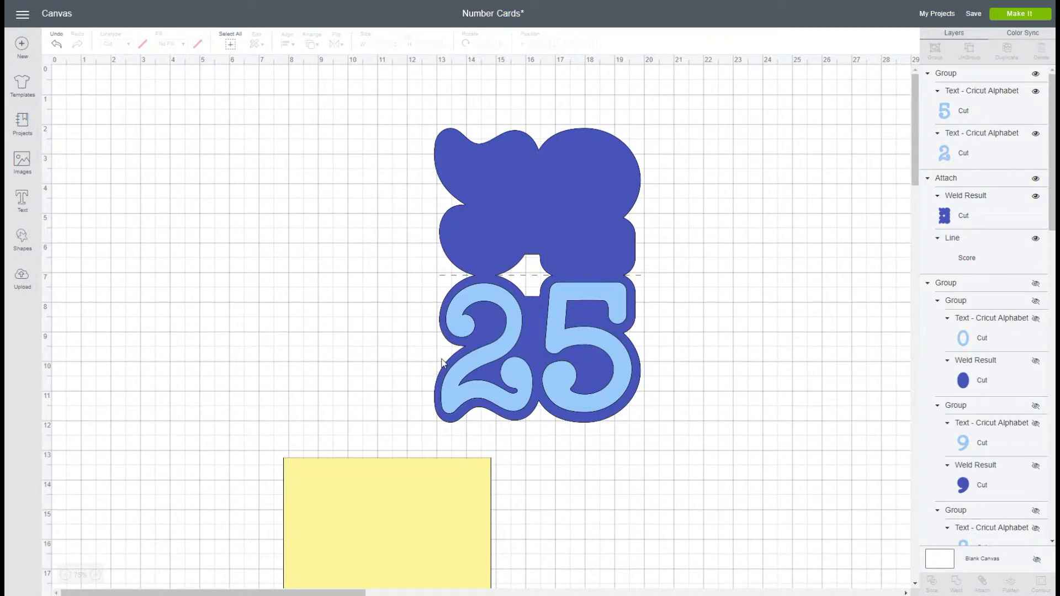
# Delete the yellow 7 by 5 inch square below the card.
pyautogui.click(508, 310)
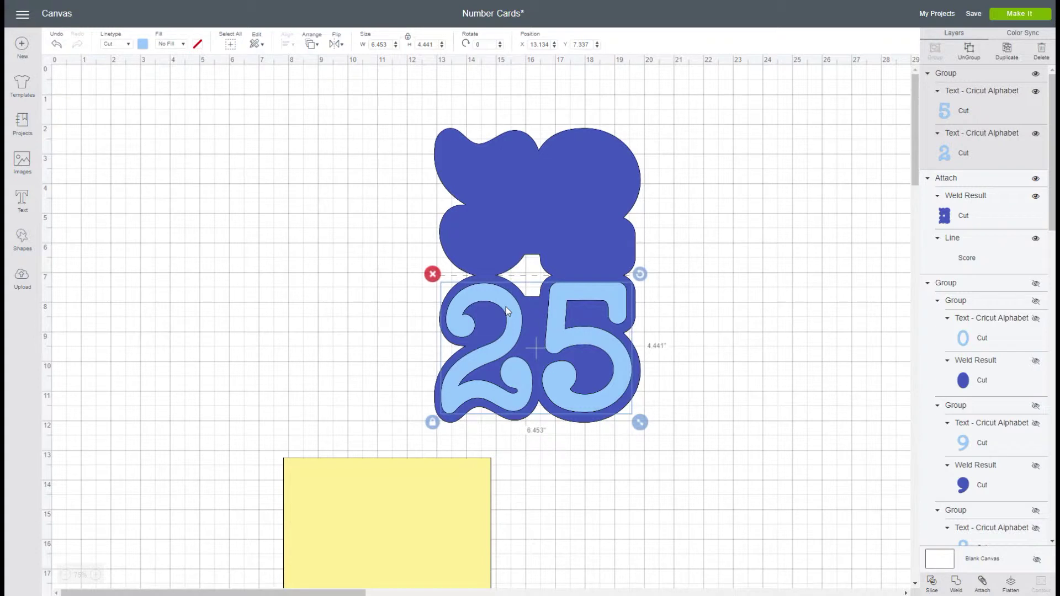
pyautogui.keyDown('shift'); pyautogui.click(567, 206); pyautogui.keyUp('shift')
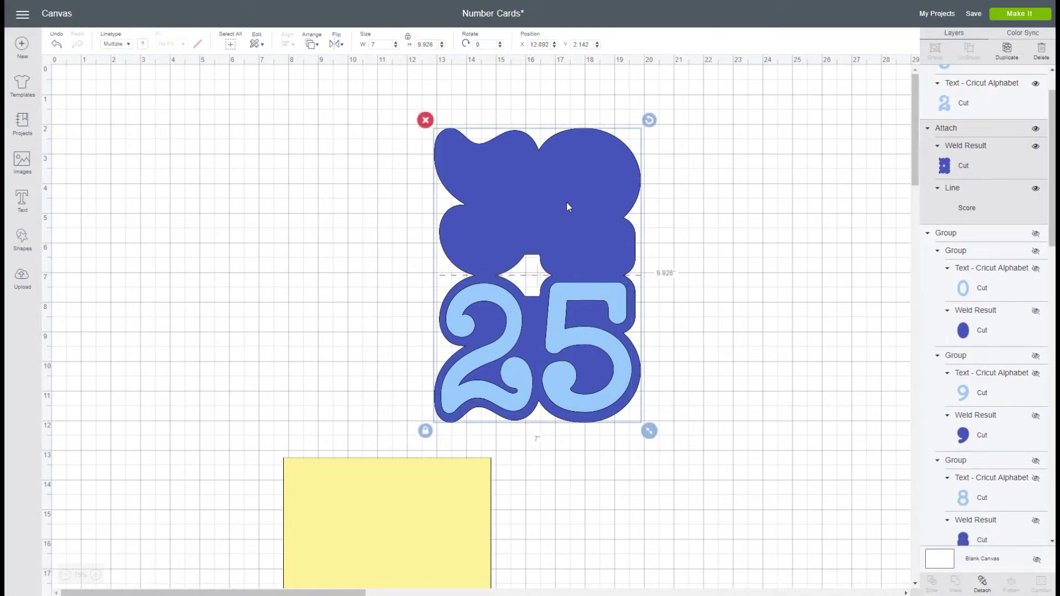
pyautogui.click(434, 501)
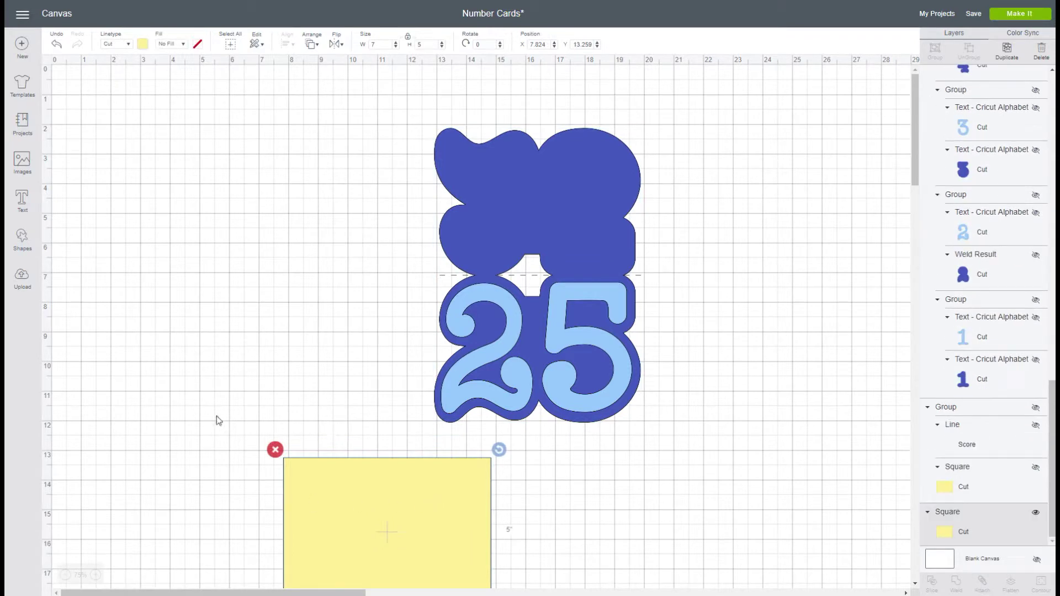
pyautogui.click(276, 450)
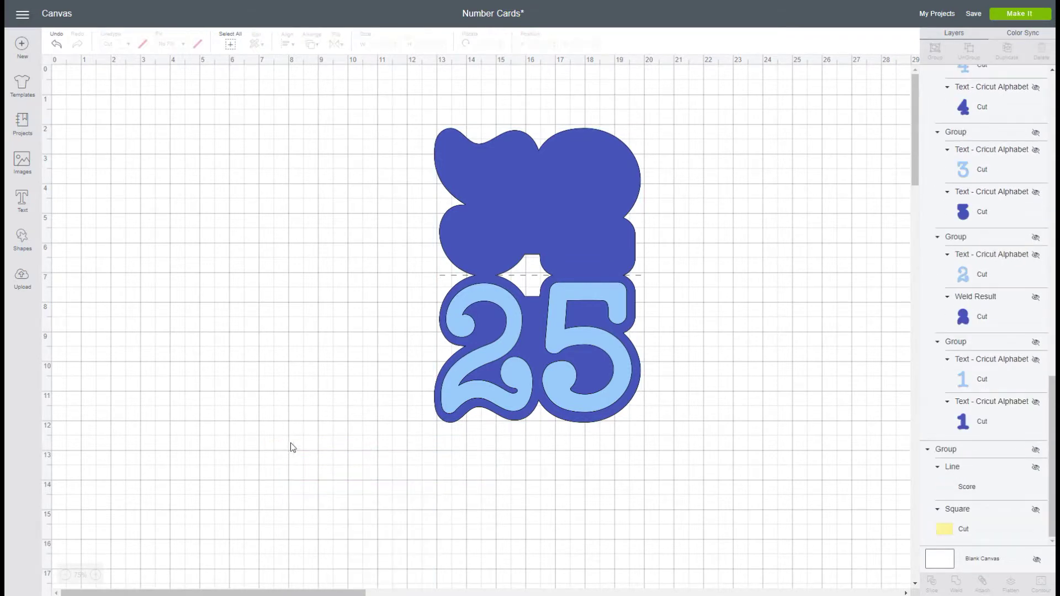
# Preview the cutting mats for the light-blue digits and the scored backing, then return to the canvas.
pyautogui.click(1028, 14)
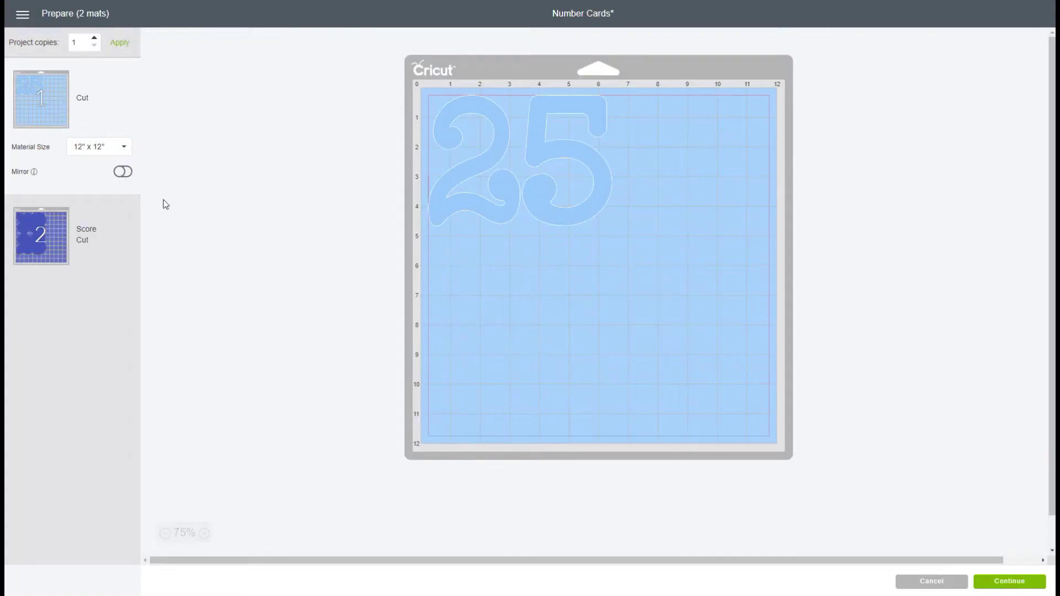
pyautogui.click(44, 234)
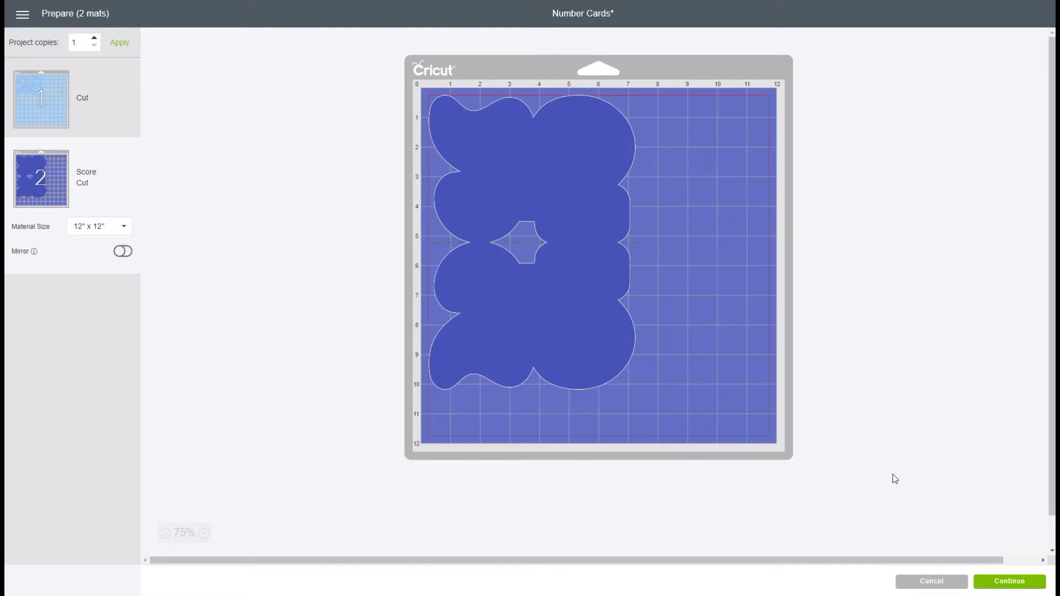
pyautogui.click(929, 583)
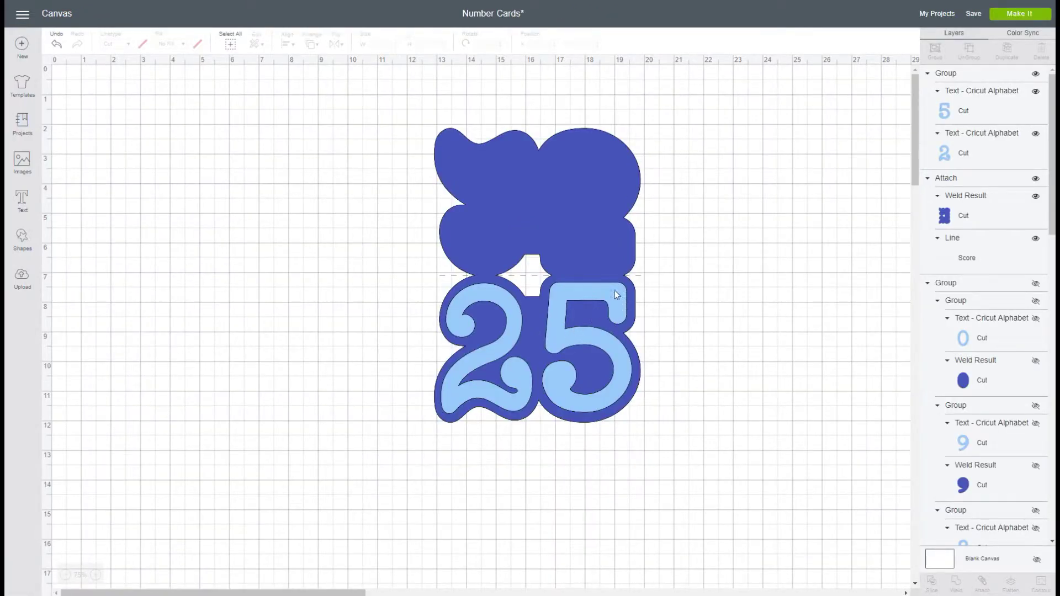
# Move the backing and the light-blue 25 together down and to the right, clearing the canvas's upper area.
pyautogui.moveTo(510, 224); pyautogui.dragTo(671, 207)
pyautogui.moveTo(498, 321); pyautogui.dragTo(662, 299)
pyautogui.click(656, 98)
pyautogui.moveTo(571, 94); pyautogui.dragTo(781, 360)
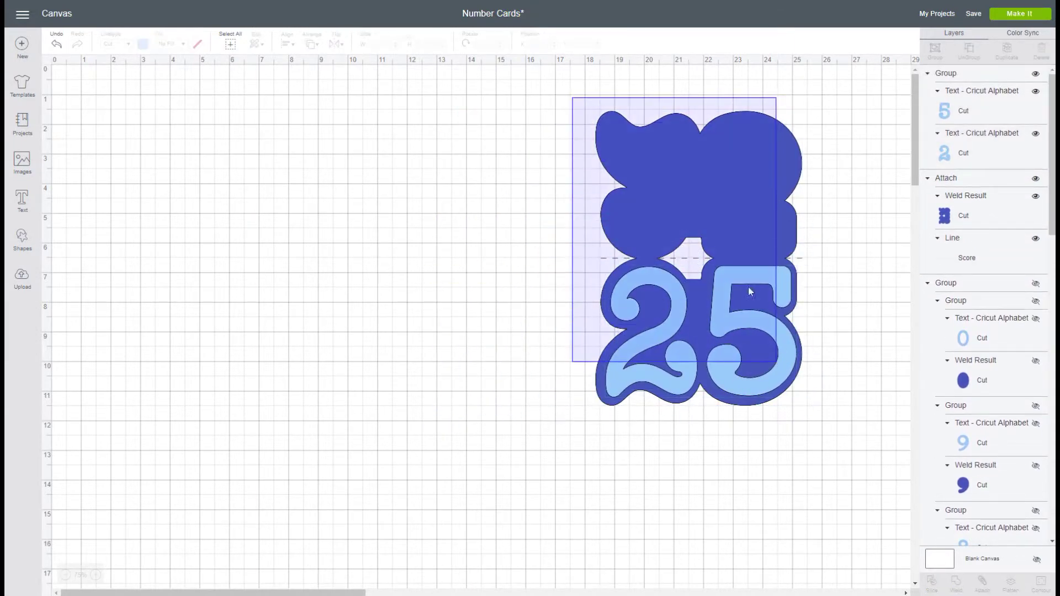
pyautogui.moveTo(740, 191); pyautogui.dragTo(770, 515)
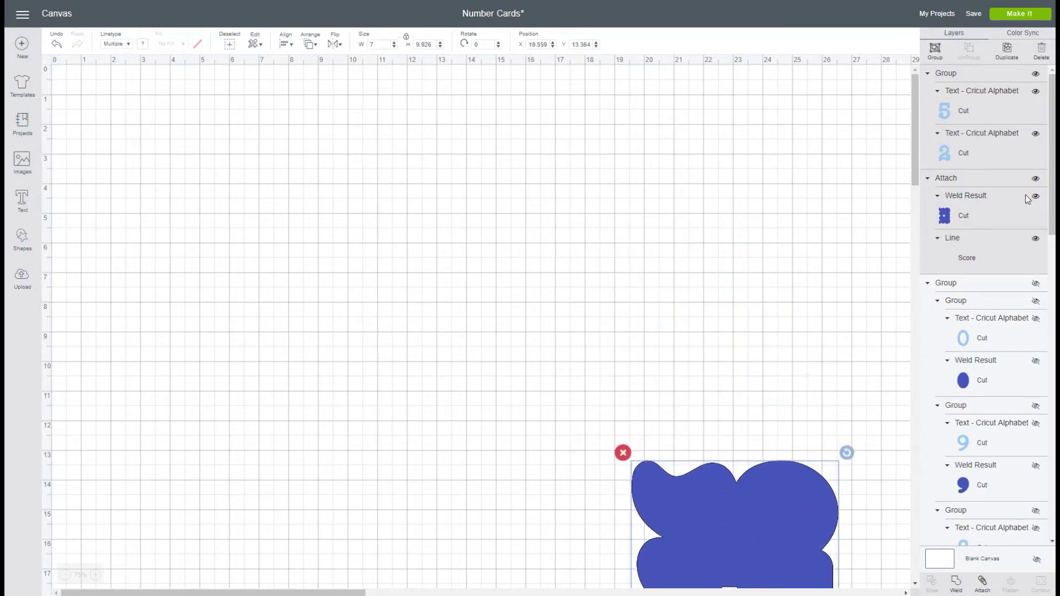
pyautogui.click(424, 237)
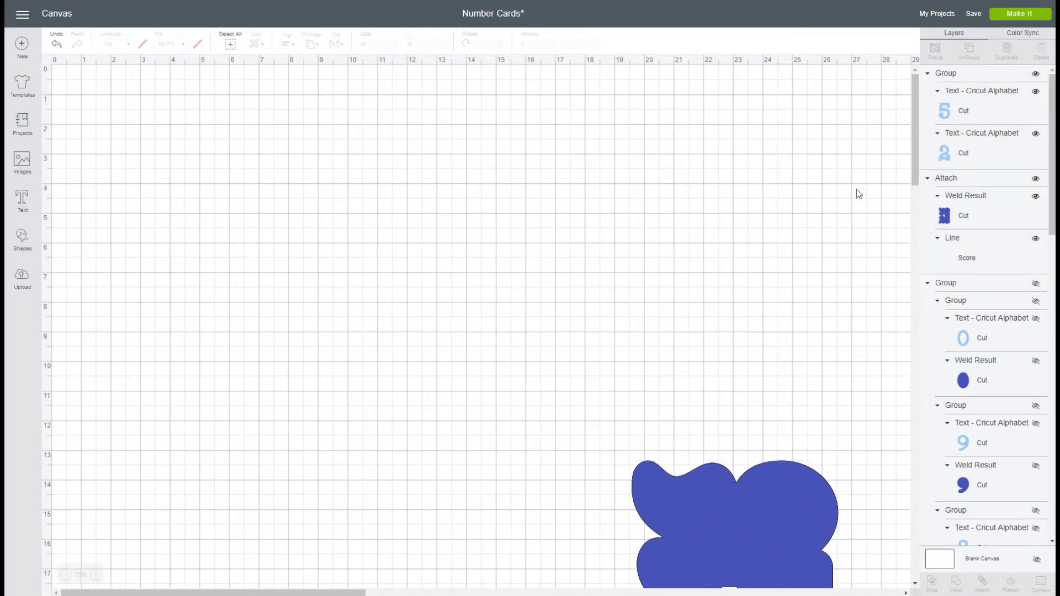
# Show the hidden set of layered digits, duplicate the 2 and place the copy in the empty space beside the set.
pyautogui.scroll(-1, 1026, 248)
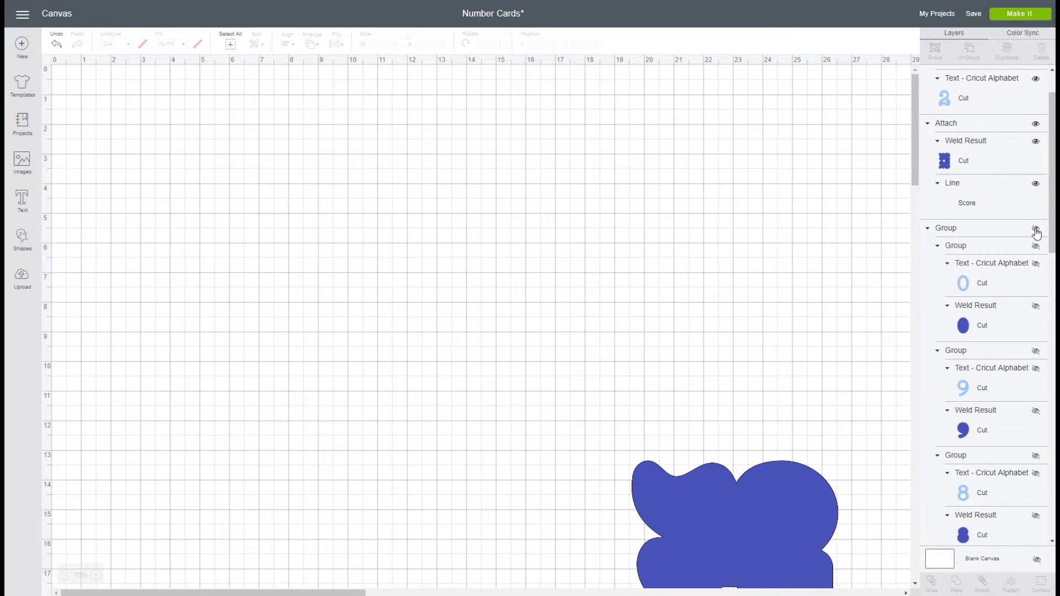
pyautogui.click(1035, 229)
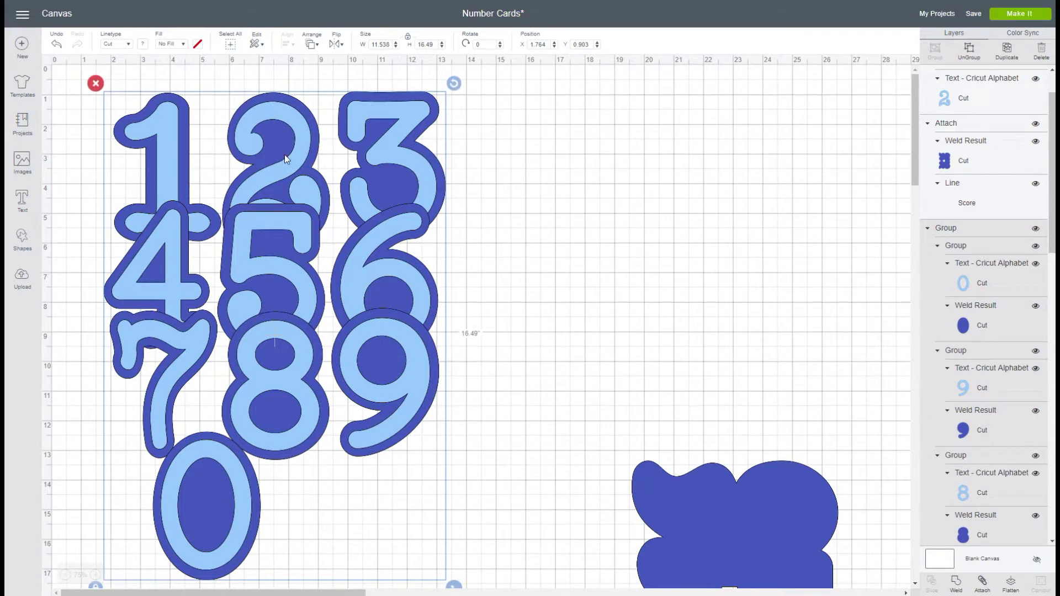
pyautogui.scroll(-5, 995, 459)
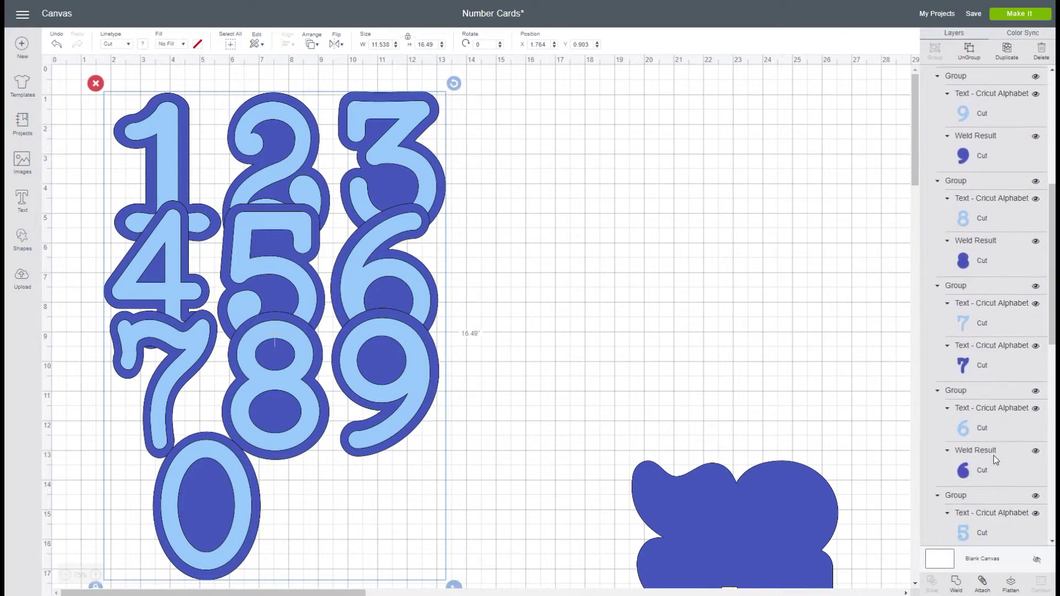
pyautogui.scroll(-6, 995, 459)
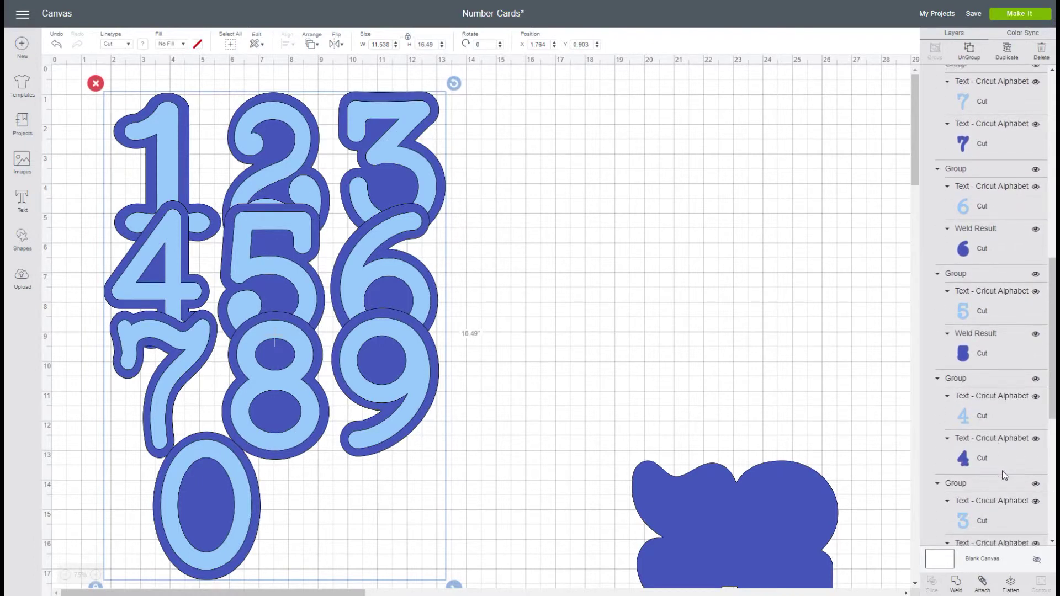
pyautogui.scroll(-2, 1002, 471)
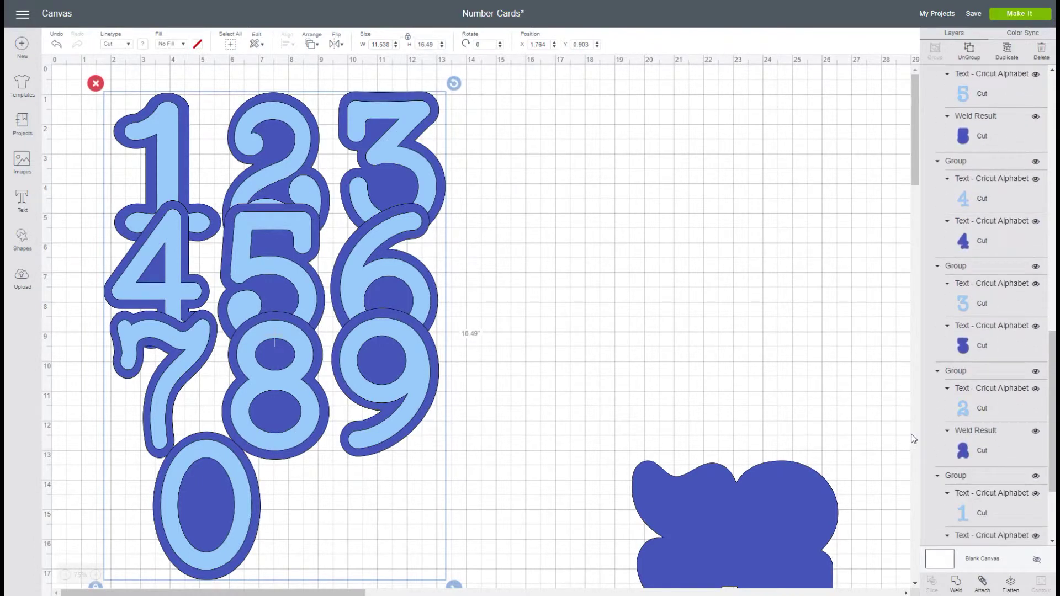
pyautogui.click(992, 373)
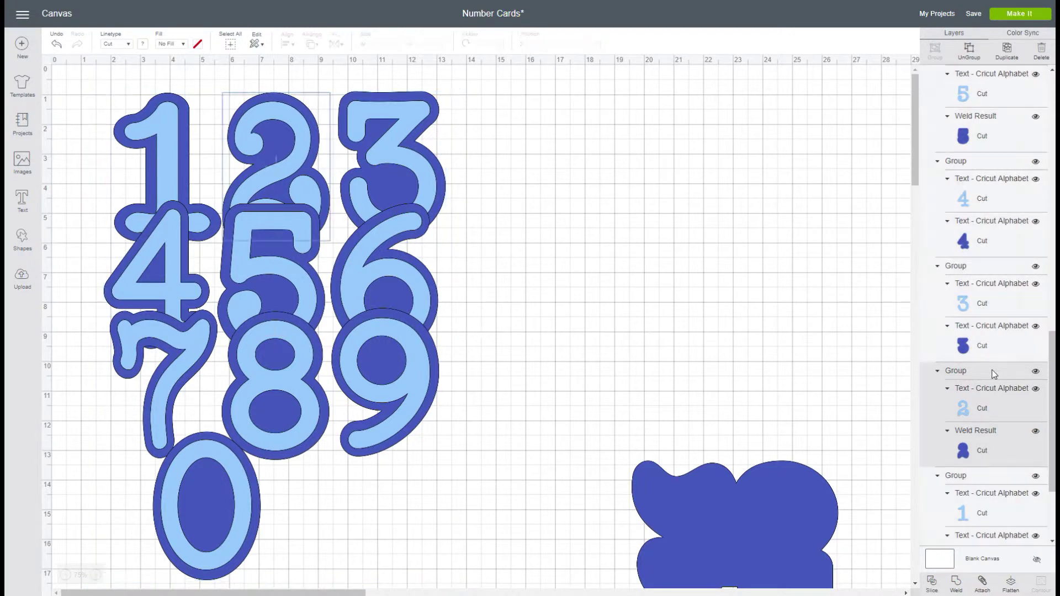
pyautogui.click(1006, 53)
pyautogui.moveTo(364, 180); pyautogui.dragTo(684, 199)
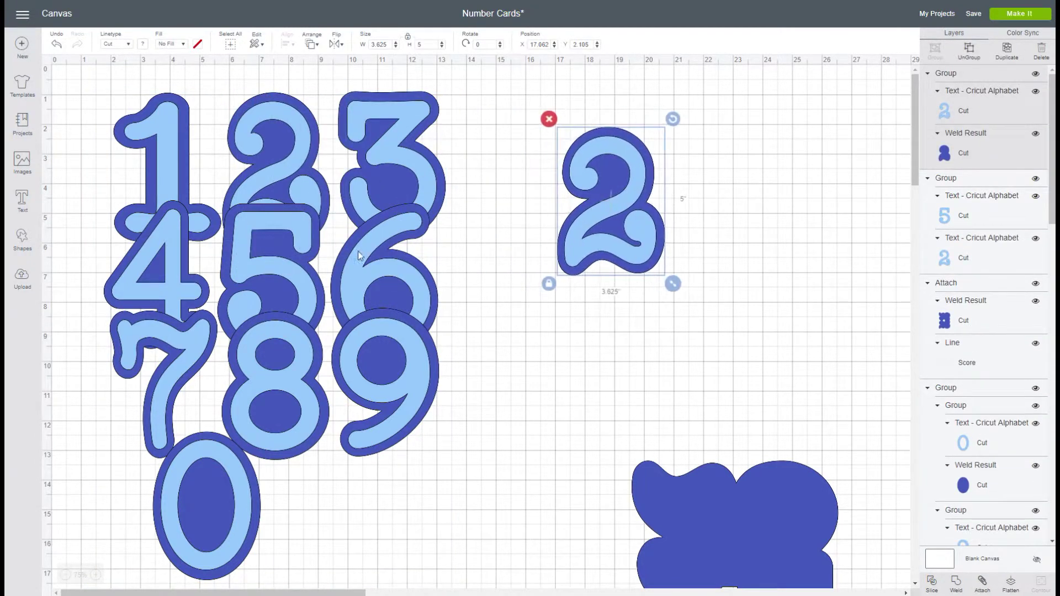
# Duplicate the layered 5 from the digit set and place the copy to the right of the copied 2.
pyautogui.scroll(-10, 1000, 449)
pyautogui.scroll(-3, 993, 387)
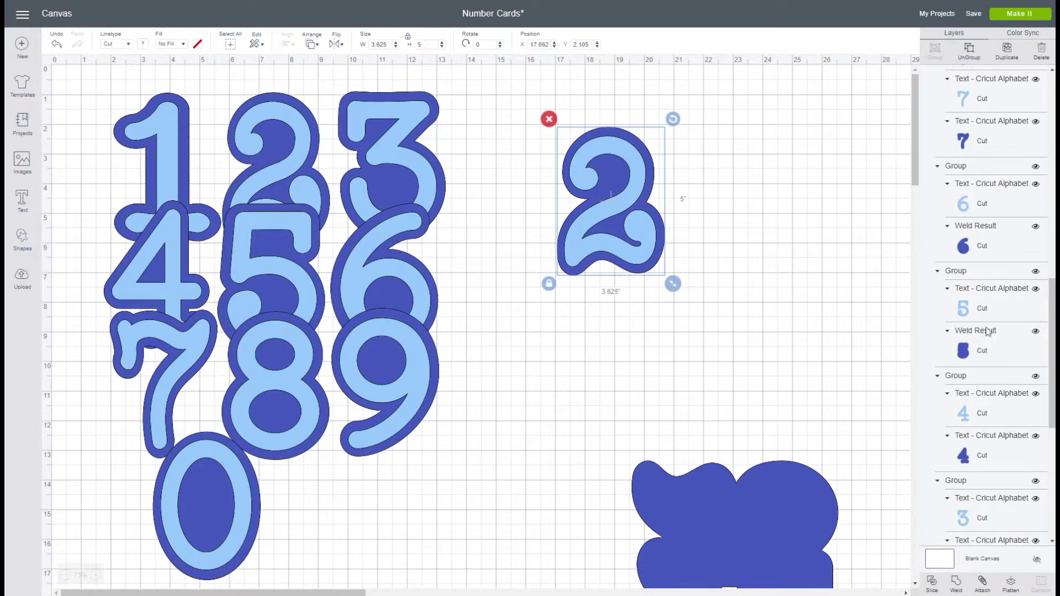
pyautogui.click(1004, 276)
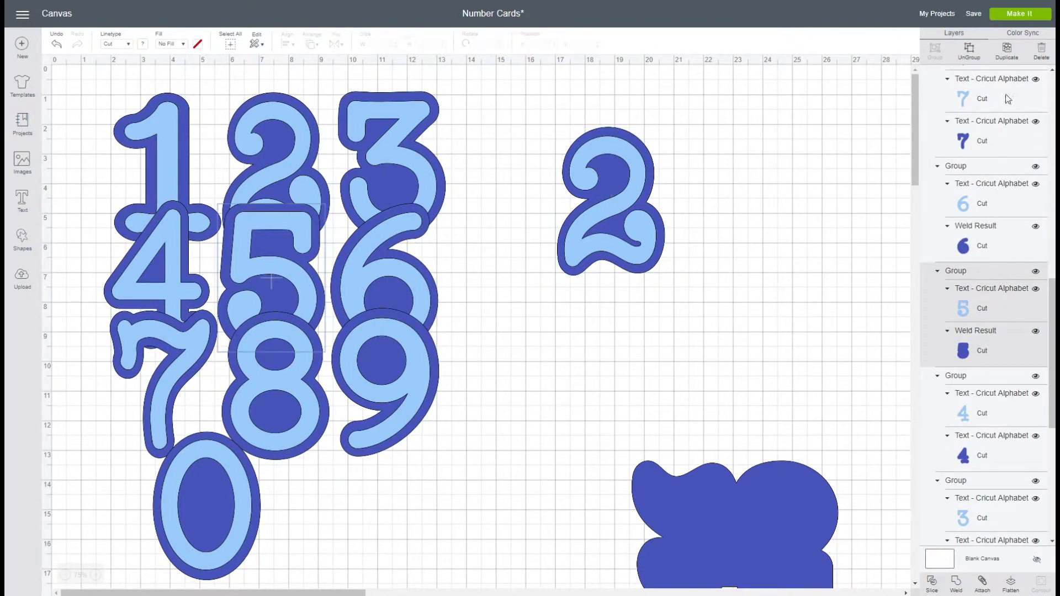
pyautogui.hotkey('ctrl', 'd')
pyautogui.moveTo(287, 292); pyautogui.dragTo(710, 285)
pyautogui.click(267, 277)
# Hide the digit set and arrange the copied 2 and 5 side by side with their backings touching.
pyautogui.scroll(-3, 994, 221)
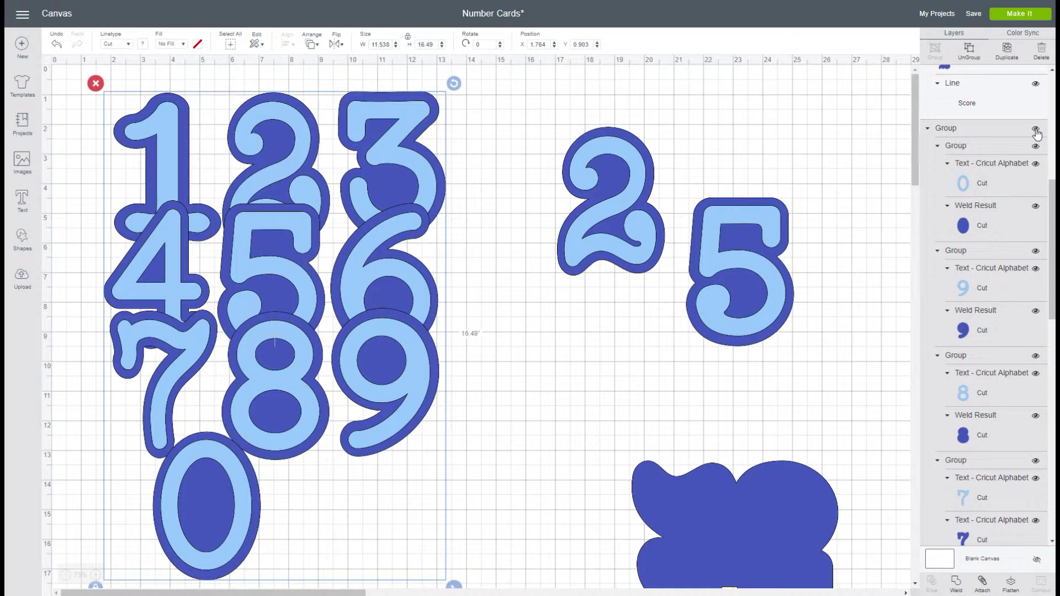
pyautogui.click(1035, 131)
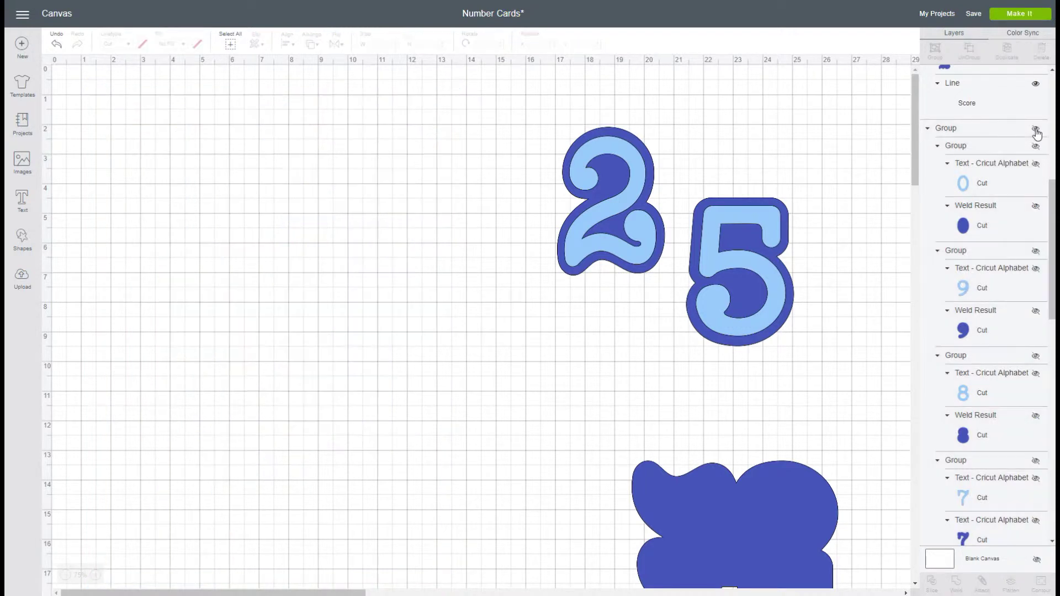
pyautogui.moveTo(607, 215); pyautogui.dragTo(389, 245)
pyautogui.moveTo(741, 247); pyautogui.dragTo(507, 218)
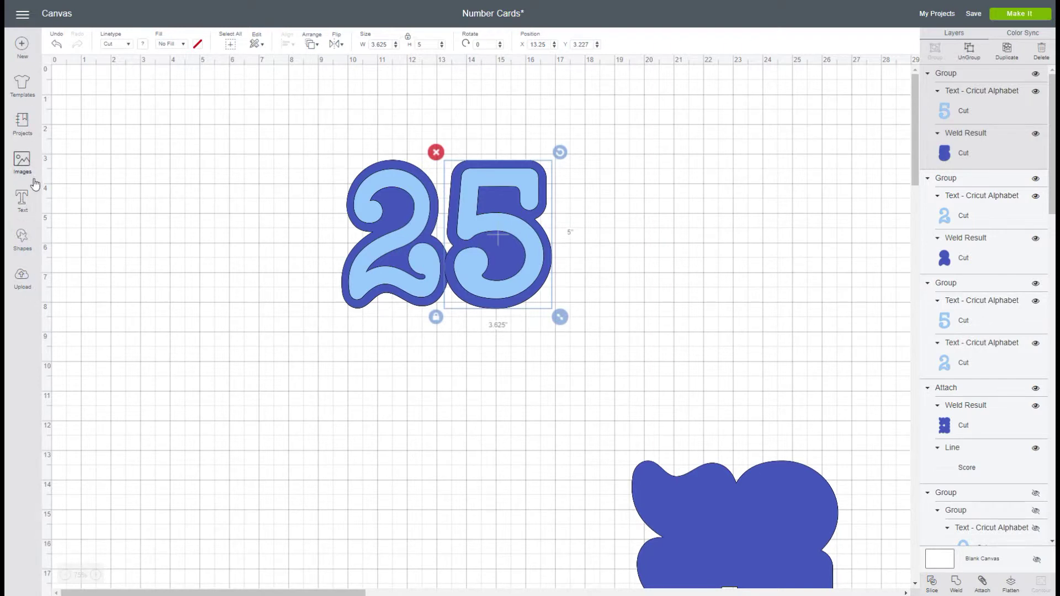
# Add a square, reshape it without fixed proportions into a vertical stick about 0.2 inches wide and 7.4 inches tall, and duplicate it.
pyautogui.click(23, 238)
pyautogui.click(66, 163)
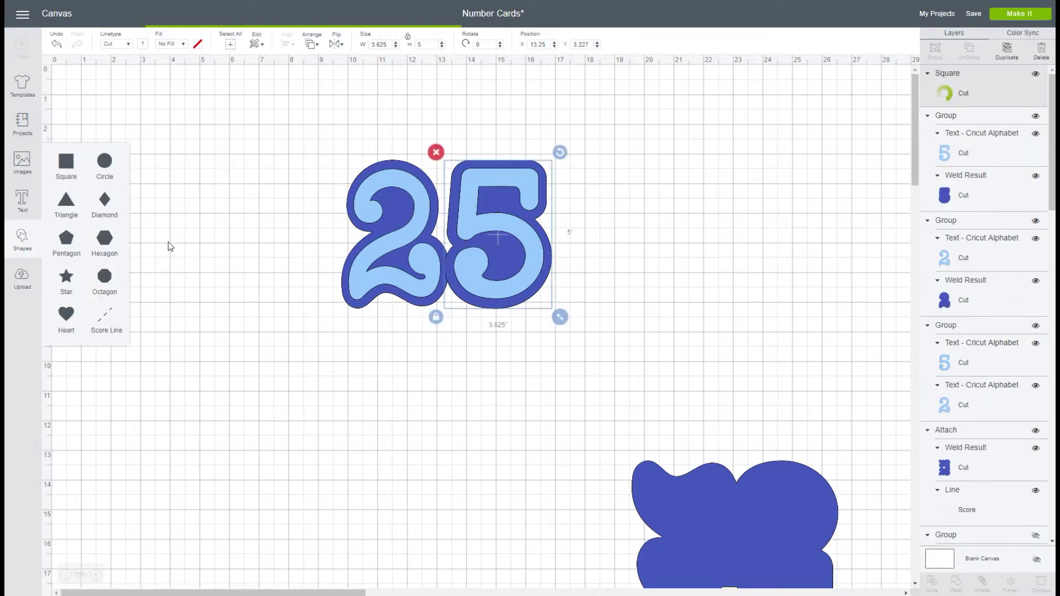
pyautogui.click(135, 349)
pyautogui.moveTo(244, 349); pyautogui.dragTo(158, 479)
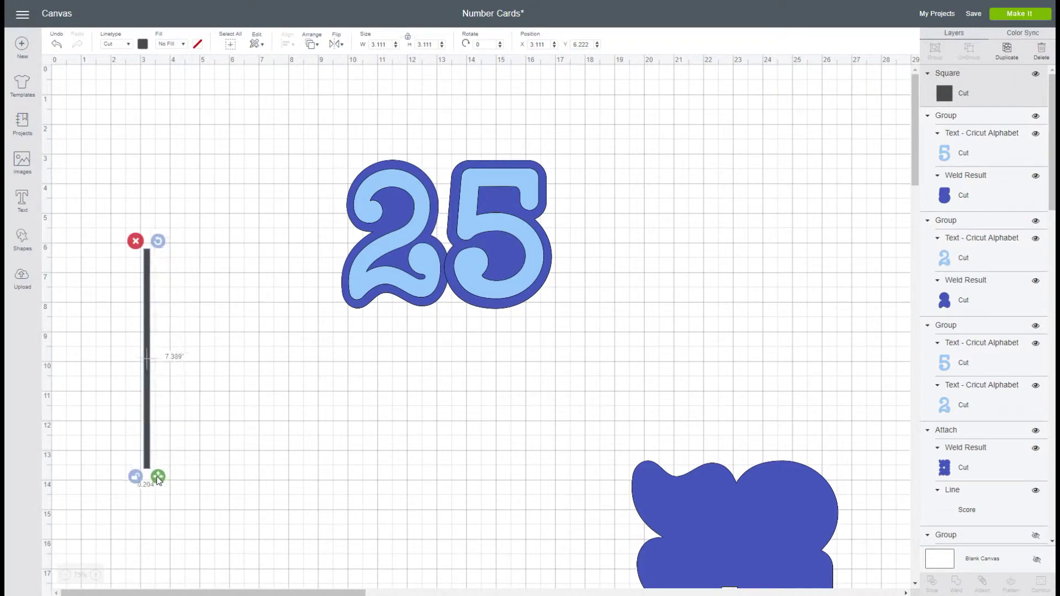
pyautogui.click(1006, 50)
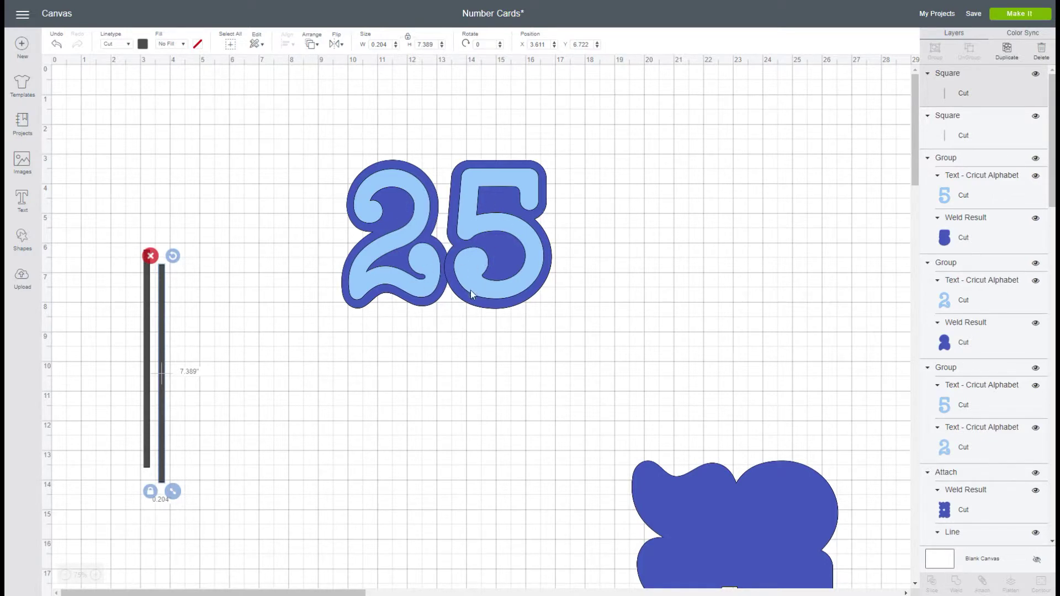
# Nudge the layered 5 slightly into the 2's backing, ungroup it and move its light-blue digit clear of the backings.
pyautogui.moveTo(469, 300); pyautogui.dragTo(465, 304)
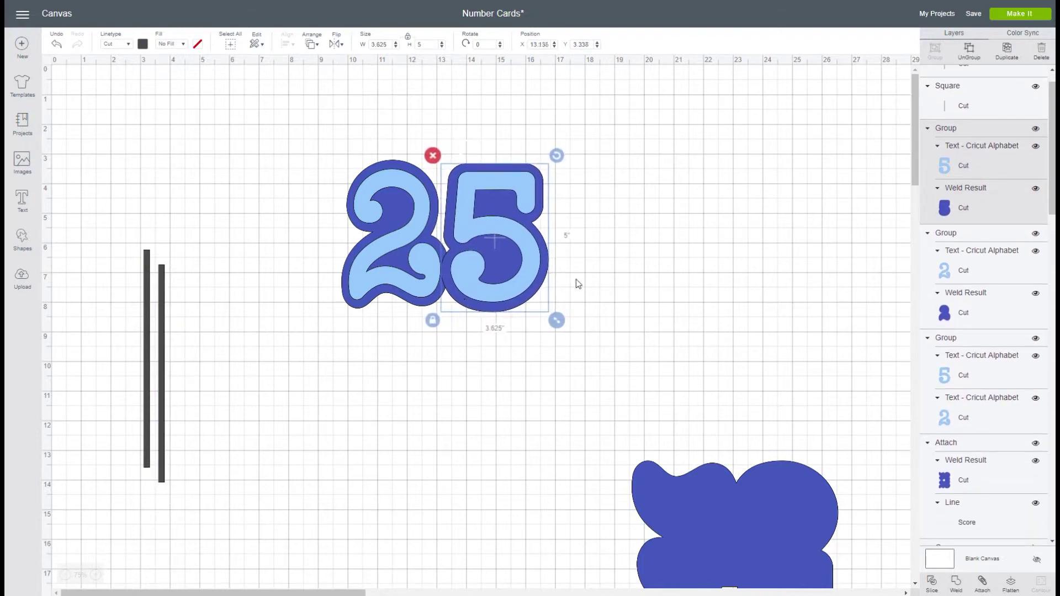
pyautogui.click(598, 278)
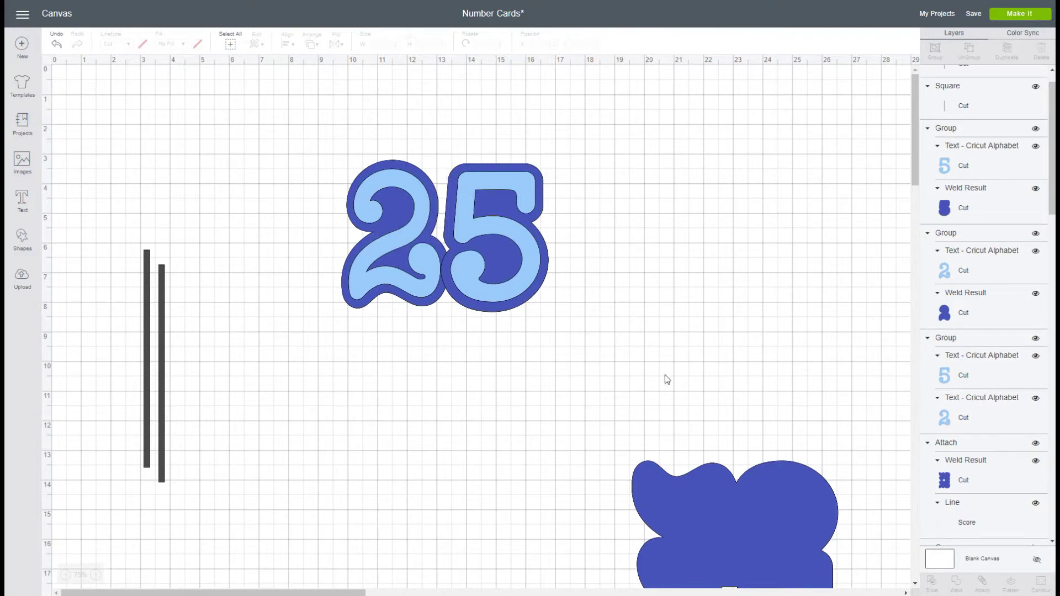
pyautogui.click(465, 211)
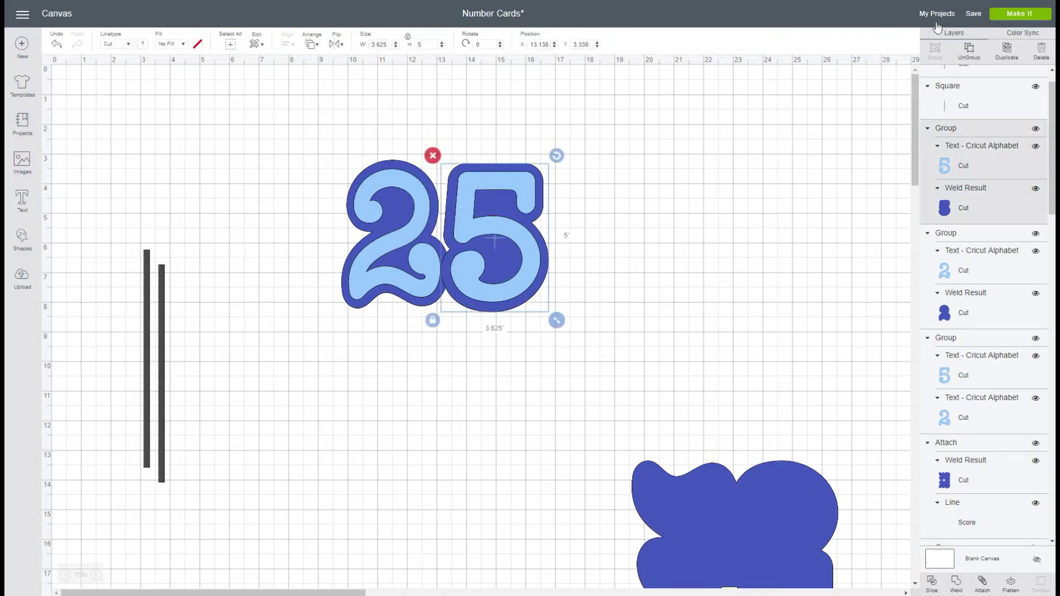
pyautogui.click(969, 49)
pyautogui.moveTo(509, 229); pyautogui.dragTo(780, 202)
# Ungroup the layered 2 and move its light-blue digit off the backing, next to the light-blue 5.
pyautogui.click(416, 207)
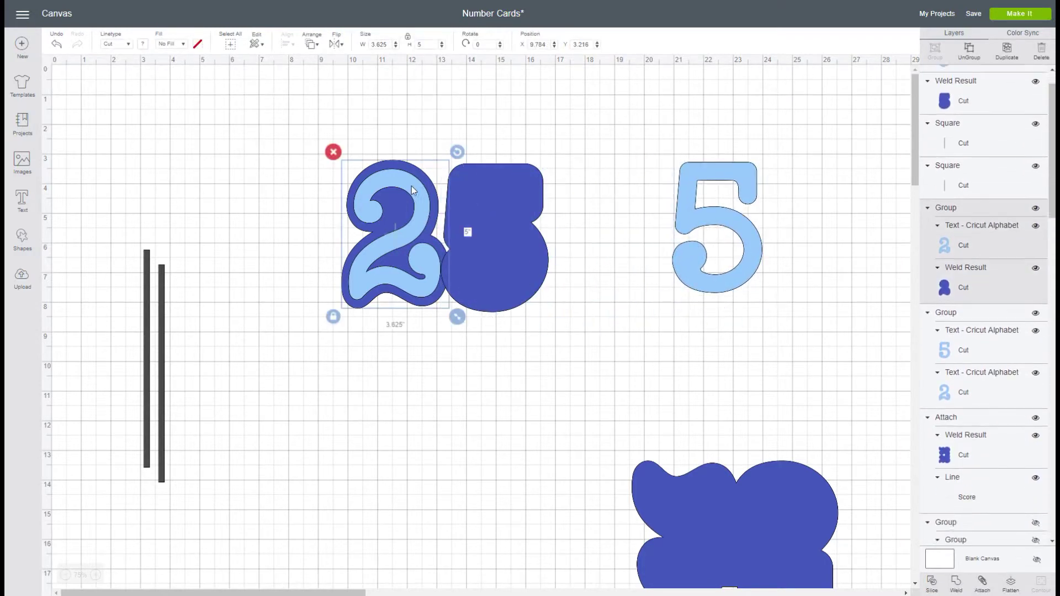
pyautogui.click(962, 59)
pyautogui.moveTo(426, 209); pyautogui.dragTo(803, 213)
# Weld the dark-blue 2 and 5 backings into one shape, duplicate it and place the copy directly below.
pyautogui.moveTo(337, 154); pyautogui.dragTo(574, 325)
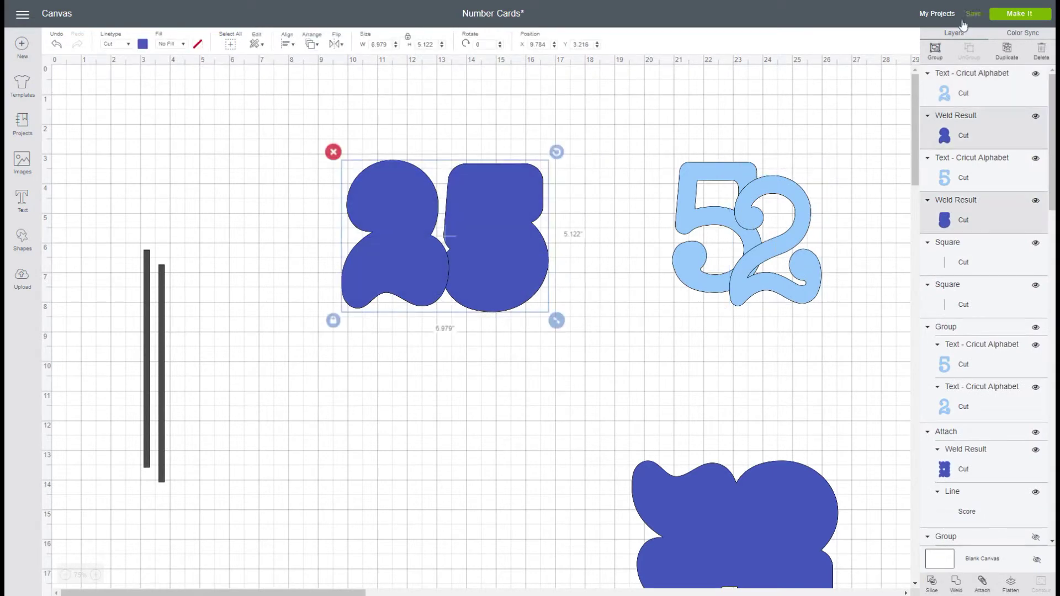
pyautogui.click(956, 583)
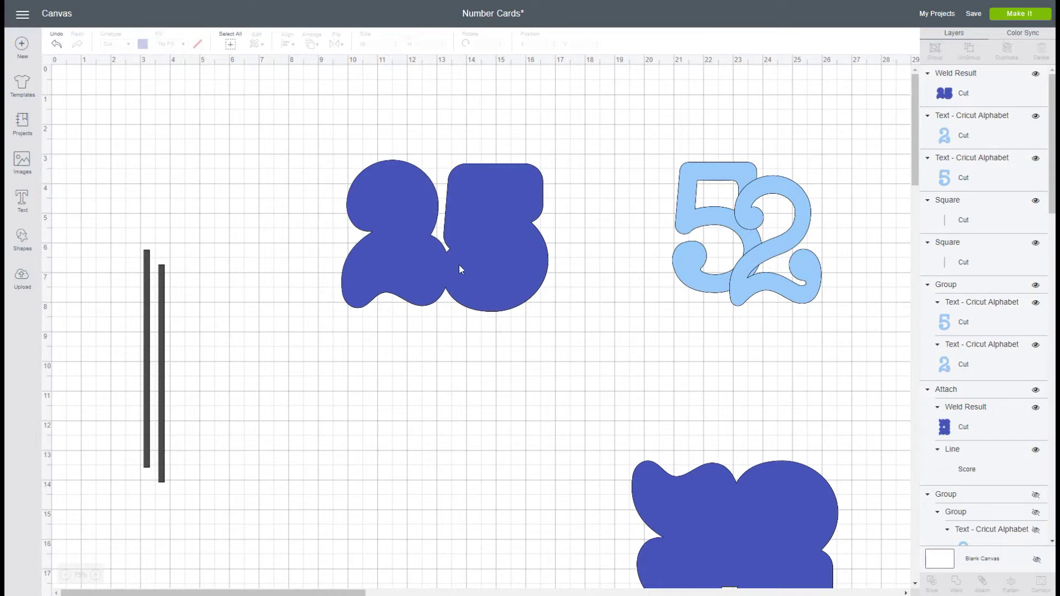
pyautogui.click(458, 264)
pyautogui.click(1007, 52)
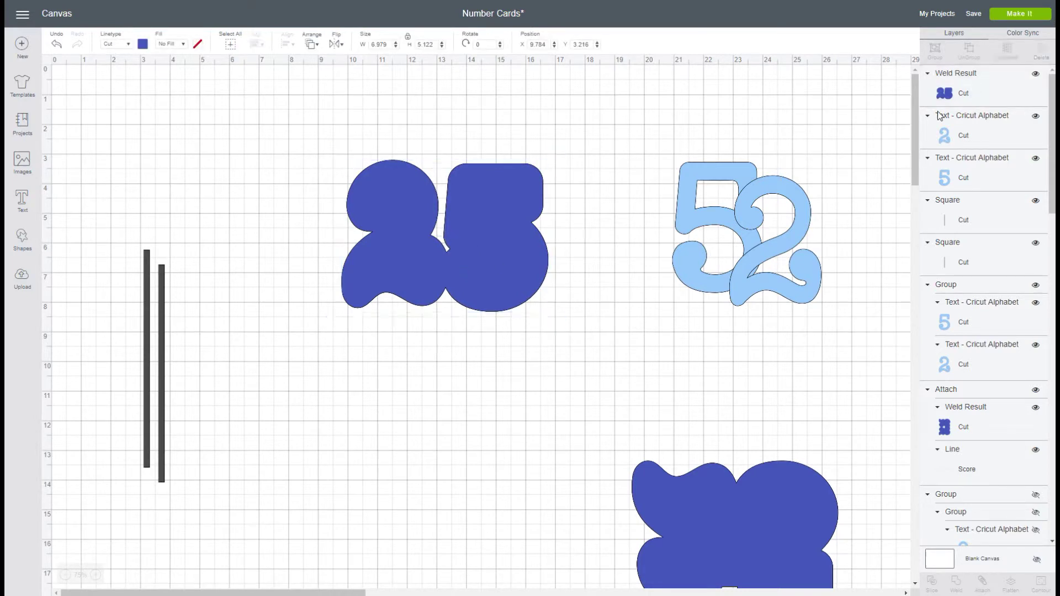
pyautogui.moveTo(516, 271); pyautogui.dragTo(500, 434)
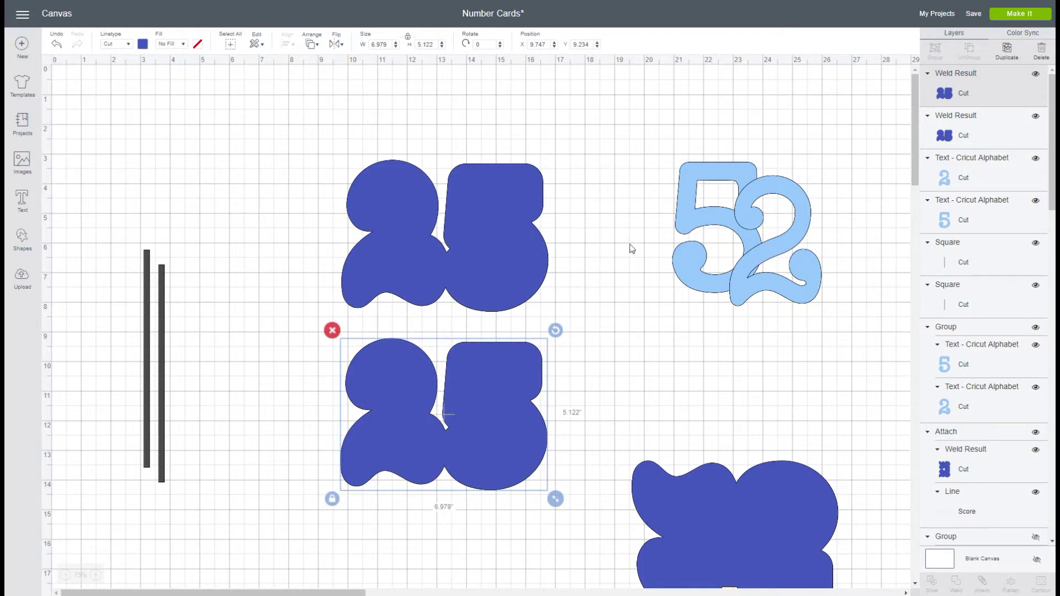
# Separate the light-blue 2 from the 5 and send the upper welded backing to the back.
pyautogui.moveTo(788, 190); pyautogui.dragTo(622, 190)
pyautogui.click(484, 197)
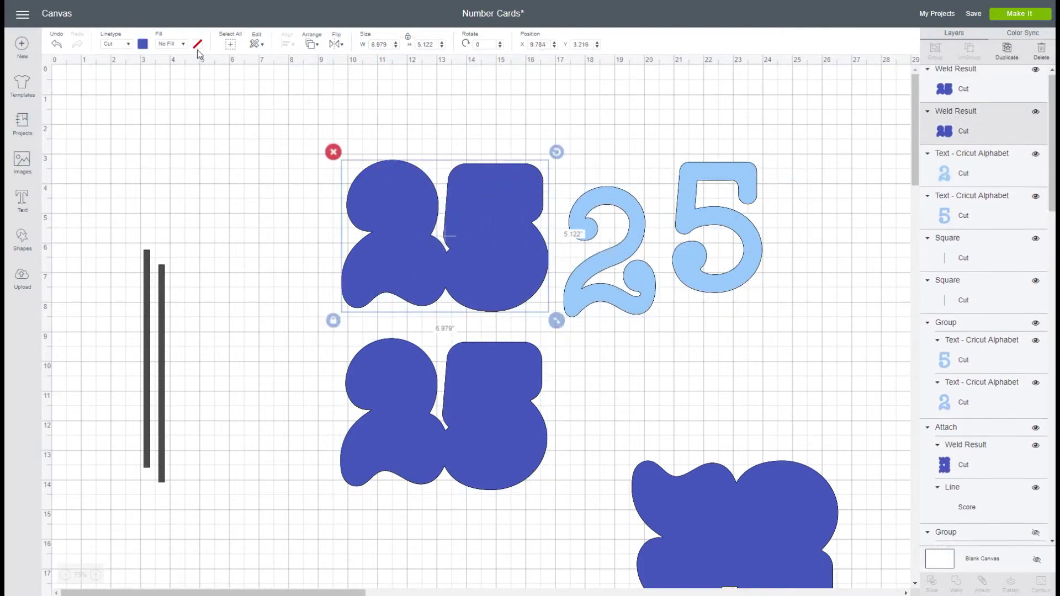
pyautogui.click(311, 45)
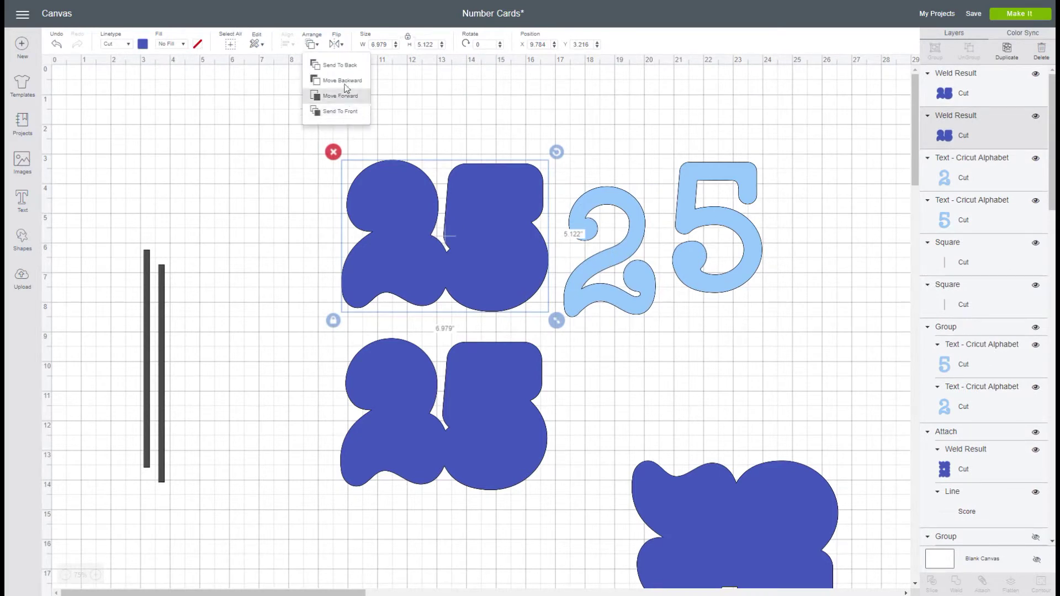
pyautogui.click(340, 65)
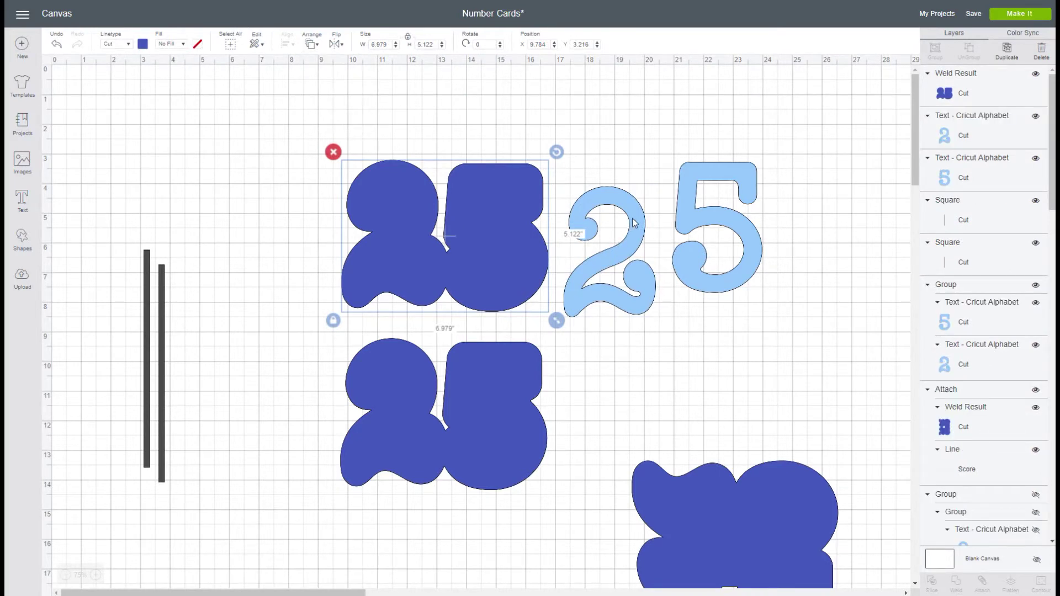
# Position the light-blue 2 and 5 on the upper welded backing and group all three pieces.
pyautogui.moveTo(625, 206); pyautogui.dragTo(407, 186)
pyautogui.moveTo(742, 174); pyautogui.dragTo(517, 180)
pyautogui.click(719, 178)
pyautogui.moveTo(327, 150); pyautogui.dragTo(555, 317)
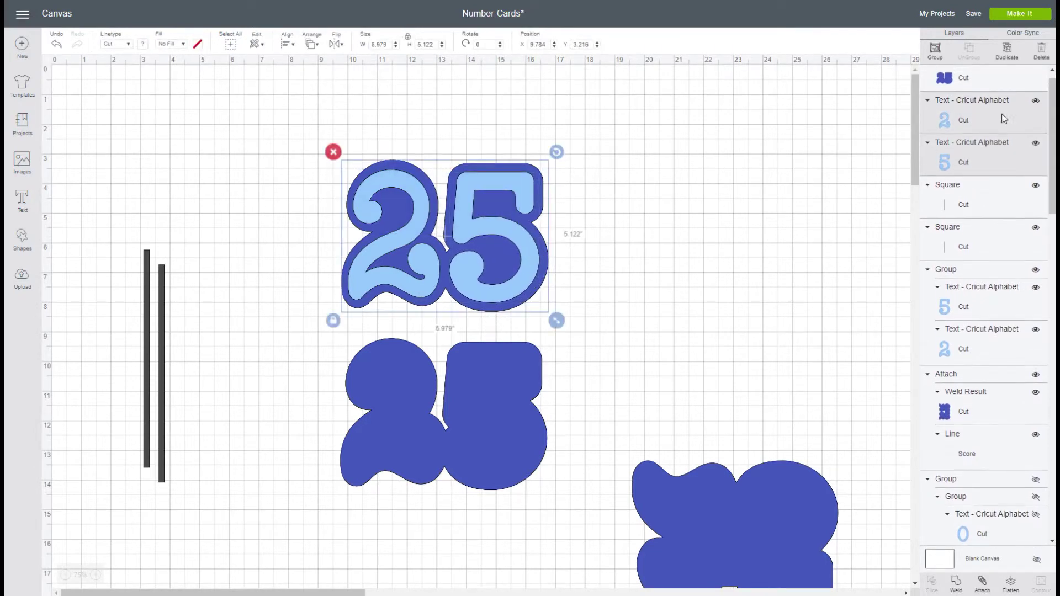
pyautogui.click(934, 50)
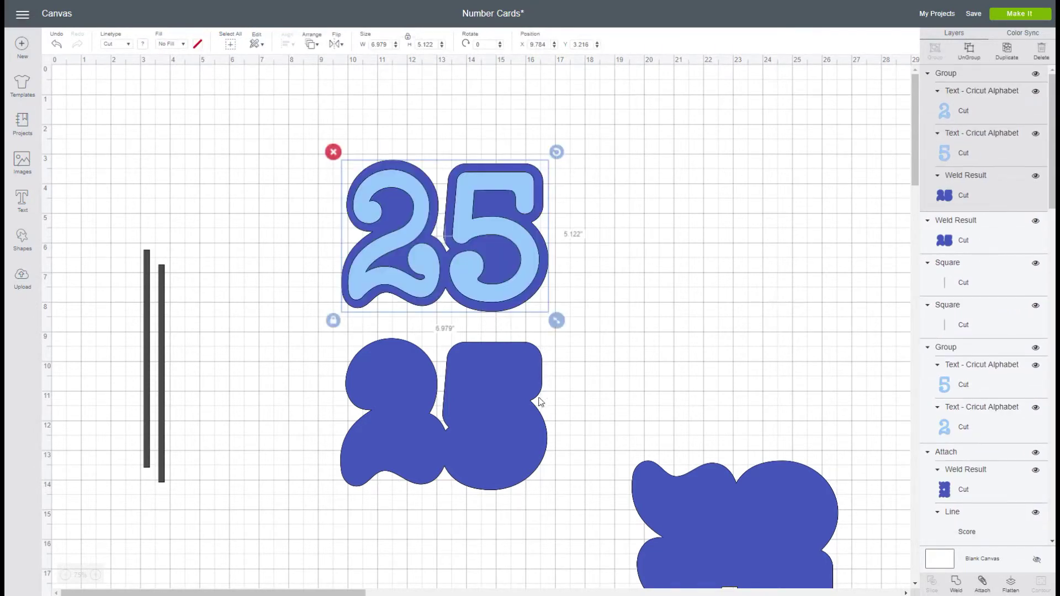
# Move the grouped layered 25 to the right and bring the plain welded backing up beside it.
pyautogui.click(485, 442)
pyautogui.moveTo(395, 214); pyautogui.dragTo(586, 200)
pyautogui.moveTo(424, 446); pyautogui.dragTo(363, 241)
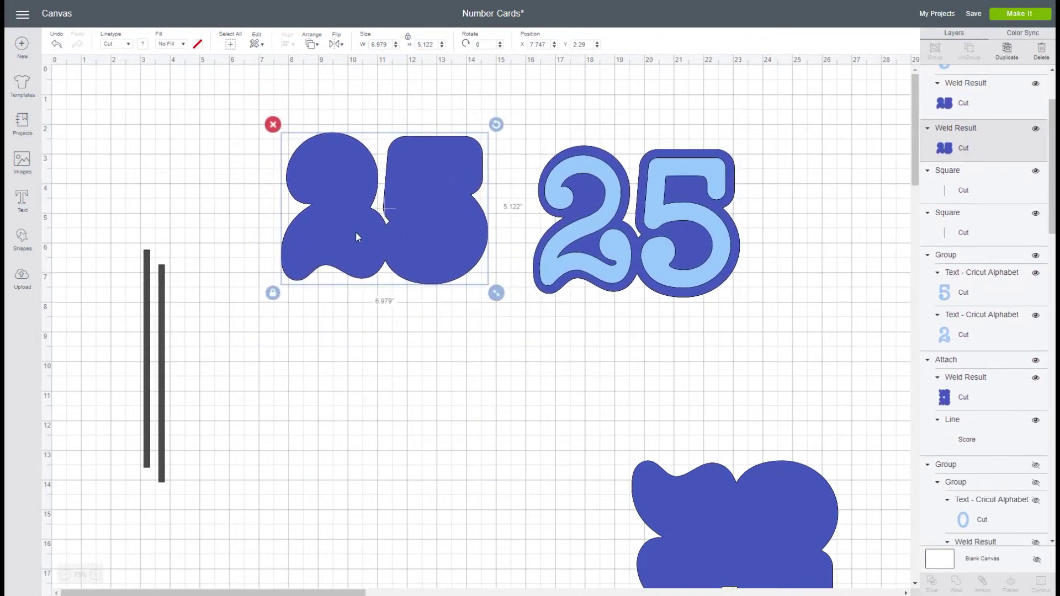
# Place one stick at the base of the plain backing's 2 and one at its 5, sending that backing behind the sticks.
pyautogui.moveTo(164, 343); pyautogui.dragTo(326, 329)
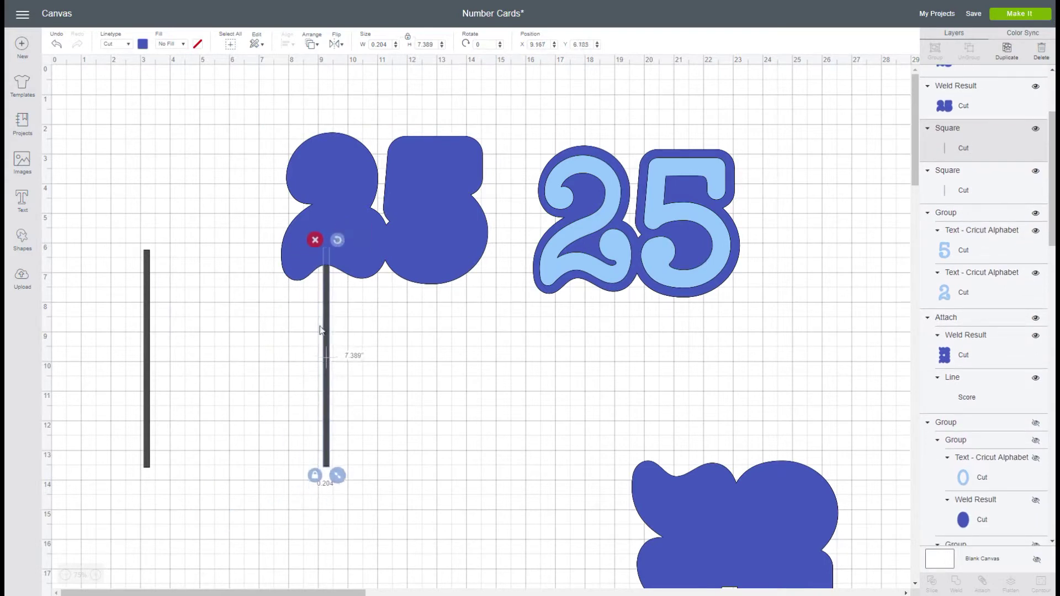
pyautogui.click(391, 234)
pyautogui.click(313, 44)
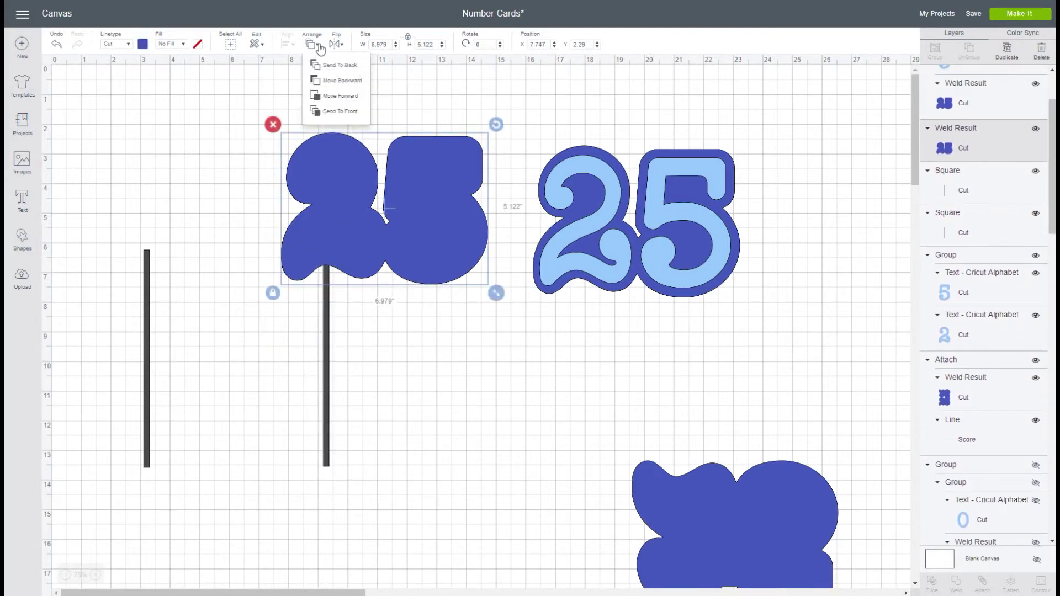
pyautogui.click(332, 67)
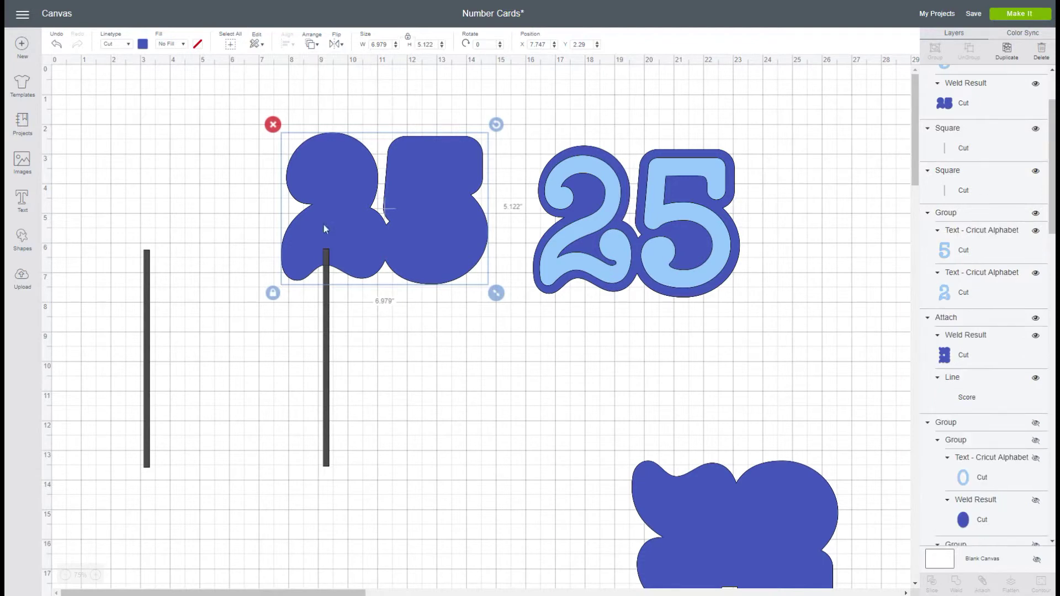
pyautogui.click(327, 360)
pyautogui.click(142, 345)
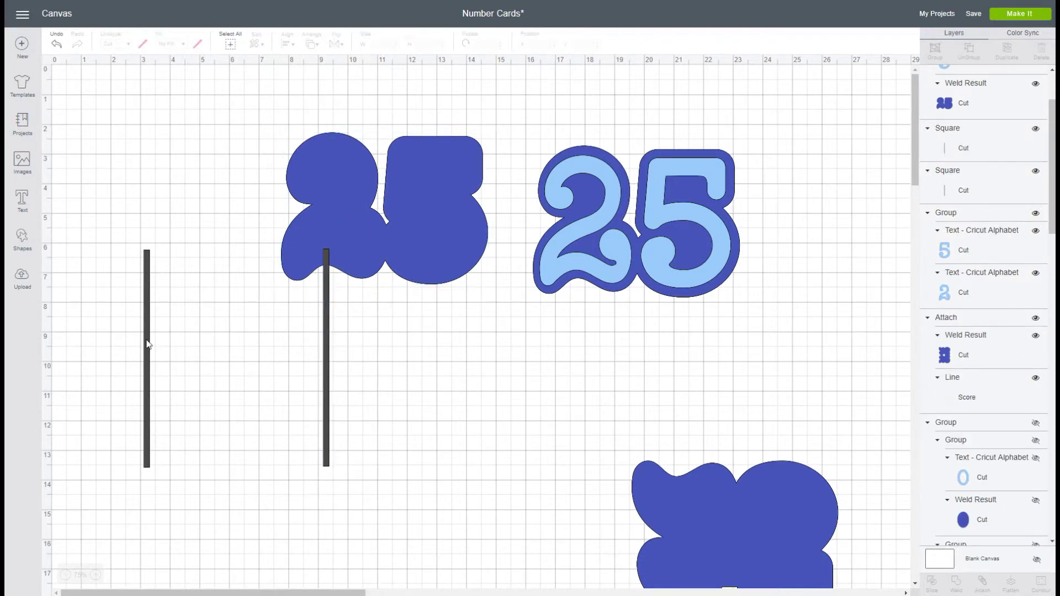
pyautogui.moveTo(148, 344); pyautogui.dragTo(433, 342)
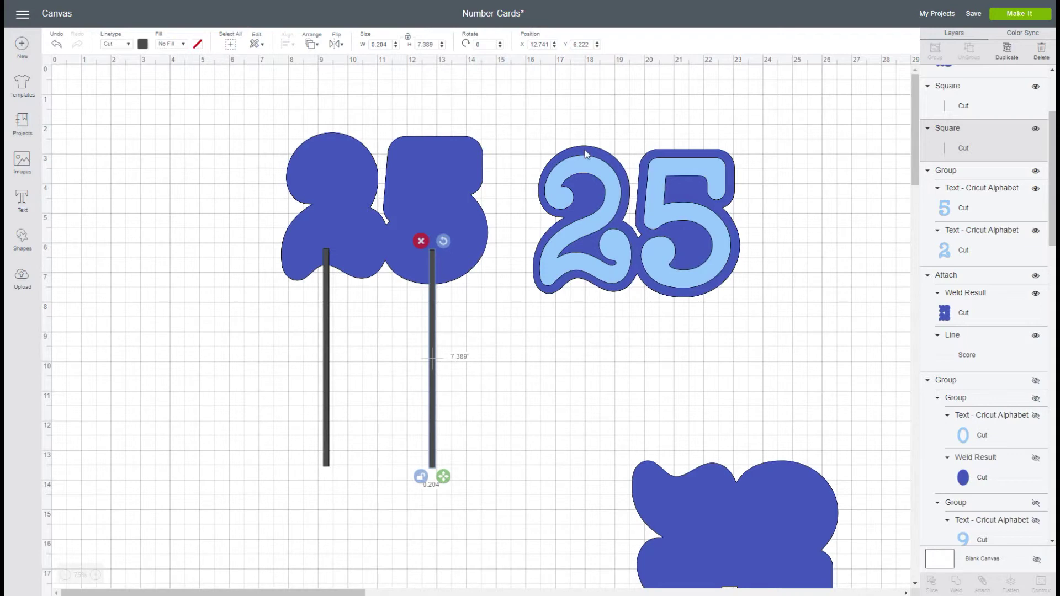
# Preview the layered 25 over the plain backing and sticks, move it back to the right and ungroup it.
pyautogui.moveTo(561, 133); pyautogui.dragTo(689, 209)
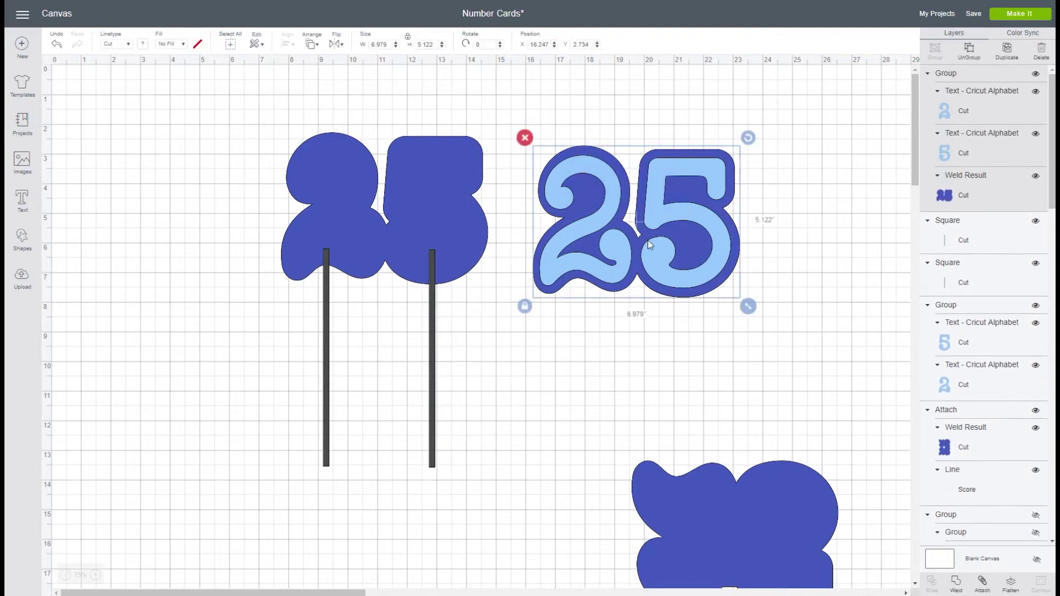
pyautogui.click(312, 44)
pyautogui.moveTo(666, 194); pyautogui.dragTo(415, 185)
pyautogui.click(655, 194)
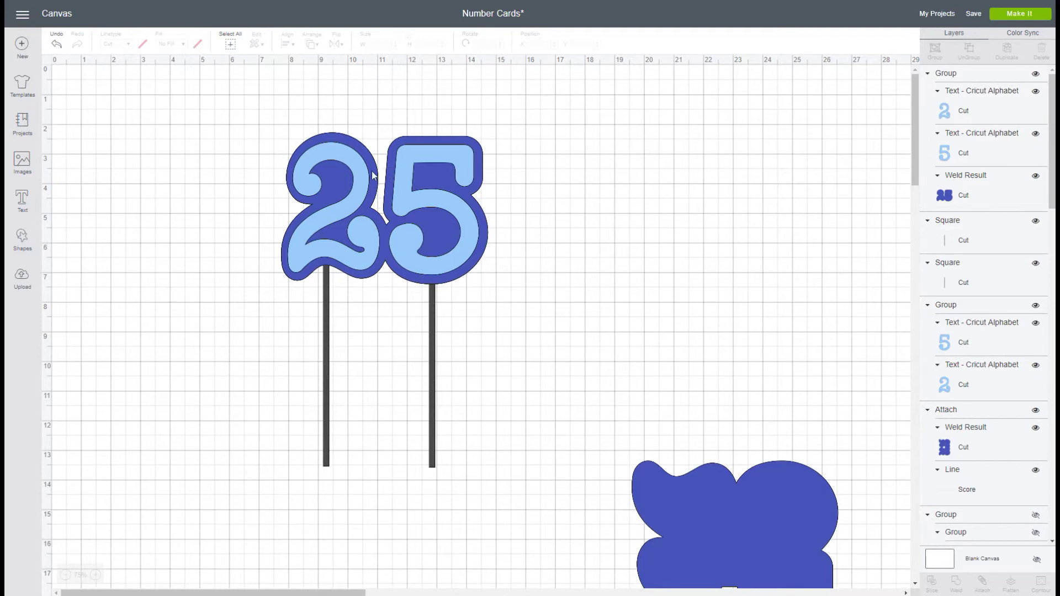
pyautogui.moveTo(425, 192); pyautogui.dragTo(656, 198)
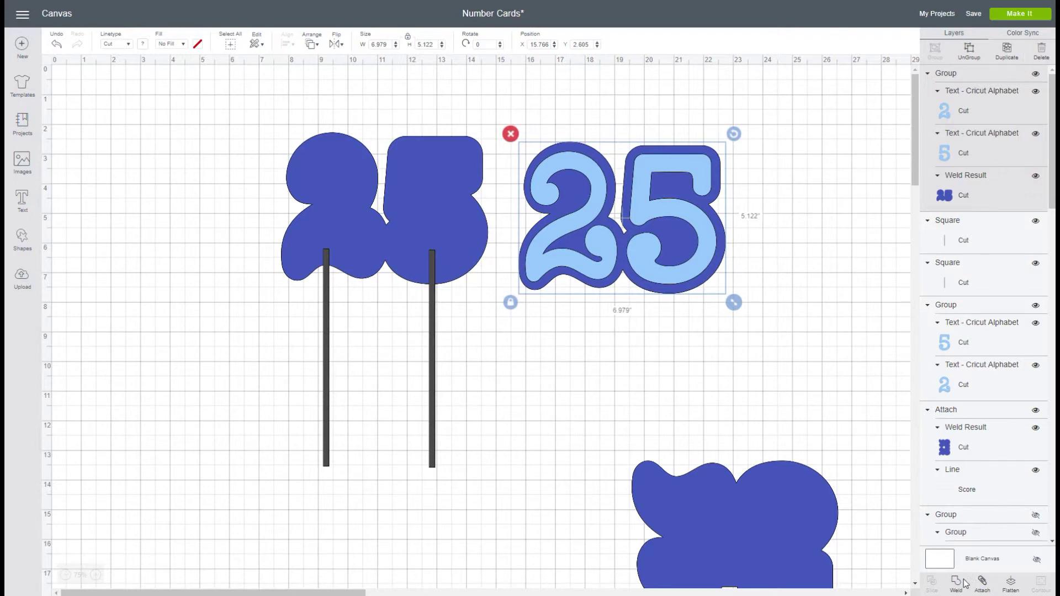
pyautogui.click(968, 51)
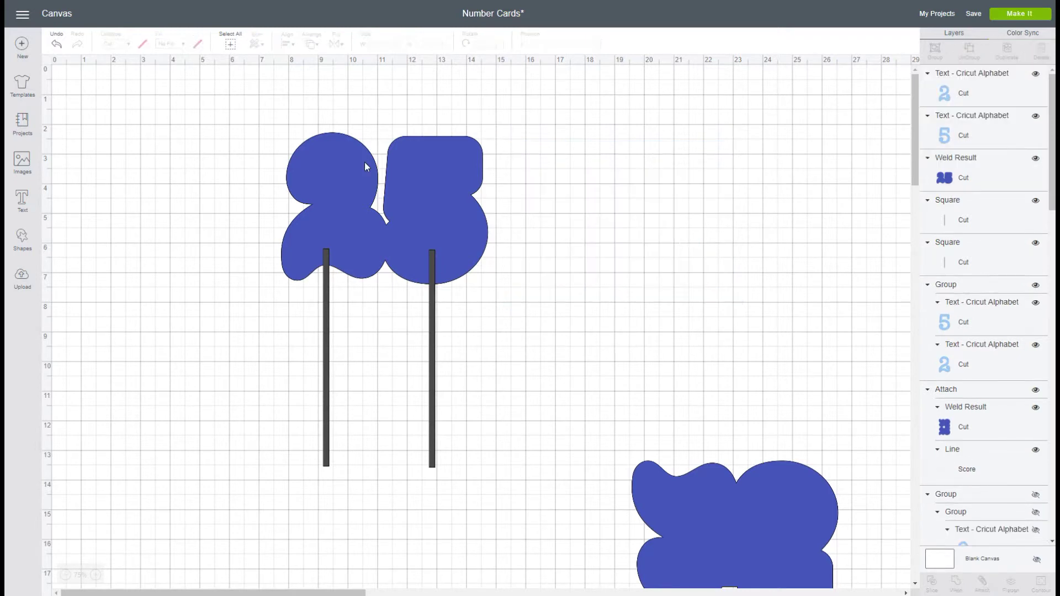
# Add a square, colour it the backing's dark blue, place it over the gap between the plain backing's 2 and 5, and duplicate it.
pyautogui.click(33, 243)
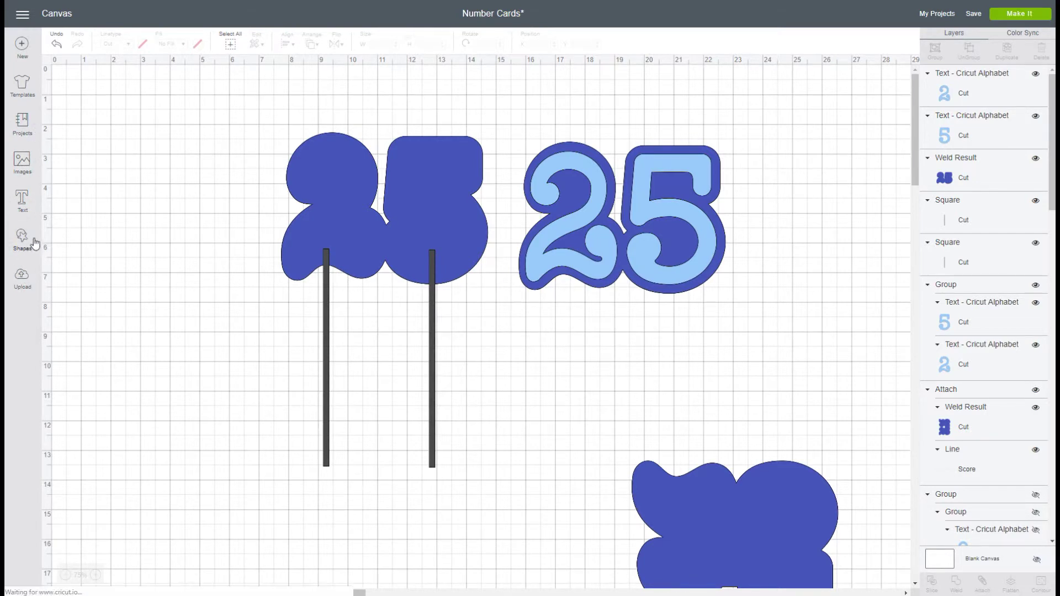
pyautogui.click(66, 162)
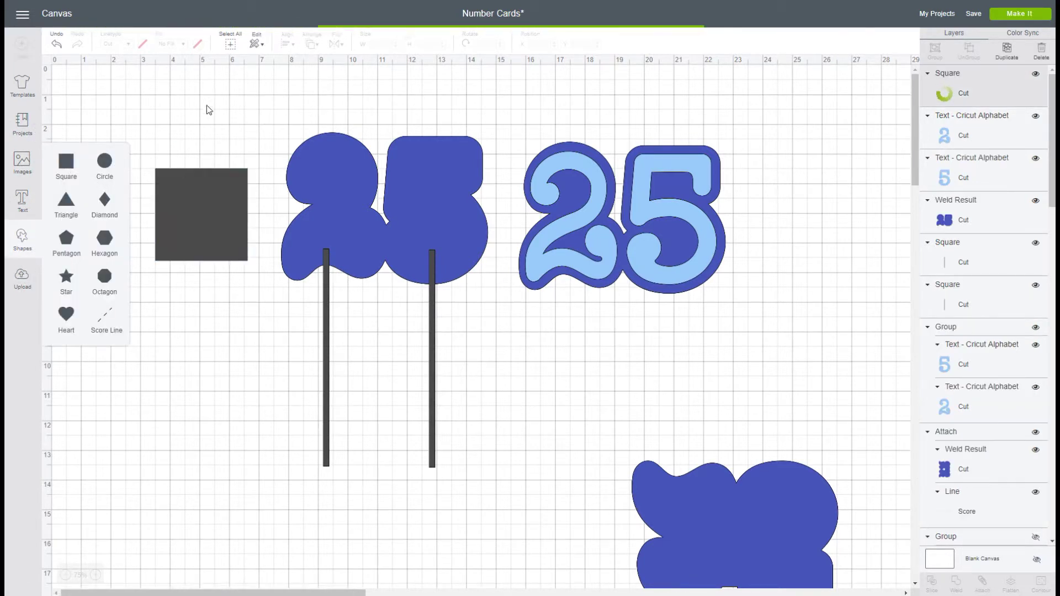
pyautogui.click(143, 43)
pyautogui.click(168, 84)
pyautogui.moveTo(194, 220); pyautogui.dragTo(376, 207)
pyautogui.click(1006, 53)
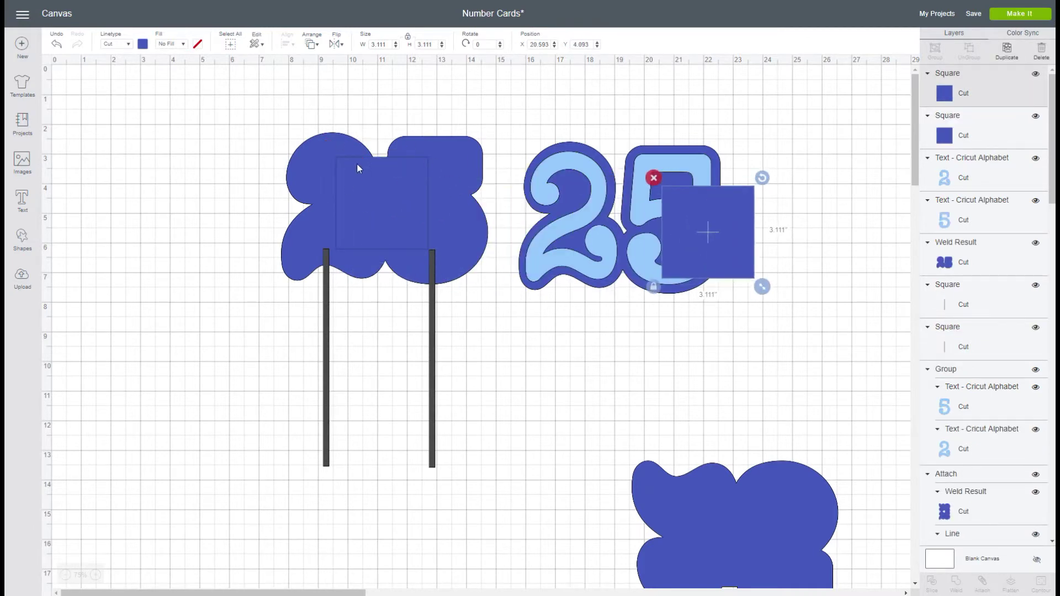
# Weld the gap-filling square to the plain 25 backing, duplicate the result and place the copy below the layered 25.
pyautogui.click(406, 200)
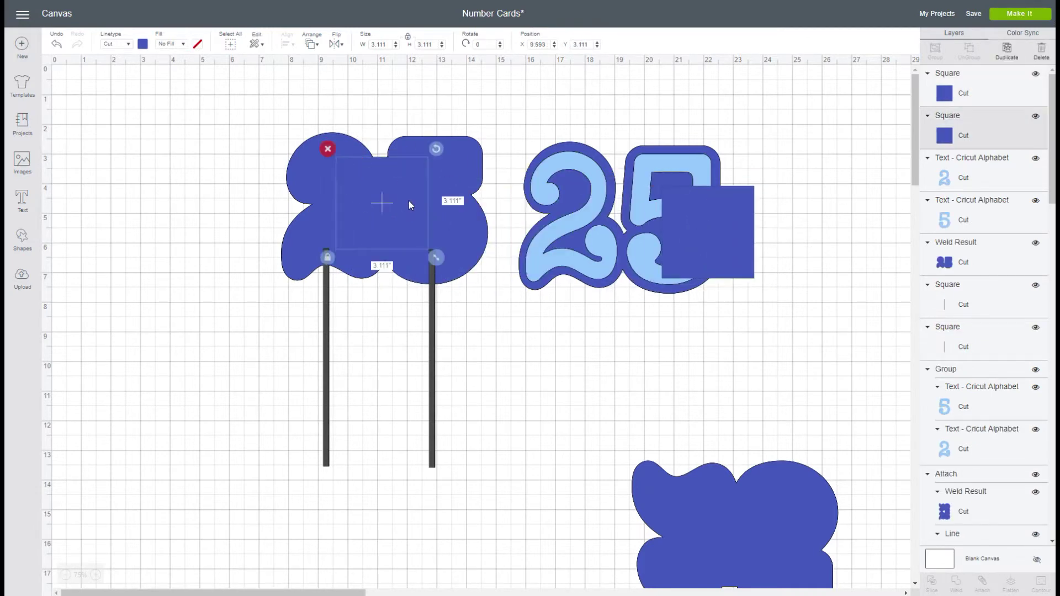
pyautogui.keyDown('shift'); pyautogui.click(462, 147); pyautogui.keyUp('shift')
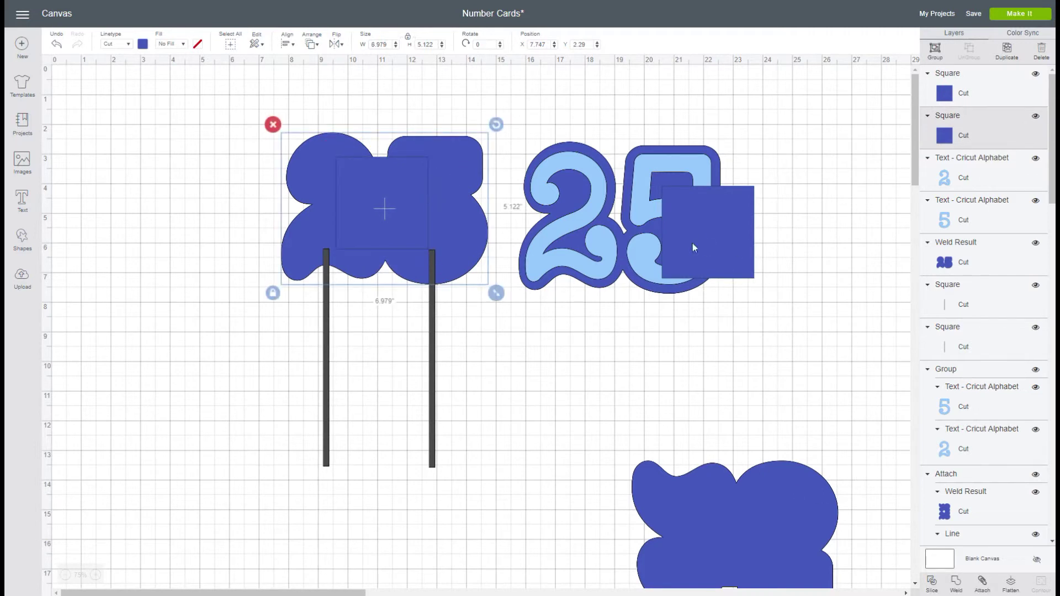
pyautogui.click(955, 582)
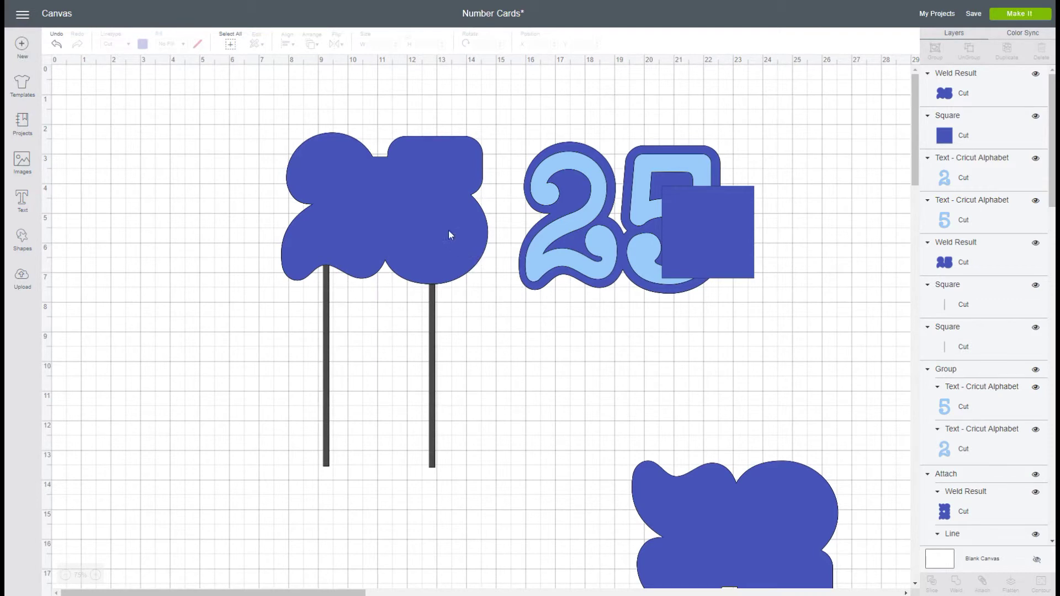
pyautogui.click(450, 235)
pyautogui.click(1008, 53)
pyautogui.moveTo(367, 194); pyautogui.dragTo(664, 389)
# Move the spare dark-blue square off the layered 25 and delete it.
pyautogui.click(687, 223)
pyautogui.moveTo(688, 223); pyautogui.dragTo(796, 205)
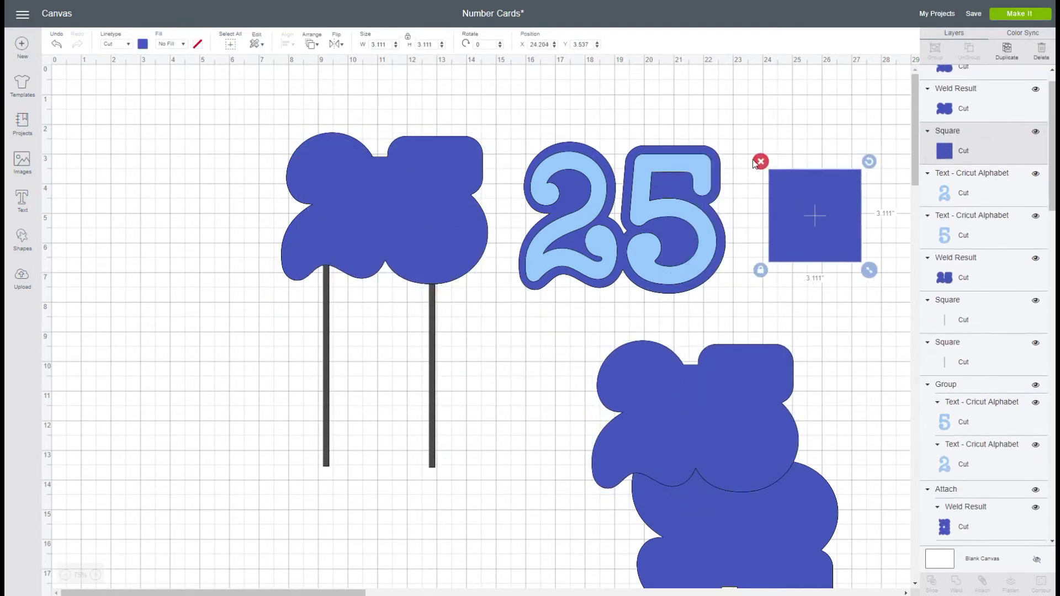
pyautogui.click(759, 161)
# Move the gap-filled backing copy up over the layered 25 and shift the light-blue 5 onto it.
pyautogui.click(691, 162)
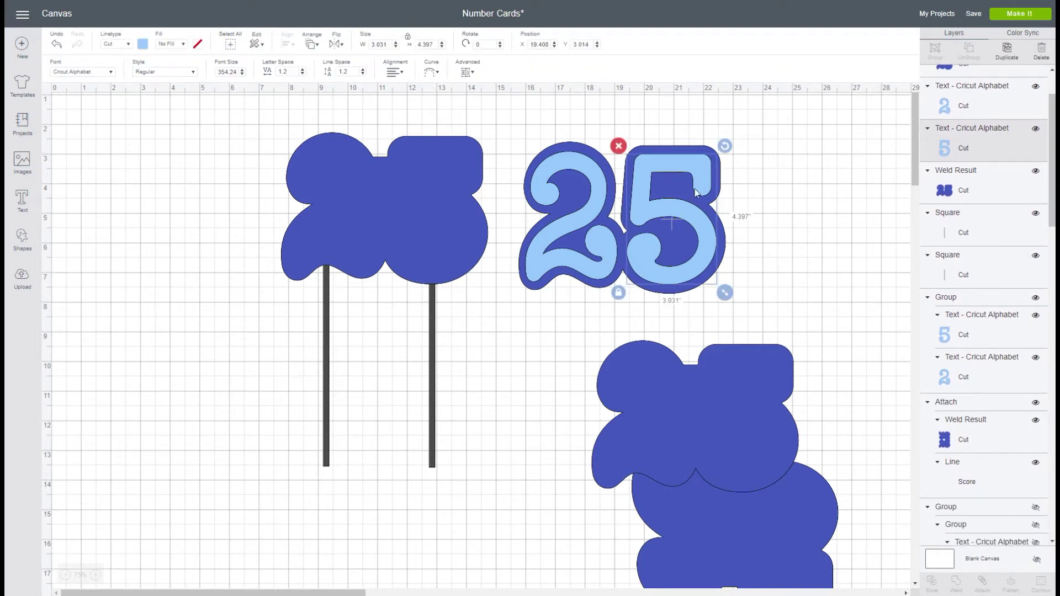
pyautogui.moveTo(690, 374); pyautogui.dragTo(600, 251)
pyautogui.click(634, 175)
pyautogui.moveTo(644, 204); pyautogui.dragTo(613, 289)
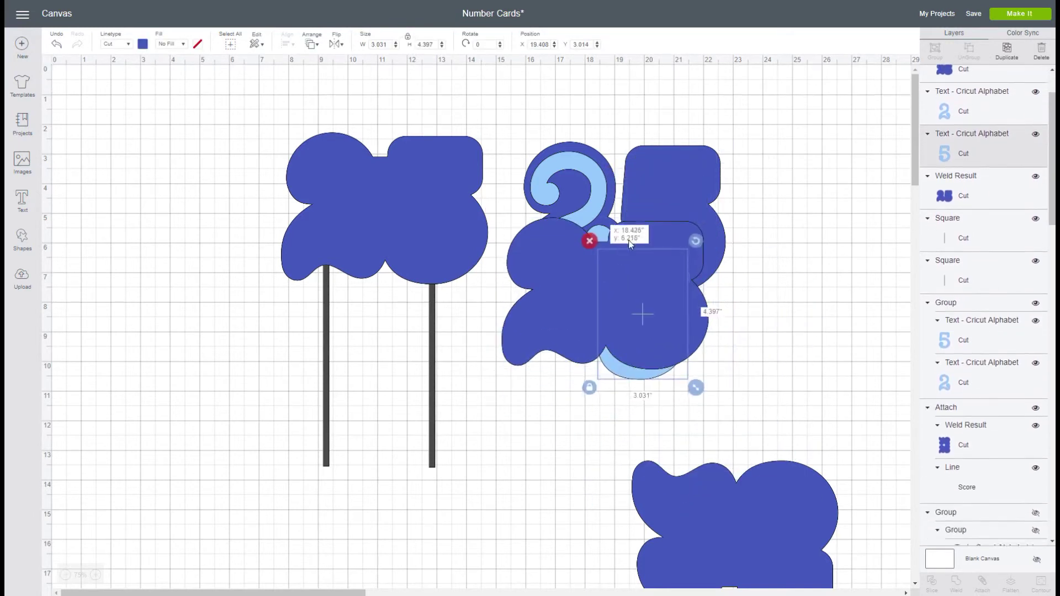
# Delete the old backing behind the layered 25 and move the light-blue 2 onto the gap-filled backing.
pyautogui.click(680, 163)
pyautogui.click(510, 134)
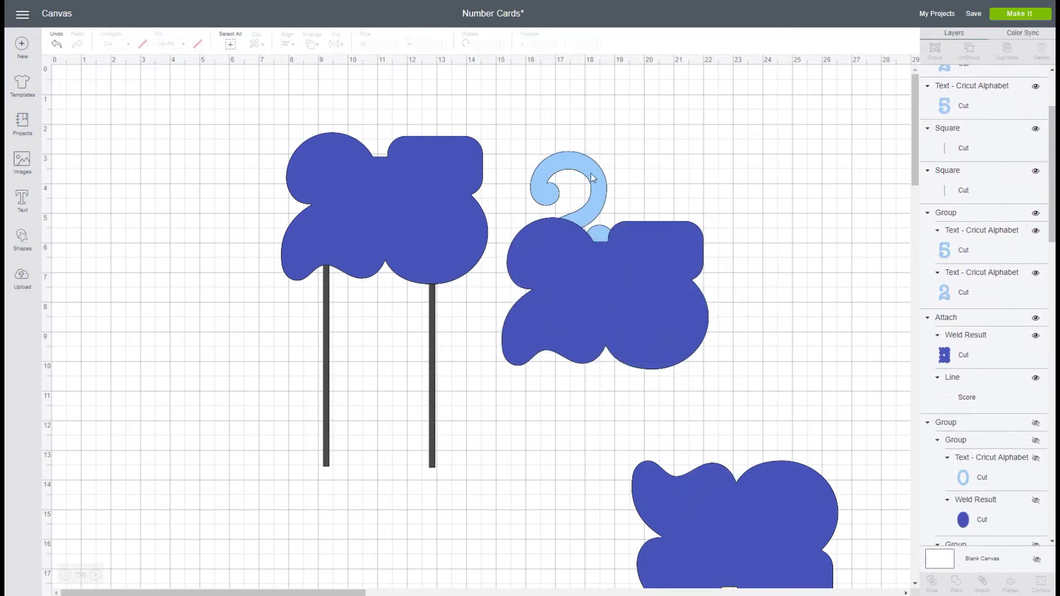
pyautogui.moveTo(578, 207); pyautogui.dragTo(548, 273)
# Send the gap-filled backing to the back and position the light-blue 2 and 5 evenly on it.
pyautogui.click(676, 245)
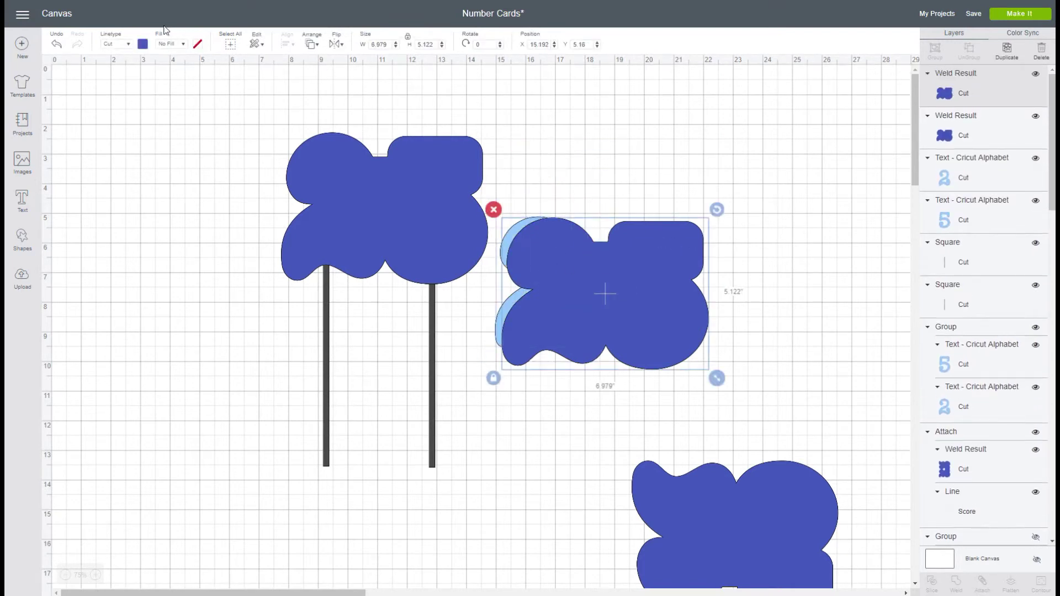
pyautogui.click(311, 44)
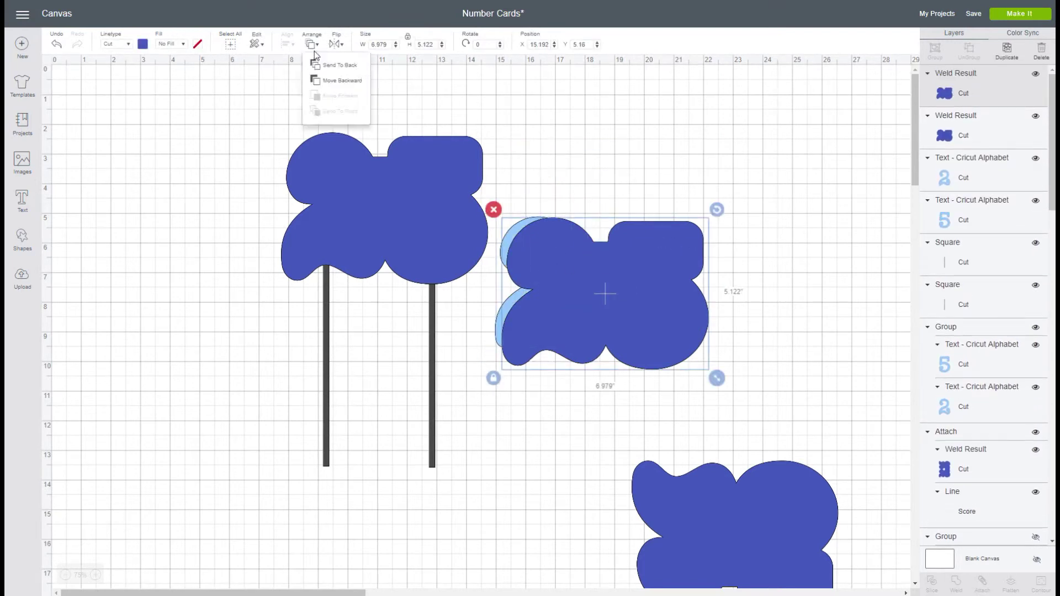
pyautogui.click(309, 64)
pyautogui.moveTo(568, 269); pyautogui.dragTo(581, 280)
pyautogui.moveTo(666, 242); pyautogui.dragTo(671, 234)
pyautogui.click(581, 328)
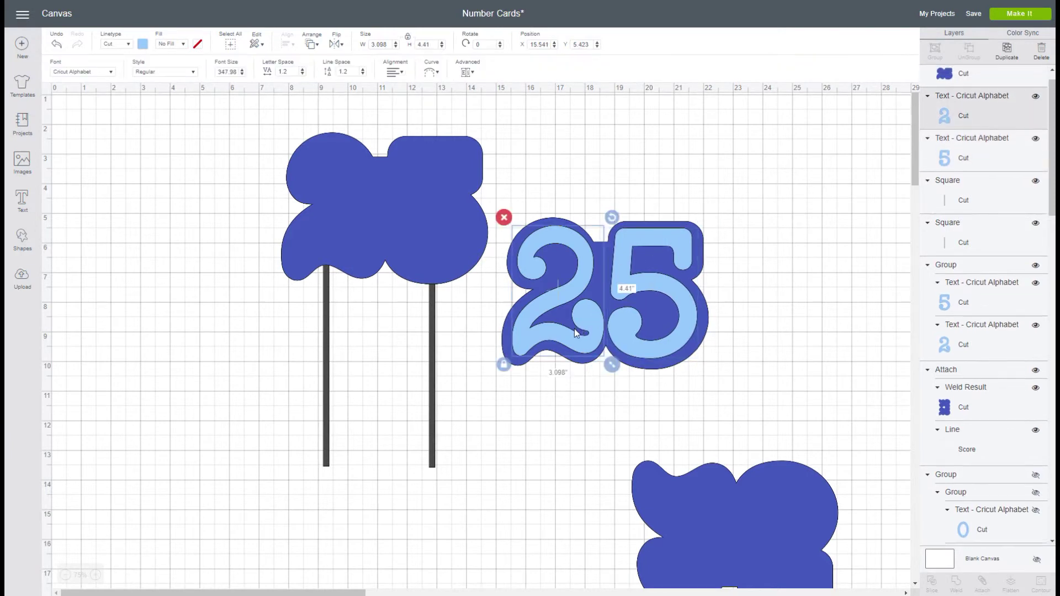
# Group the 2, the 5 and their gap-filled backing, and place the group over the plain backing on the sticks.
pyautogui.moveTo(540, 207); pyautogui.dragTo(713, 338)
pyautogui.click(934, 50)
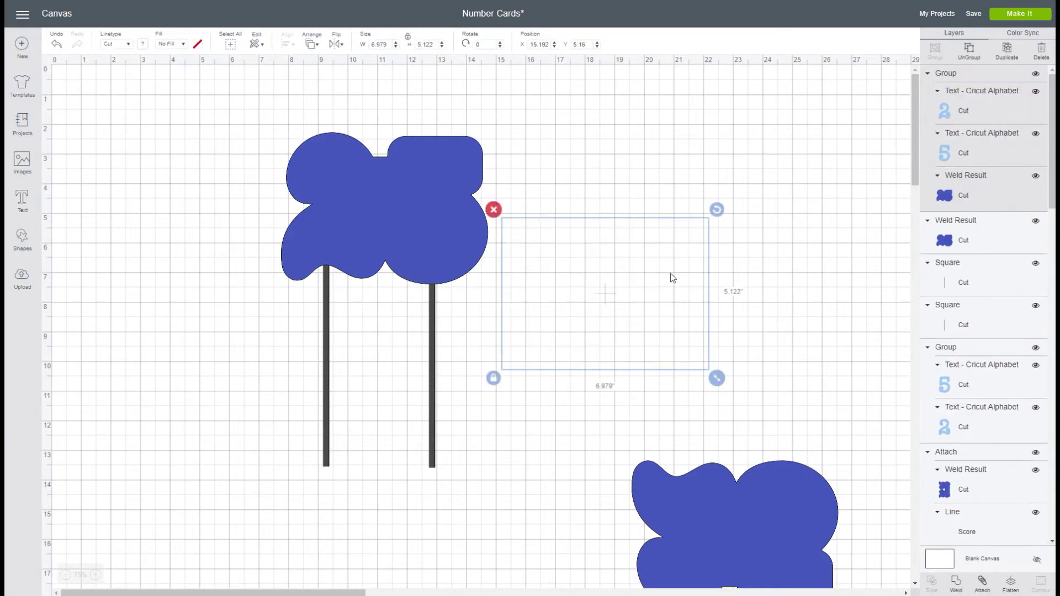
pyautogui.moveTo(533, 271); pyautogui.dragTo(371, 214)
pyautogui.click(639, 240)
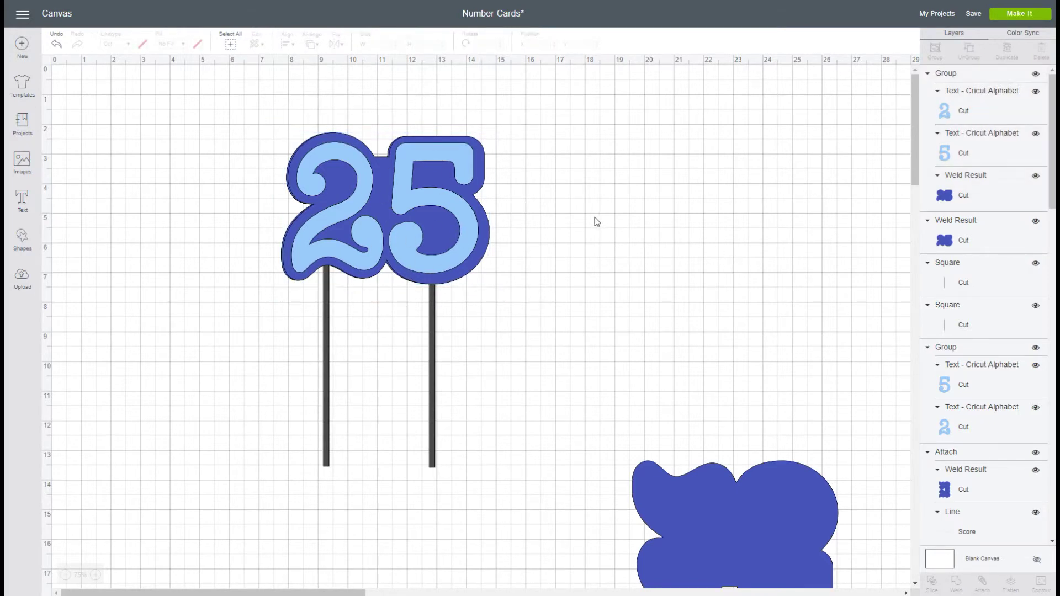
# Move the foldable 25 card up beside the topper and place the spare light-blue 25 on the card's lower half.
pyautogui.moveTo(599, 414); pyautogui.dragTo(732, 204)
pyautogui.scroll(-5, 819, 484)
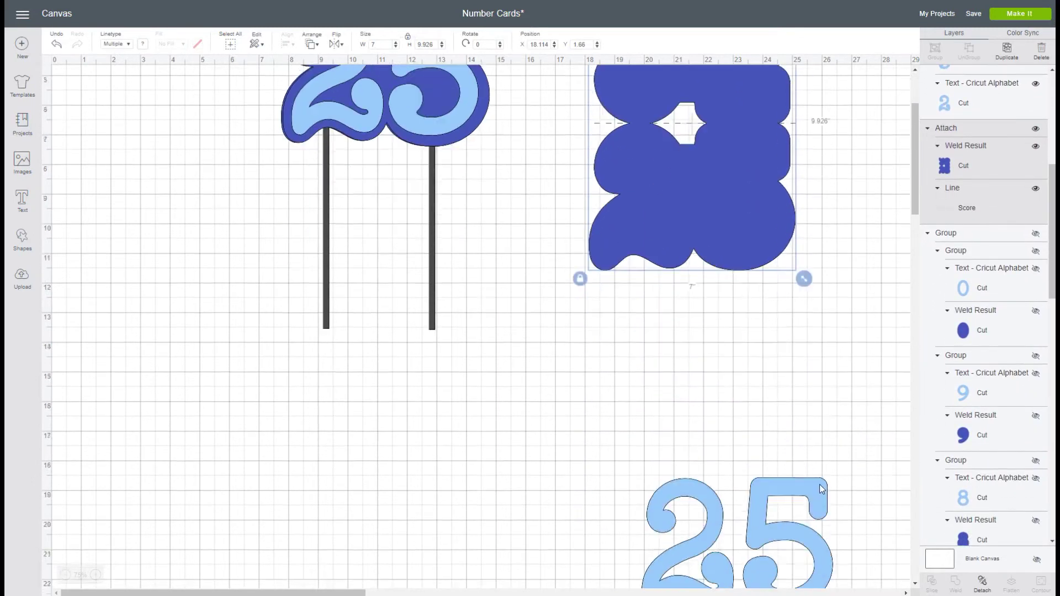
pyautogui.moveTo(655, 381); pyautogui.dragTo(839, 492)
pyautogui.moveTo(771, 488); pyautogui.dragTo(725, 149)
pyautogui.click(676, 345)
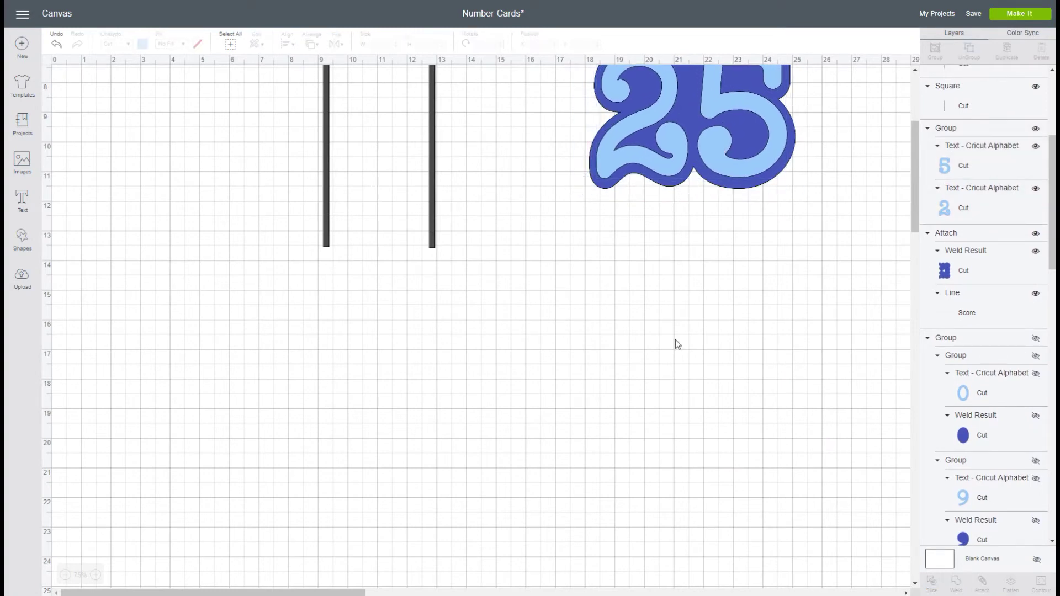
pyautogui.scroll(5, 826, 195)
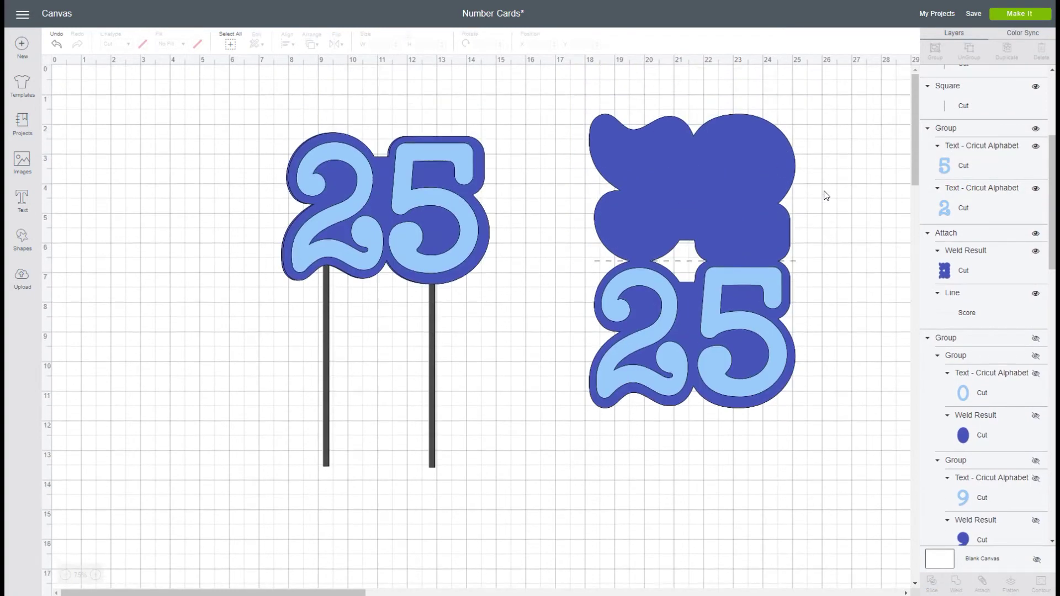
# Group the layered 25 with its plain backing and sticks, and group the foldable card with its light-blue digits.
pyautogui.moveTo(274, 111); pyautogui.dragTo(485, 287)
pyautogui.moveTo(568, 89); pyautogui.dragTo(795, 307)
pyautogui.click(940, 55)
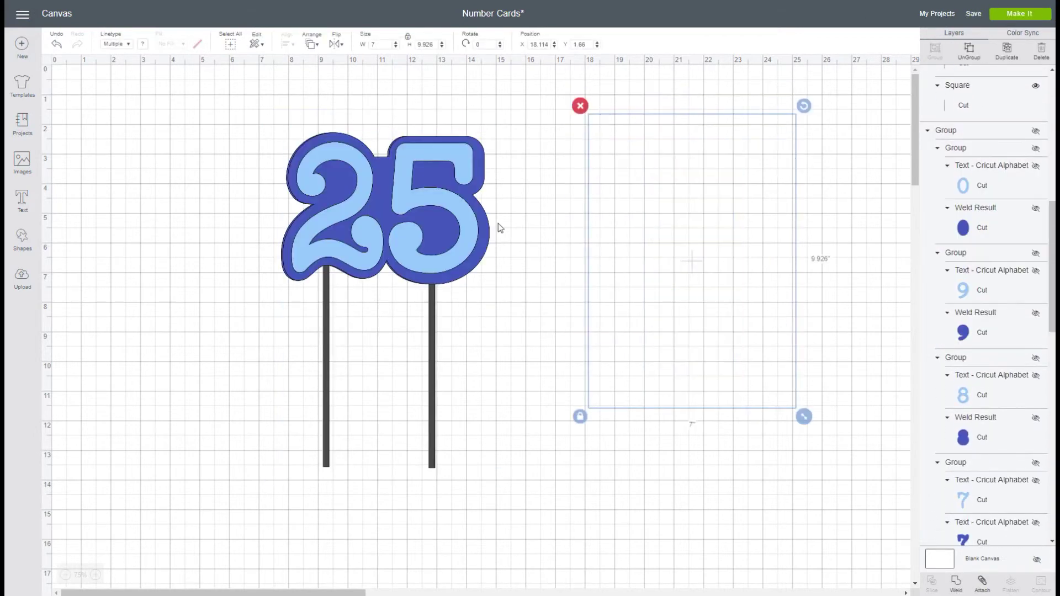
# Try moving the topper down slightly, ungrouping it and shifting its left stick.
pyautogui.moveTo(409, 236); pyautogui.dragTo(427, 266)
pyautogui.click(426, 364)
pyautogui.click(391, 249)
pyautogui.click(967, 52)
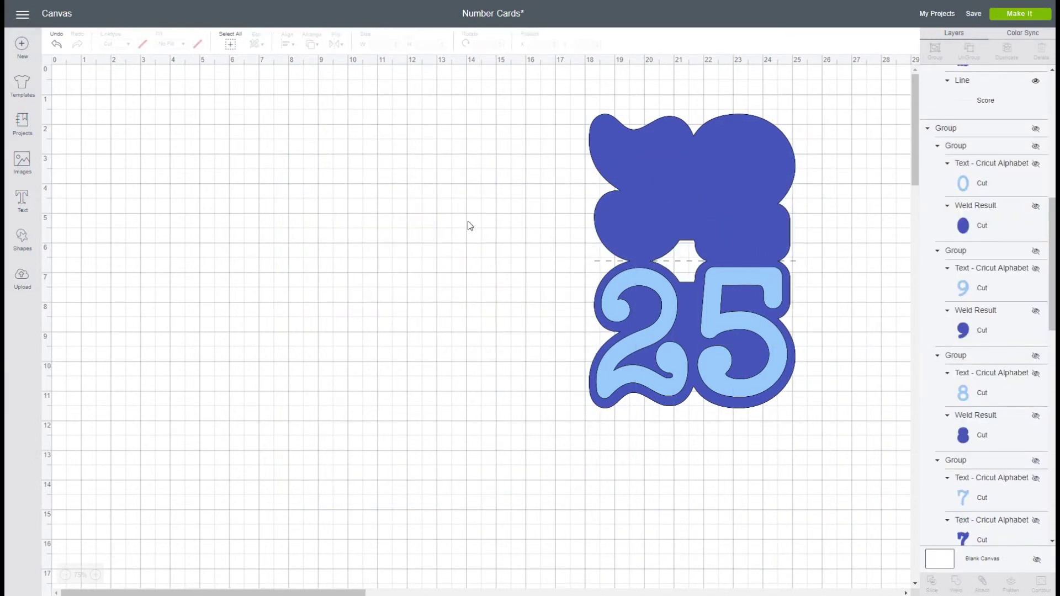
pyautogui.click(436, 243)
pyautogui.moveTo(327, 367)
pyautogui.mouseDown()
pyautogui.moveTo(321, 432)
pyautogui.moveTo(334, 374)
pyautogui.mouseUp()
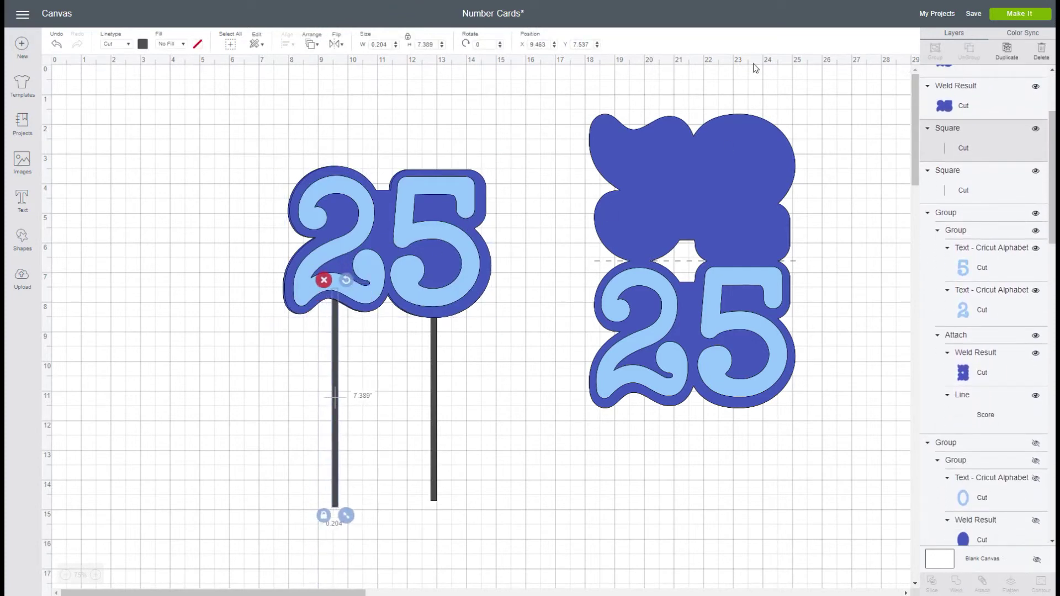
# Undo the stick move and the ungrouping, and select the whole topper.
pyautogui.click(56, 44)
pyautogui.click(56, 44)
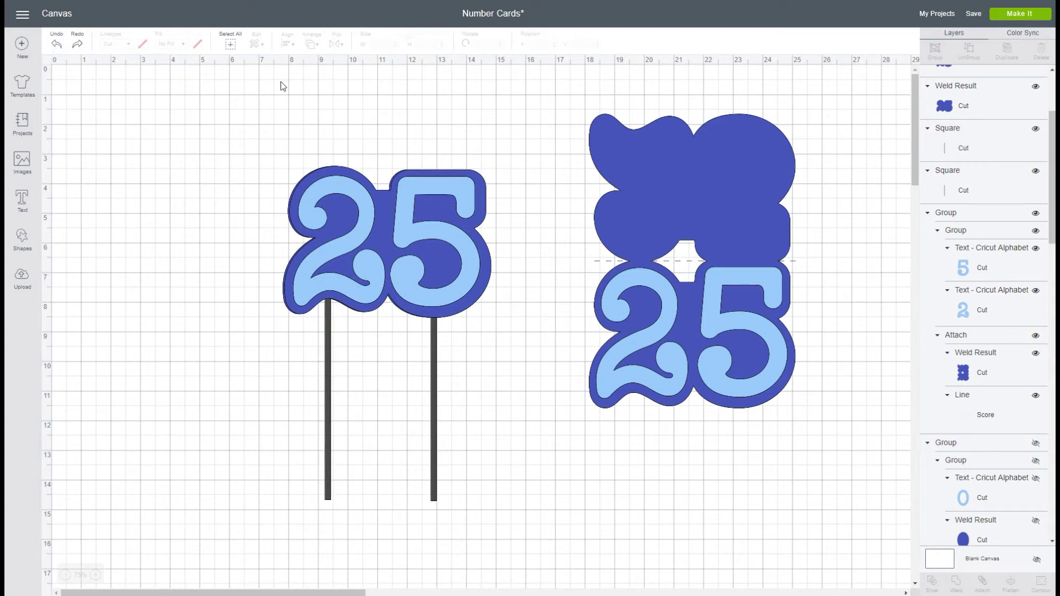
pyautogui.hotkey('ctrl', 'y')
pyautogui.click(443, 246)
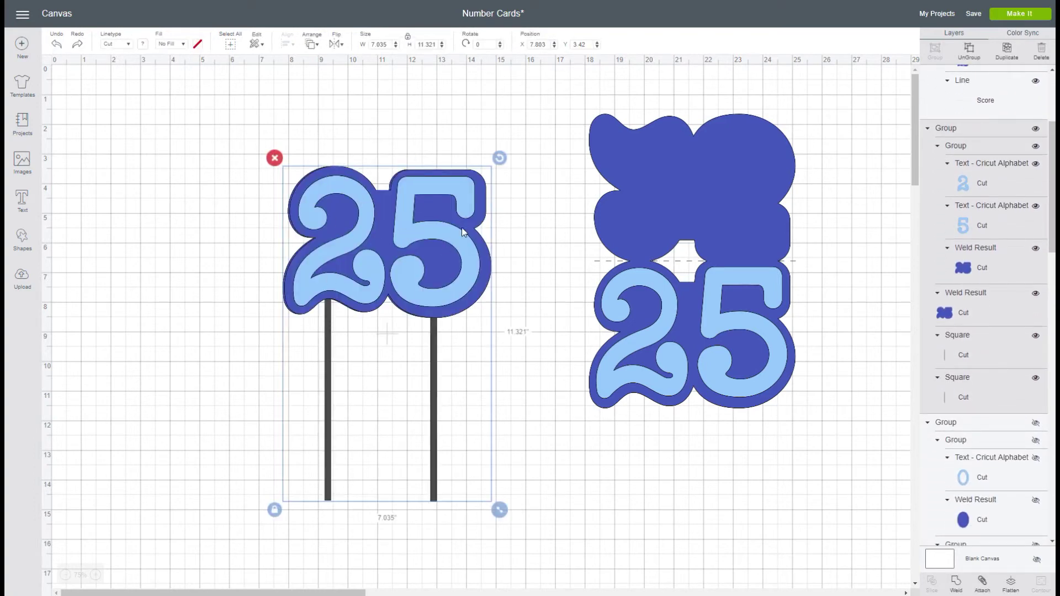
# Enlarge the grouped topper to about 11.57 inches wide and place it on the canvas to the left of the card.
pyautogui.moveTo(381, 207); pyautogui.dragTo(312, 184)
pyautogui.moveTo(434, 495); pyautogui.dragTo(490, 579)
pyautogui.scroll(-3, 490, 552)
pyautogui.moveTo(485, 416); pyautogui.dragTo(563, 538)
pyautogui.scroll(3, 464, 355)
pyautogui.moveTo(463, 308); pyautogui.dragTo(267, 262)
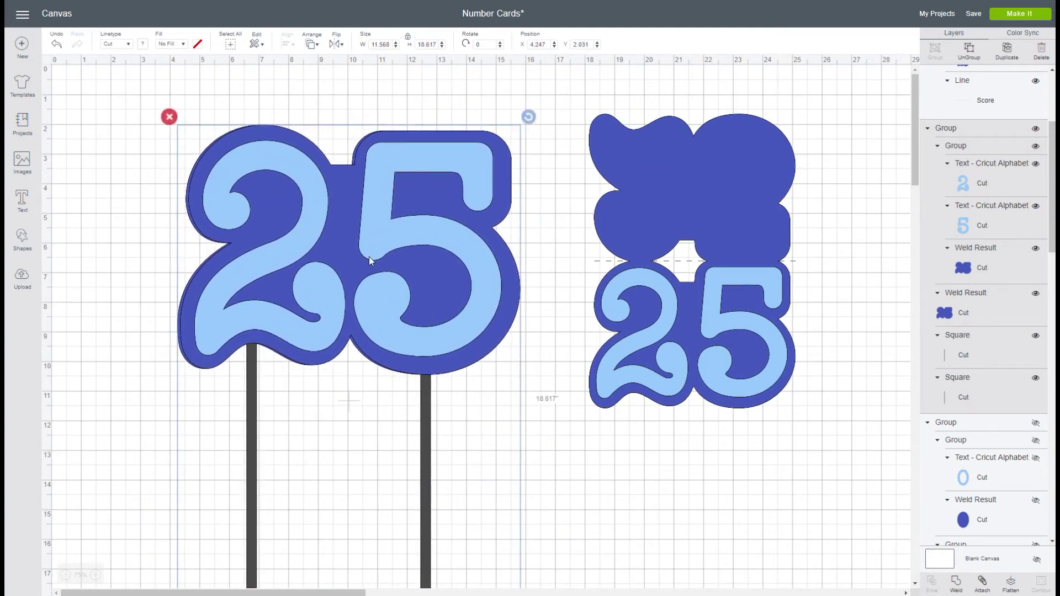
# Ungroup the enlarged topper and align the layered 25 and the plain backing with each other using Center.
pyautogui.click(820, 216)
pyautogui.hotkey('ctrl', 'v')
pyautogui.moveTo(333, 308); pyautogui.dragTo(313, 210)
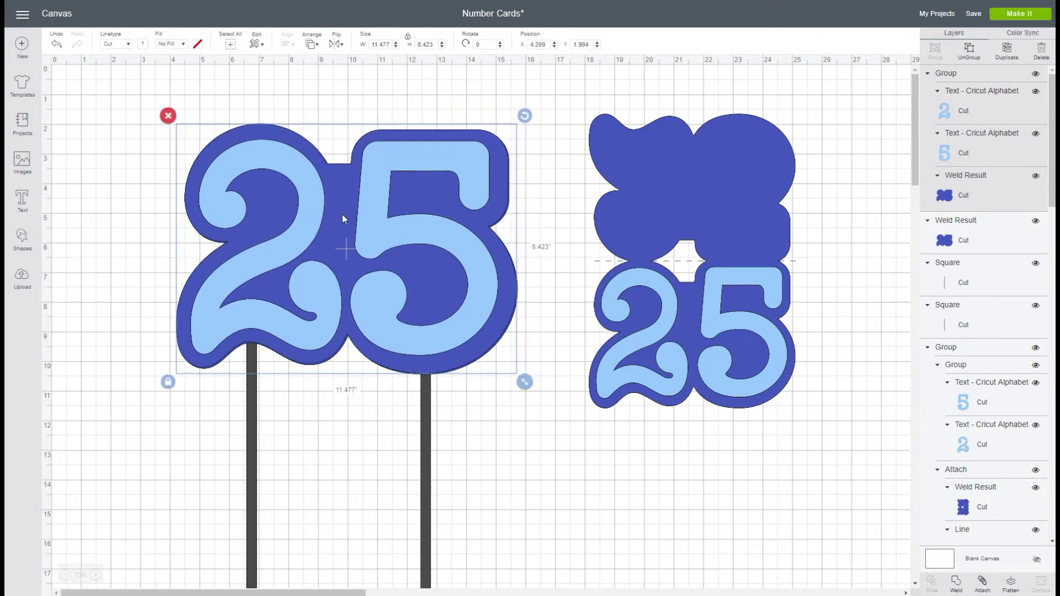
pyautogui.click(533, 99)
pyautogui.moveTo(158, 118); pyautogui.dragTo(480, 227)
pyautogui.click(288, 44)
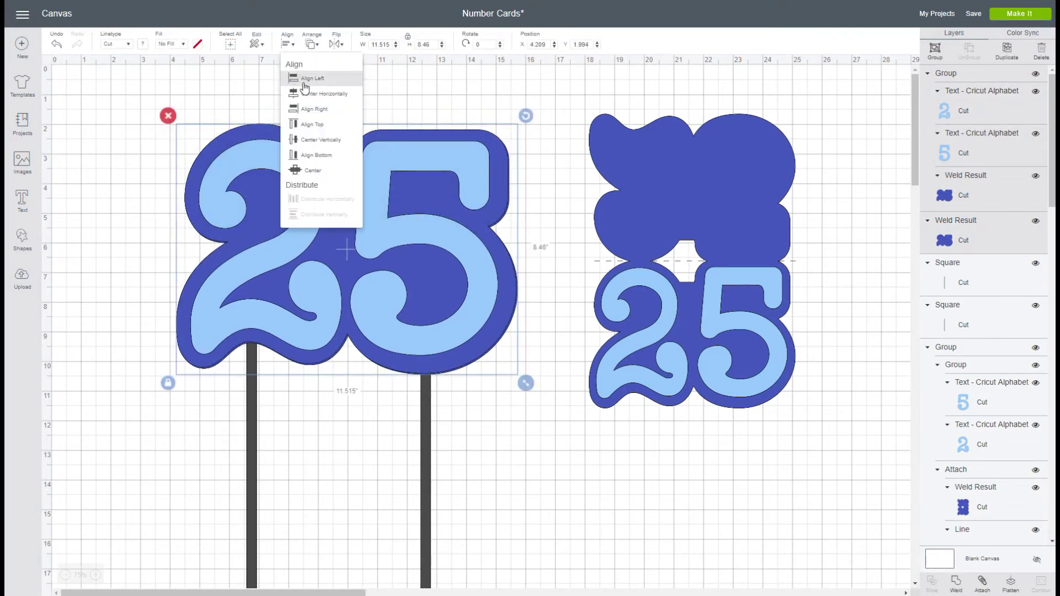
pyautogui.click(314, 170)
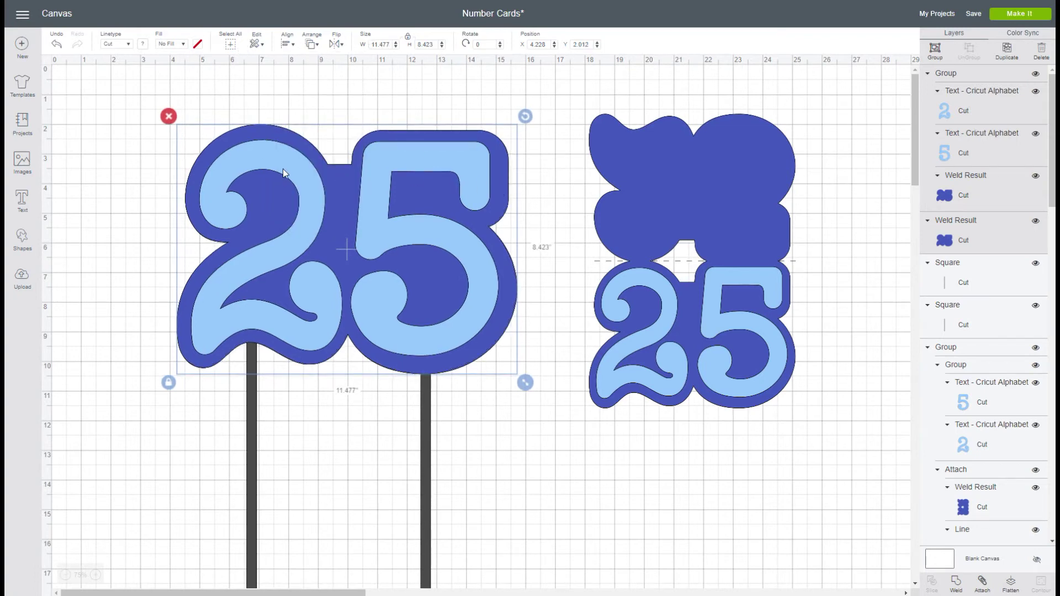
# Set the width of the stacked layered 25 and plain backing to 11.5 inches.
pyautogui.click(390, 44)
pyautogui.write('11')
pyautogui.press('Return')
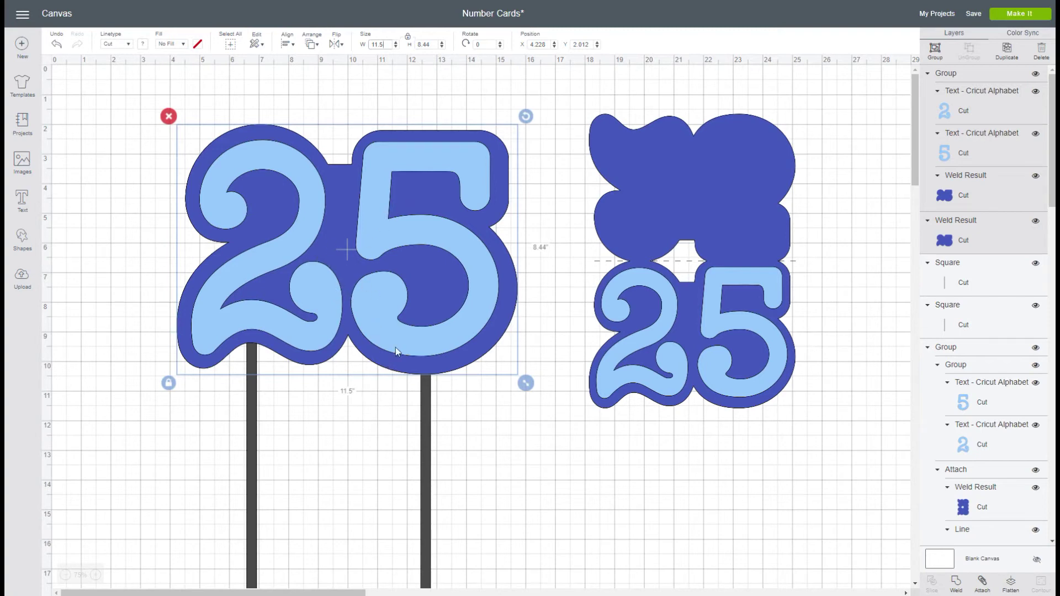
# Move the foldable card slightly further from the topper, and group the topper's 25 layers with both sticks.
pyautogui.click(757, 257)
pyautogui.moveTo(720, 355); pyautogui.dragTo(752, 348)
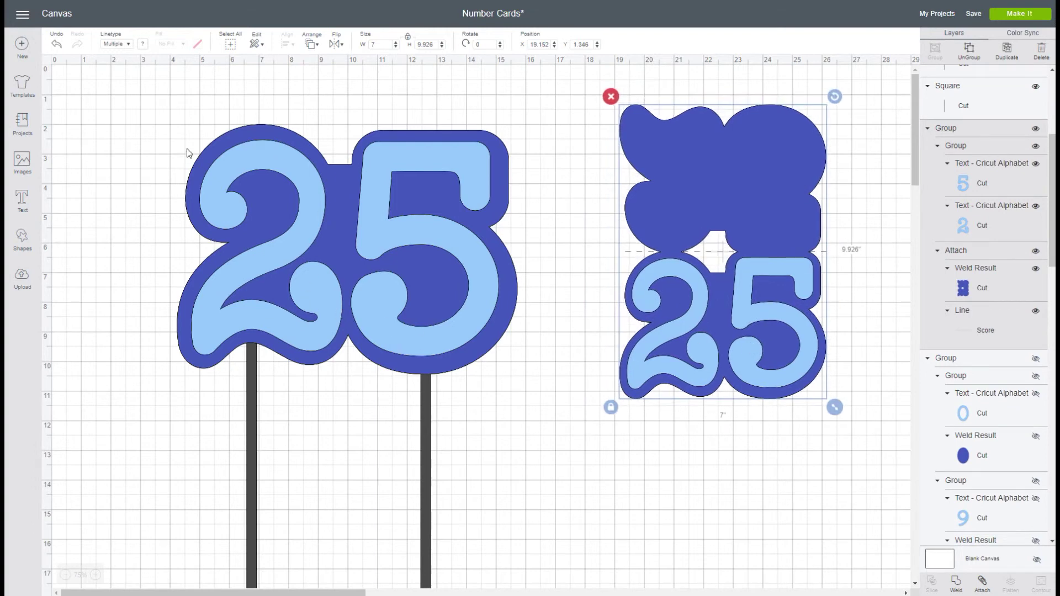
pyautogui.click(191, 124)
pyautogui.moveTo(191, 120); pyautogui.dragTo(527, 420)
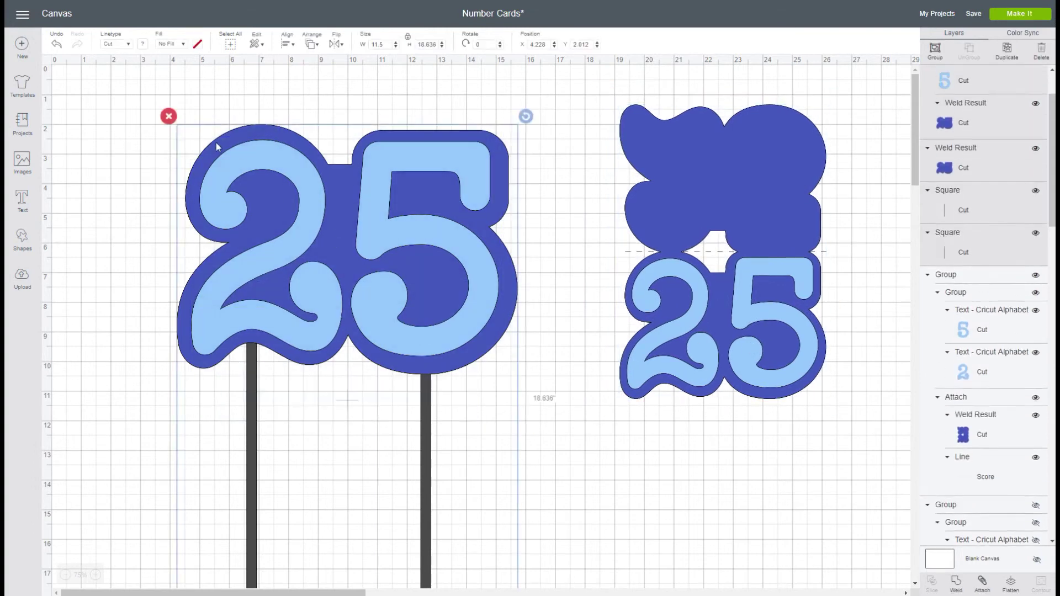
pyautogui.click(934, 50)
# Shift the grouped pile of single-digit foldable cards slightly down and to the right, and ungroup it.
pyautogui.click(577, 331)
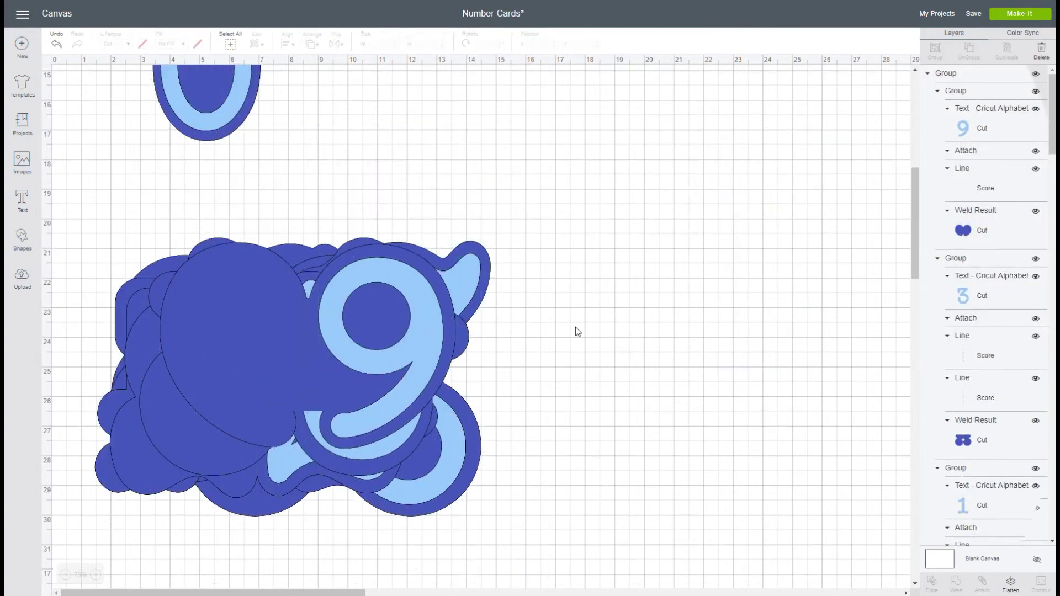
pyautogui.scroll(5, 594, 337)
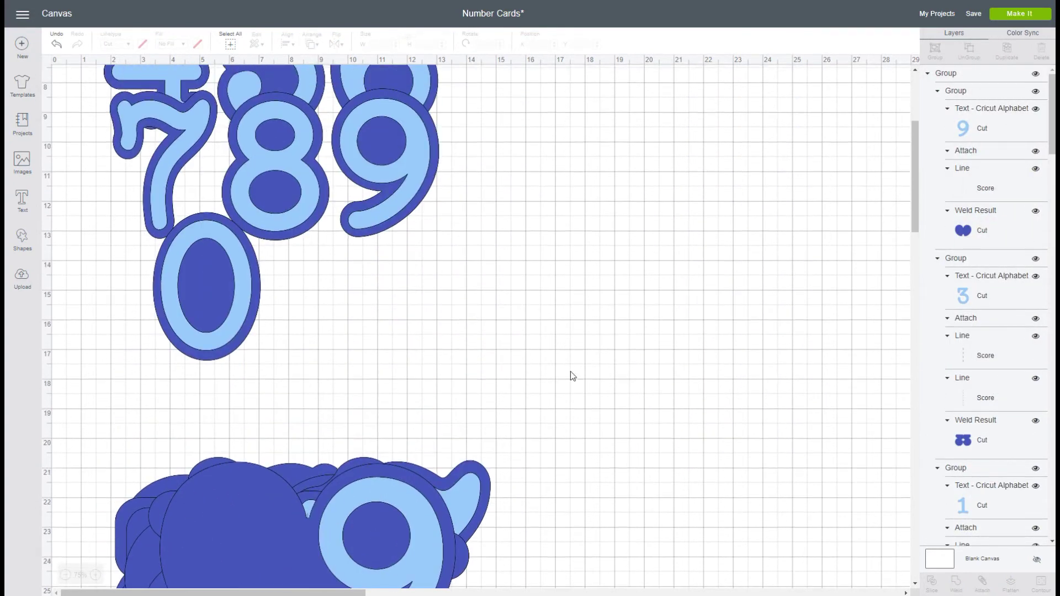
pyautogui.scroll(-5, 457, 463)
pyautogui.moveTo(359, 347); pyautogui.dragTo(425, 386)
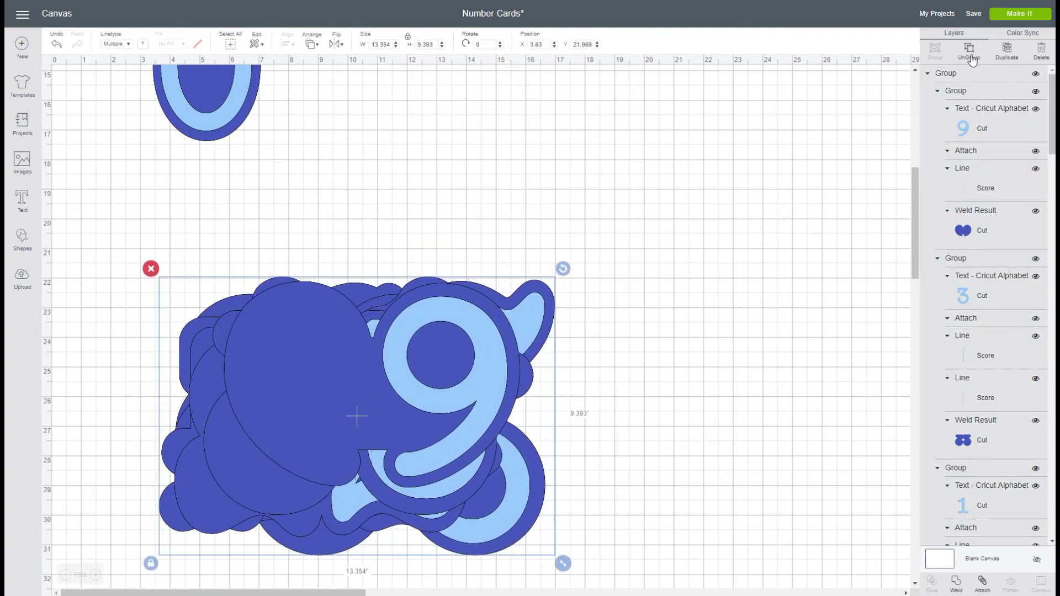
pyautogui.click(977, 55)
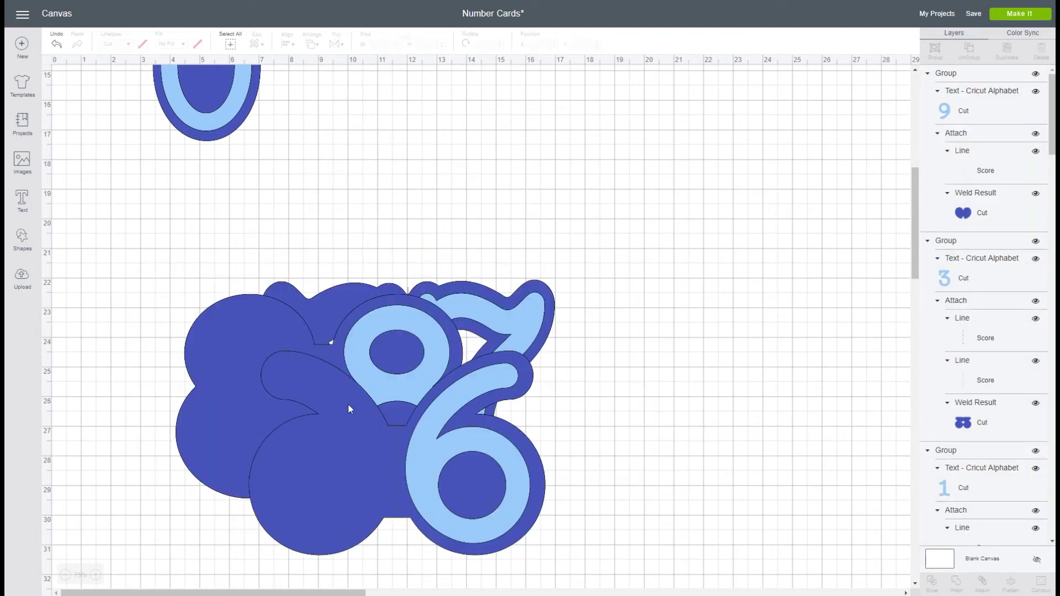
# Move the 9 card out of the pile onto the empty canvas at the right and place the 3 card below it.
pyautogui.moveTo(395, 380); pyautogui.dragTo(701, 180)
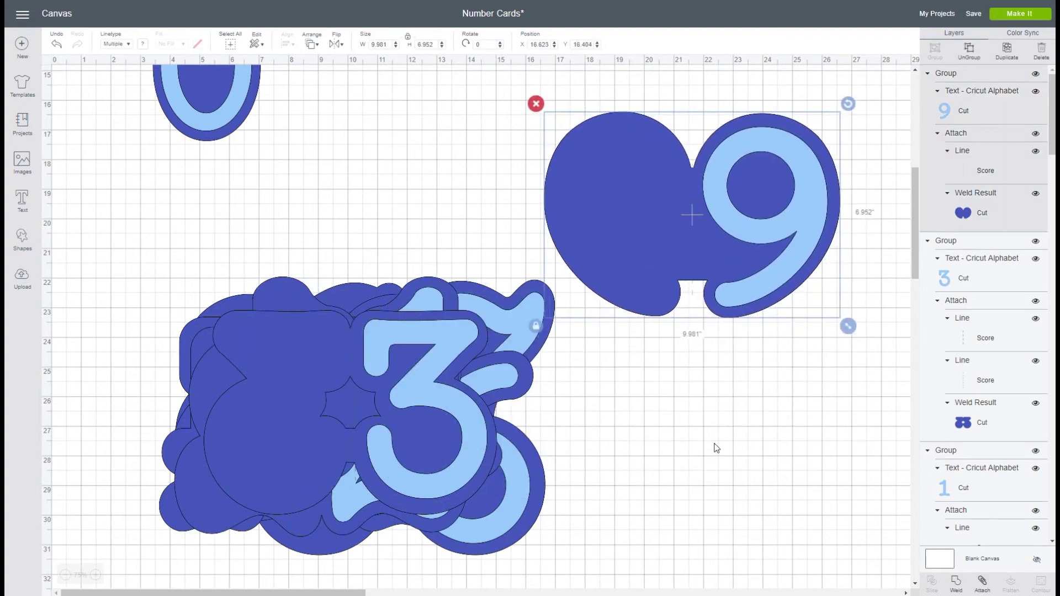
pyautogui.scroll(6, 717, 436)
pyautogui.moveTo(746, 401); pyautogui.dragTo(755, 220)
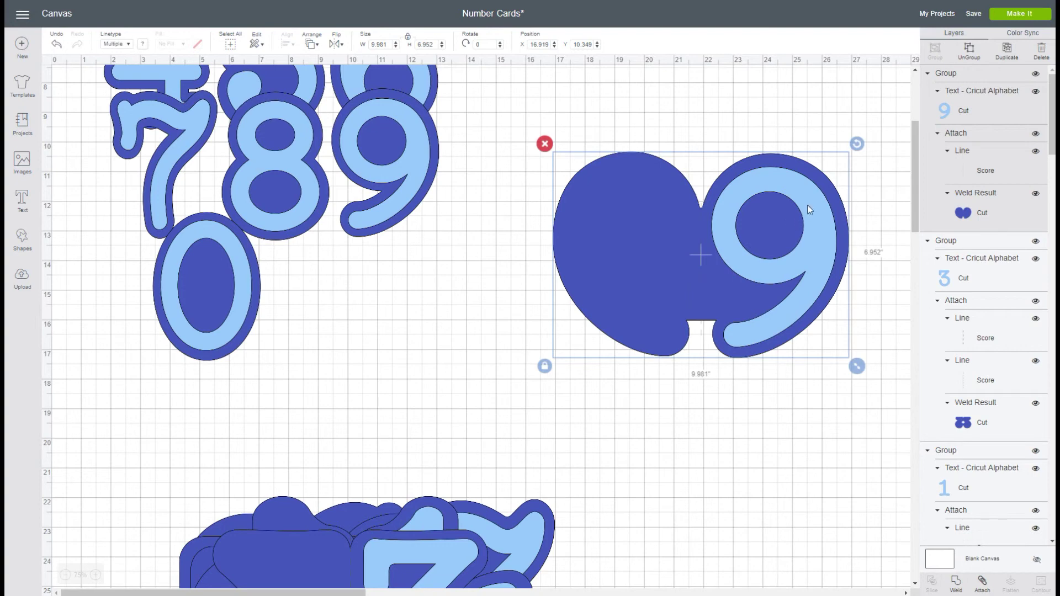
pyautogui.moveTo(443, 560); pyautogui.dragTo(800, 381)
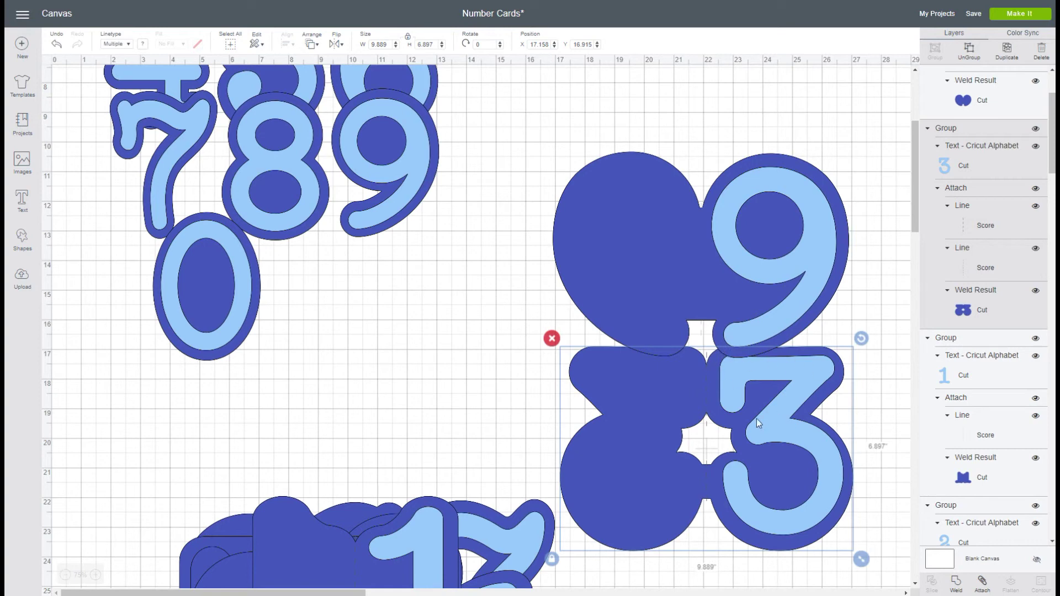
# Move the 1 and 2 cards above the pile, bring the 2 card to the front and lower it slightly.
pyautogui.moveTo(436, 562); pyautogui.dragTo(502, 345)
pyautogui.moveTo(406, 538); pyautogui.dragTo(481, 267)
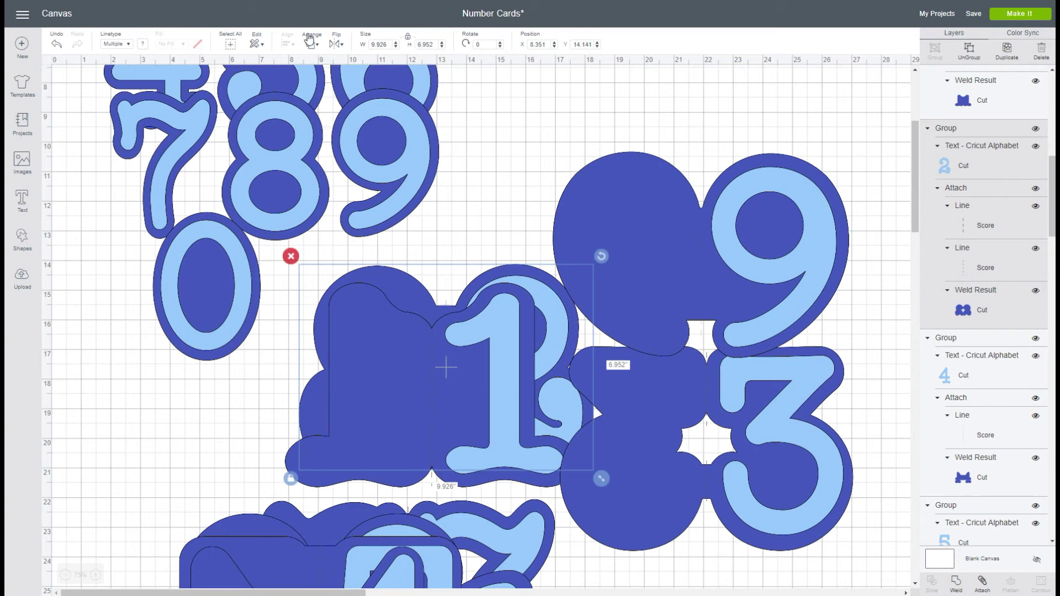
pyautogui.click(310, 39)
pyautogui.click(334, 117)
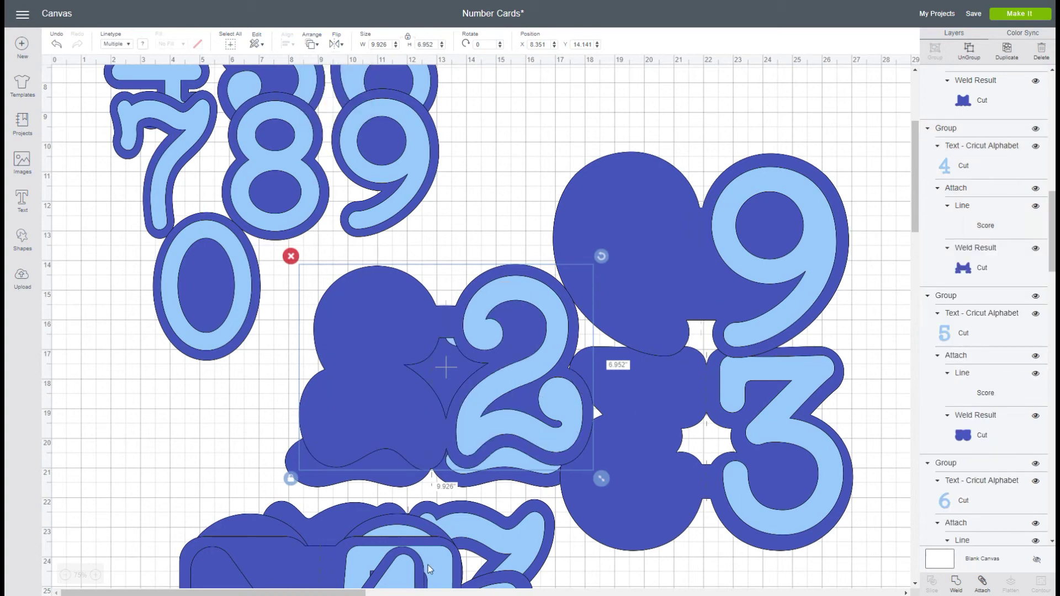
pyautogui.moveTo(500, 318)
pyautogui.mouseDown()
pyautogui.moveTo(521, 302)
pyautogui.moveTo(501, 333)
pyautogui.mouseUp()
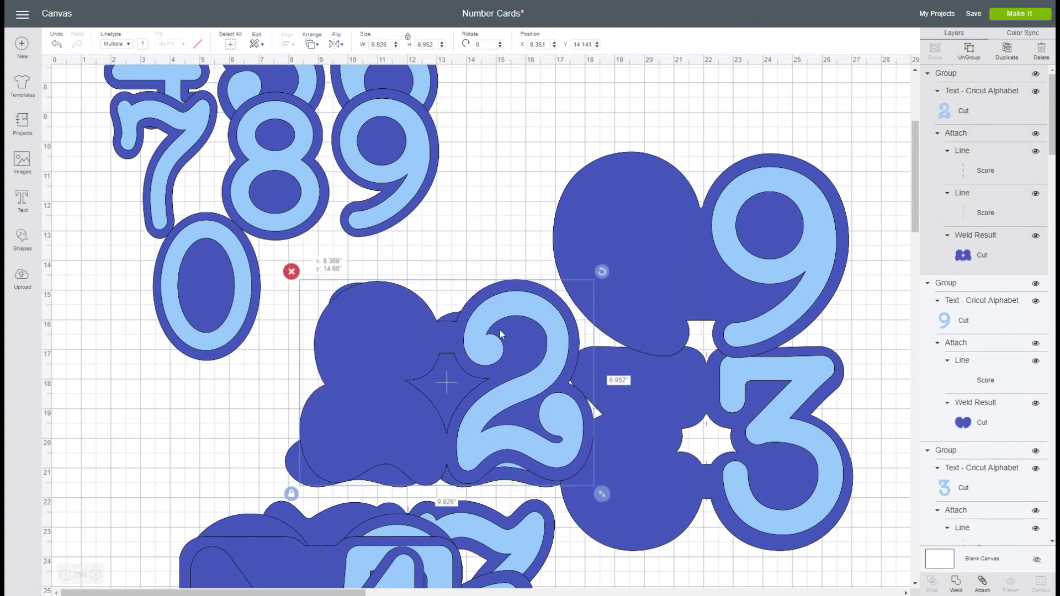
# Move the 4 and 5 cards out of the pile up to the 1 and 2 cards.
pyautogui.click(403, 549)
pyautogui.moveTo(404, 549); pyautogui.dragTo(532, 261)
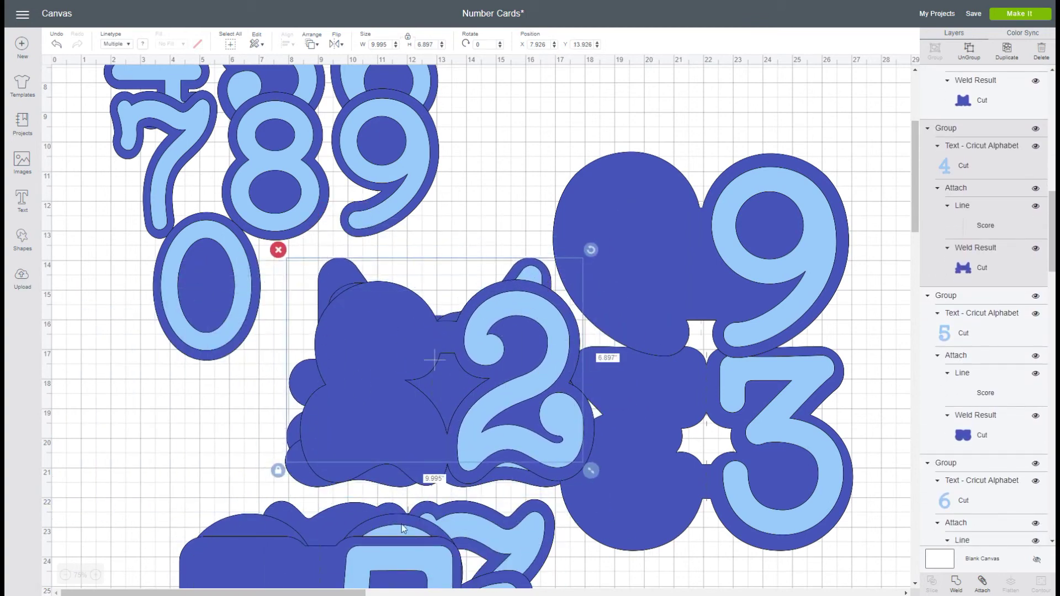
pyautogui.moveTo(390, 551); pyautogui.dragTo(435, 372)
# Move the 6 card below the 3 card and the 7 card to the canvas's left edge.
pyautogui.scroll(-2, 360, 508)
pyautogui.scroll(-4, 359, 508)
pyautogui.moveTo(428, 529); pyautogui.dragTo(719, 517)
pyautogui.moveTo(507, 384); pyautogui.dragTo(293, 218)
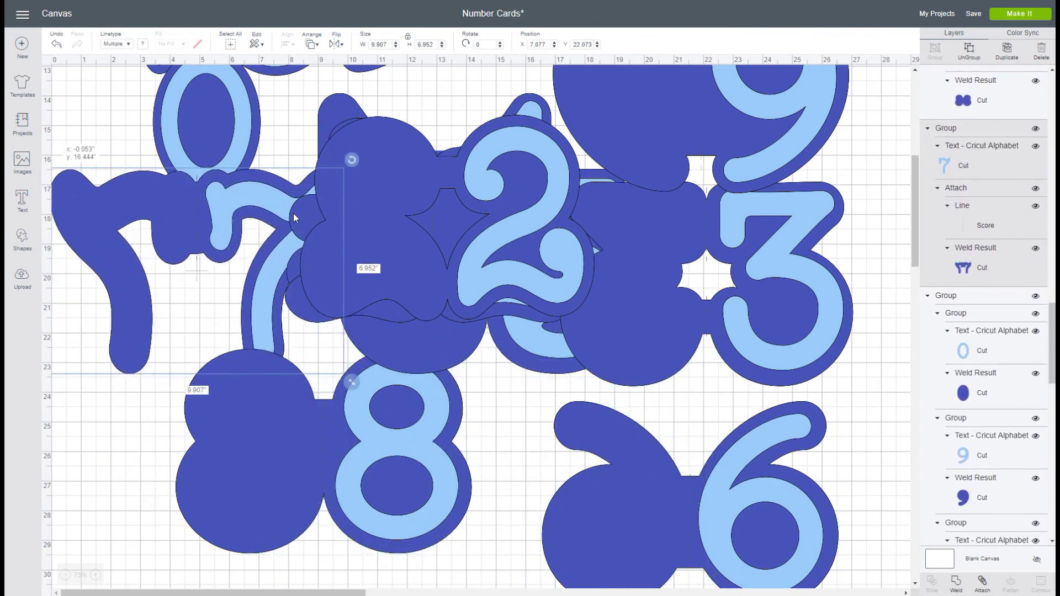
pyautogui.moveTo(294, 217); pyautogui.dragTo(295, 217)
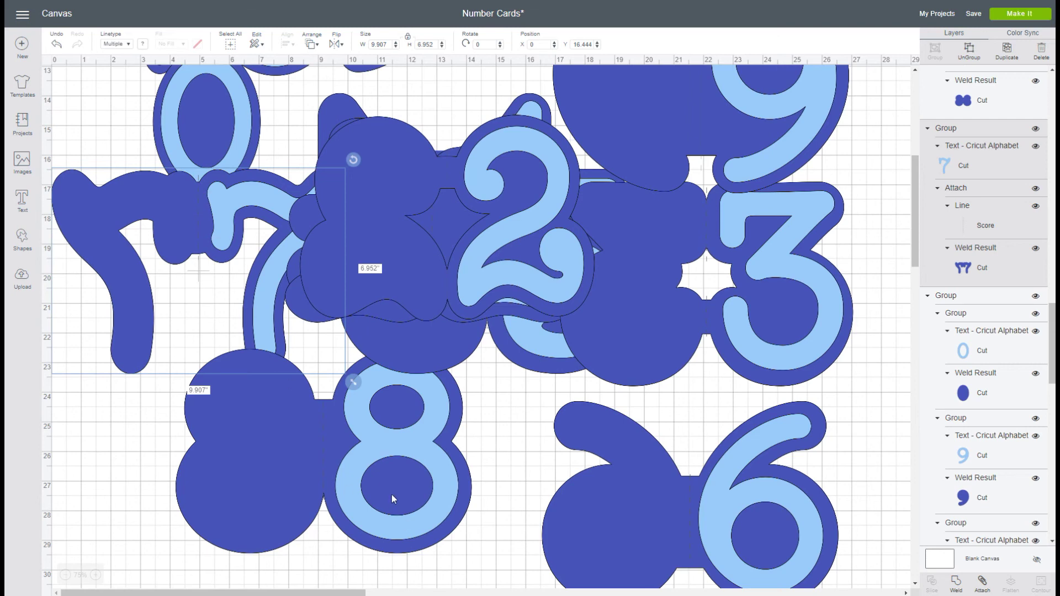
# Move the 8 and 9 cards further down, and shift the group of layered digits 0 to 9 towards the canvas's upper-left corner.
pyautogui.moveTo(392, 498); pyautogui.dragTo(383, 581)
pyautogui.click(733, 126)
pyautogui.moveTo(732, 126); pyautogui.dragTo(494, 542)
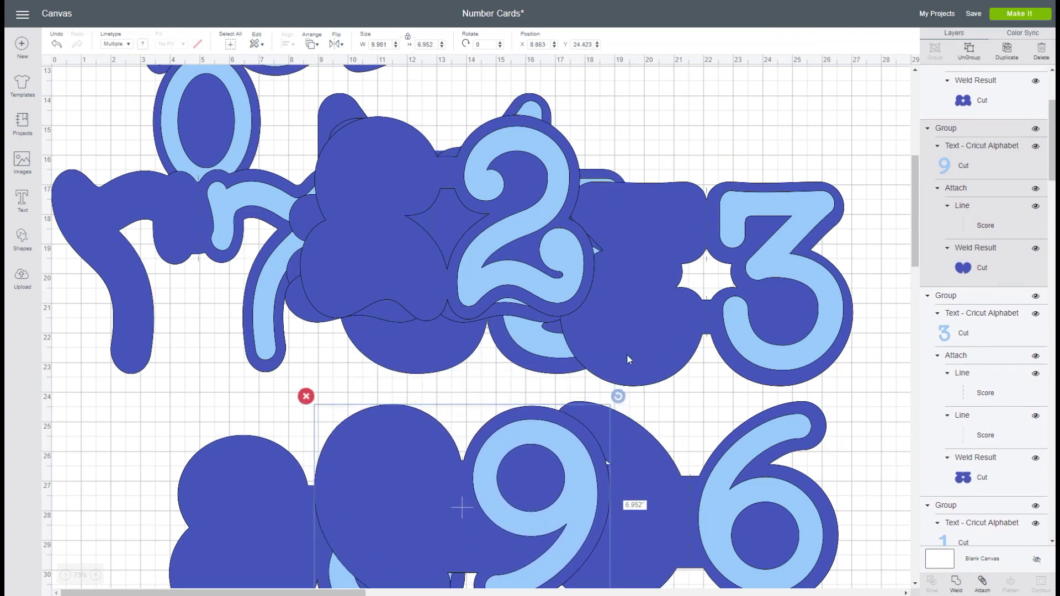
pyautogui.scroll(7, 662, 358)
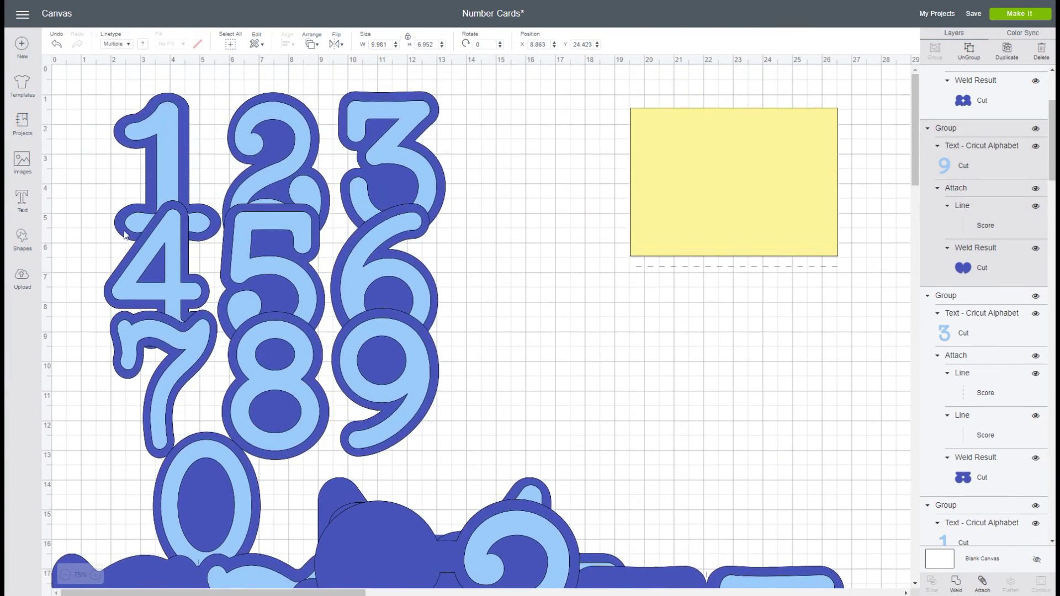
pyautogui.moveTo(182, 492); pyautogui.dragTo(164, 474)
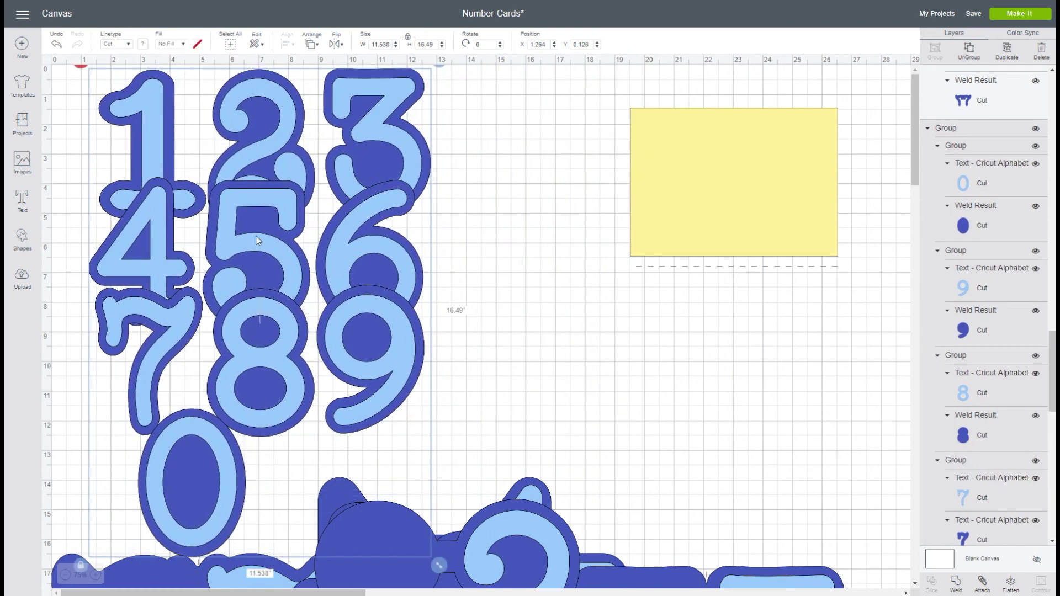